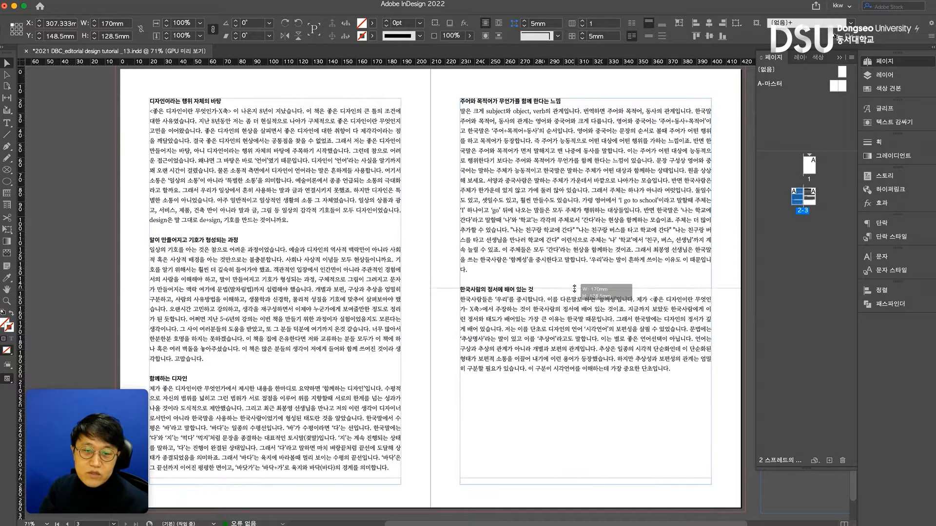
Move the "한국사람의 정서에 배어 있는 것" text frame onto the pasteboard and load P1040570.jpeg from Finder's 자료사진 folder for placing
{"action": "left_click", "coordinate": [459, 341]}
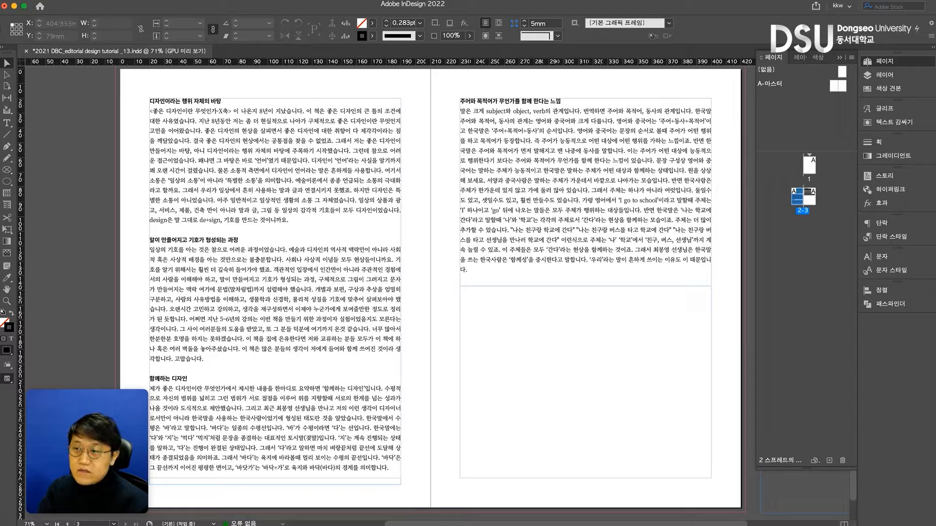
{"action": "left_click_drag", "start_coordinate": [935, 142], "coordinate": [468, 167]}
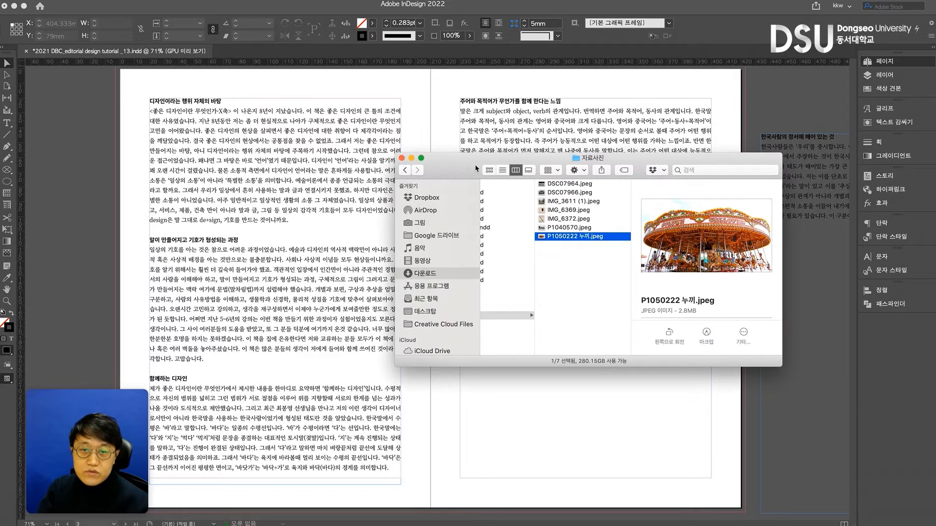
{"action": "left_click", "coordinate": [568, 228]}
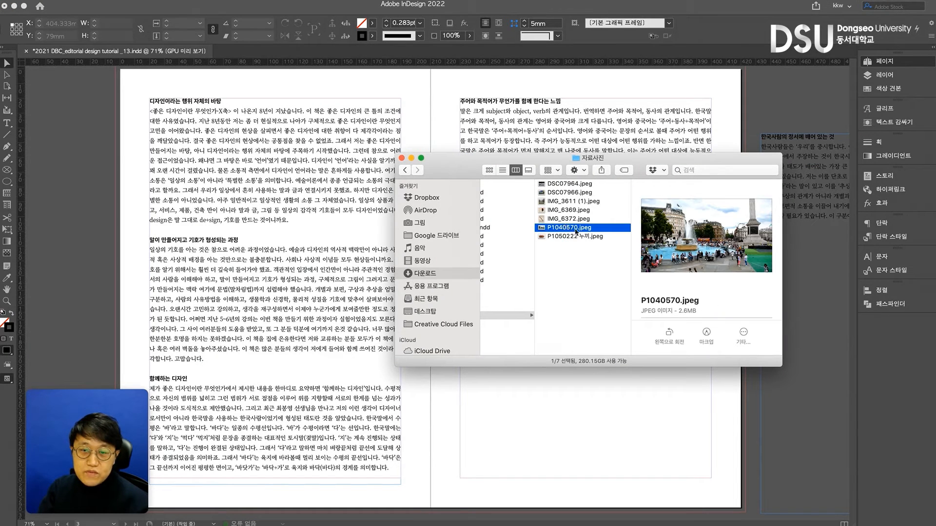
{"action": "left_click_drag", "start_coordinate": [568, 232], "coordinate": [453, 403]}
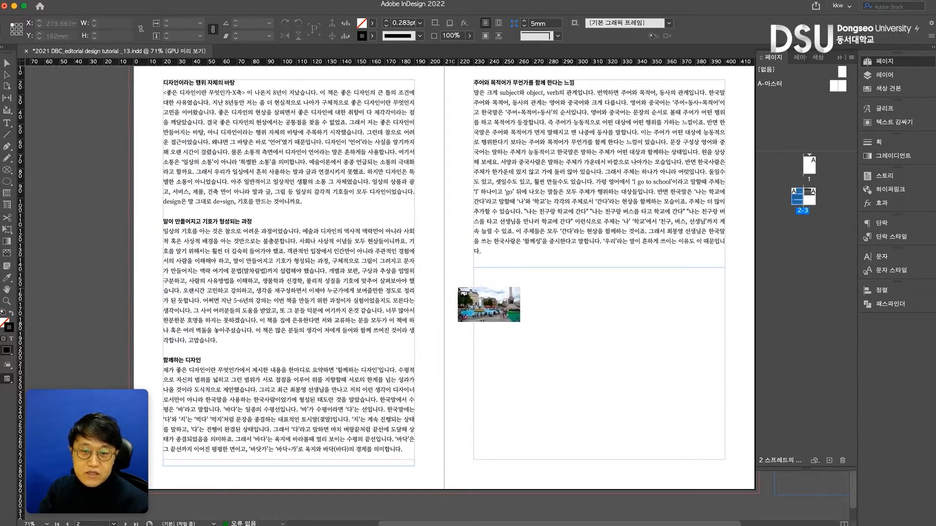
Try placing the photo at about 176 × 99 mm in the lower half of the right page, and undo the placement
{"action": "left_click_drag", "start_coordinate": [453, 279], "coordinate": [713, 437]}
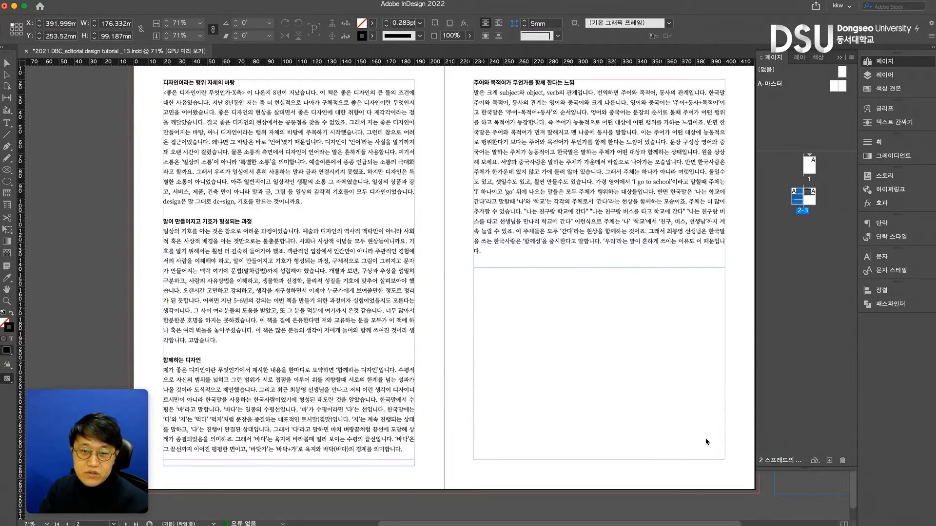
{"action": "scroll", "coordinate": [689, 437], "scroll_direction": "down", "scroll_amount": 1}
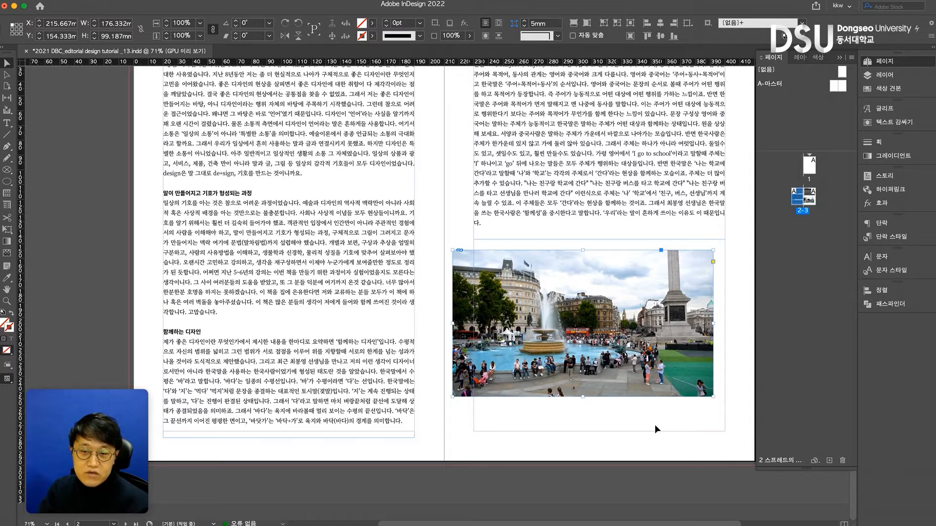
{"action": "key", "text": "super+z"}
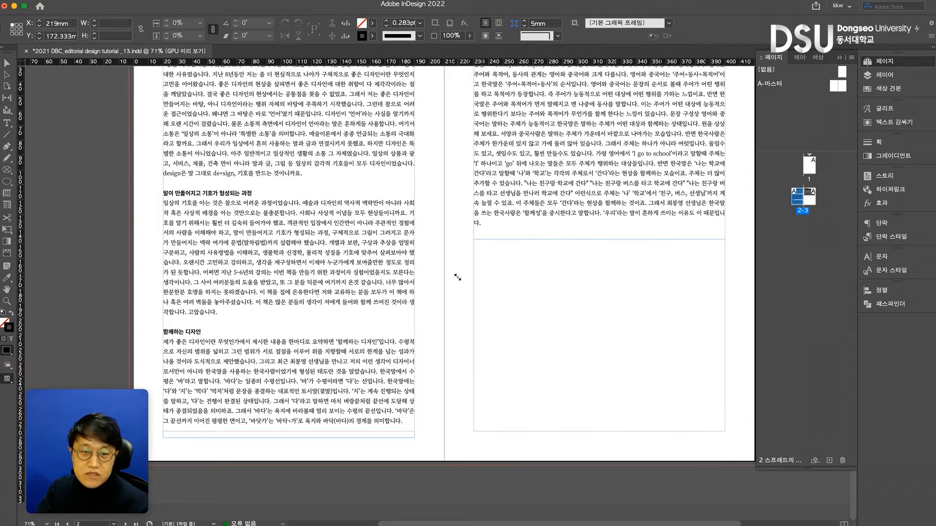
Place the photo on the right page and scale it proportionally with its frame to about 156 × 88 mm below the text
{"action": "left_click", "coordinate": [457, 277]}
{"action": "left_click_drag", "start_coordinate": [518, 311], "coordinate": [475, 260]}
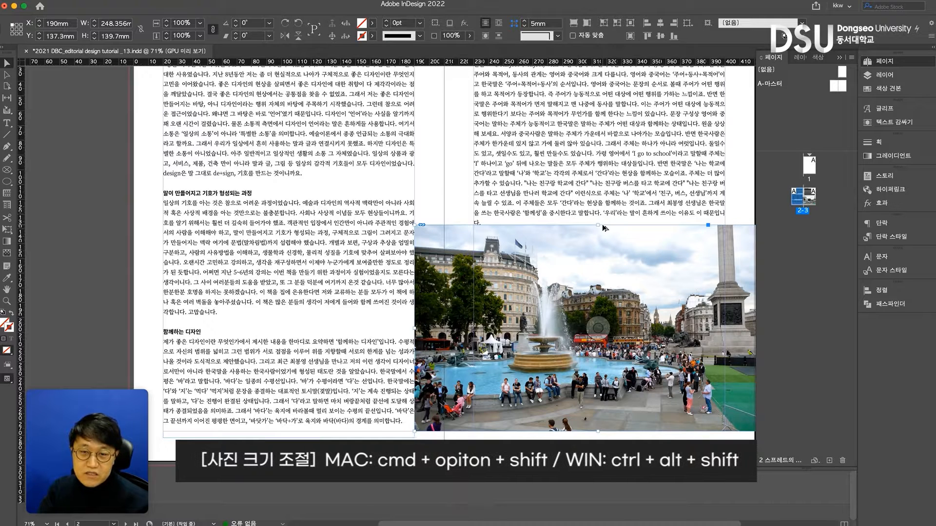
{"action": "left_click_drag", "start_coordinate": [415, 225], "coordinate": [496, 263]}
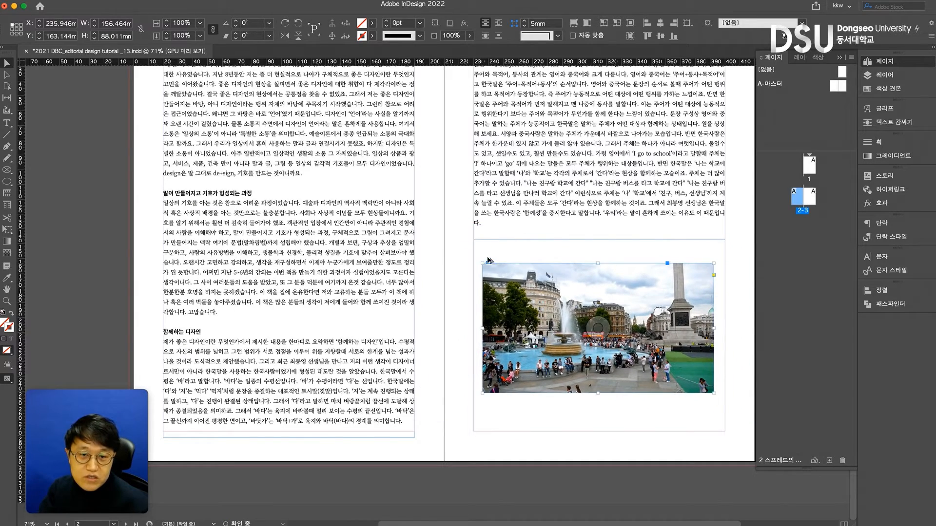
Shrink the photo and its frame together to about 114 × 64 mm, and select the image content to check its scale
{"action": "scroll", "coordinate": [496, 263], "scroll_direction": "up", "scroll_amount": 5}
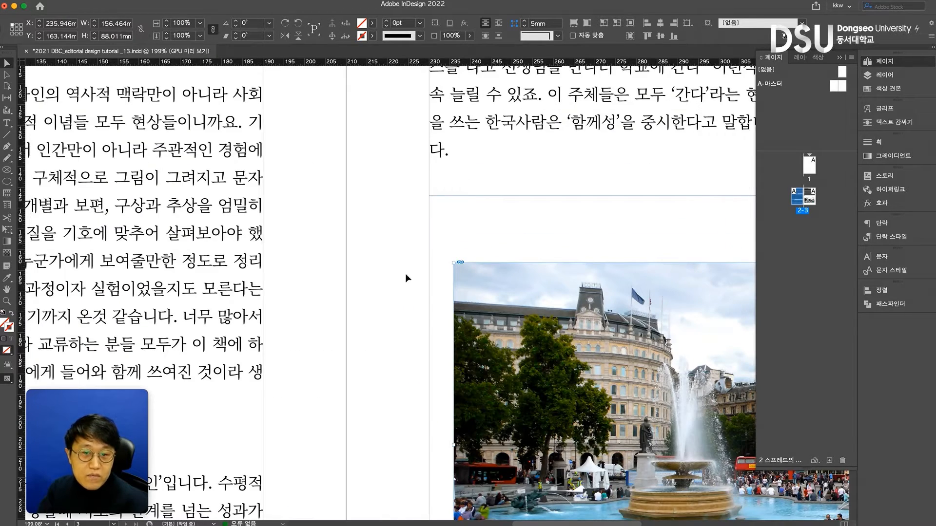
{"action": "left_click", "coordinate": [433, 276]}
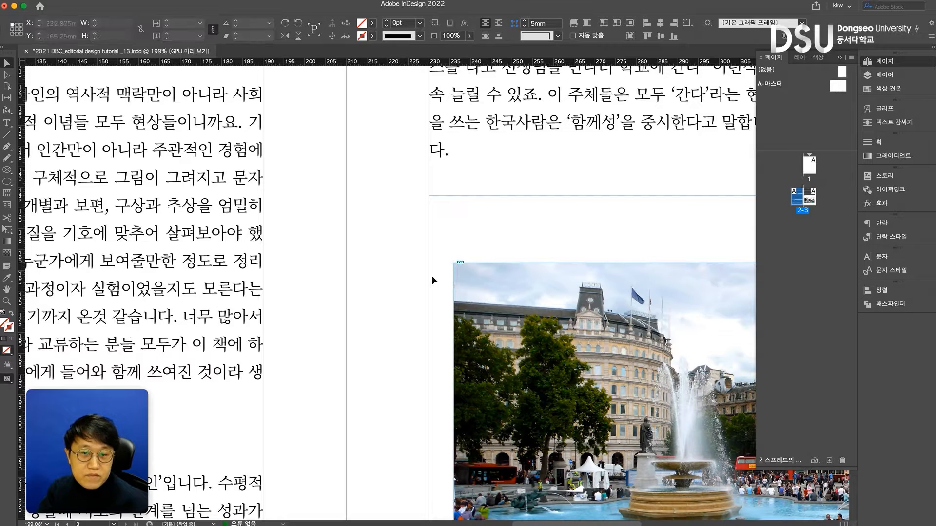
{"action": "left_click", "coordinate": [491, 282]}
{"action": "key", "text": "super+0"}
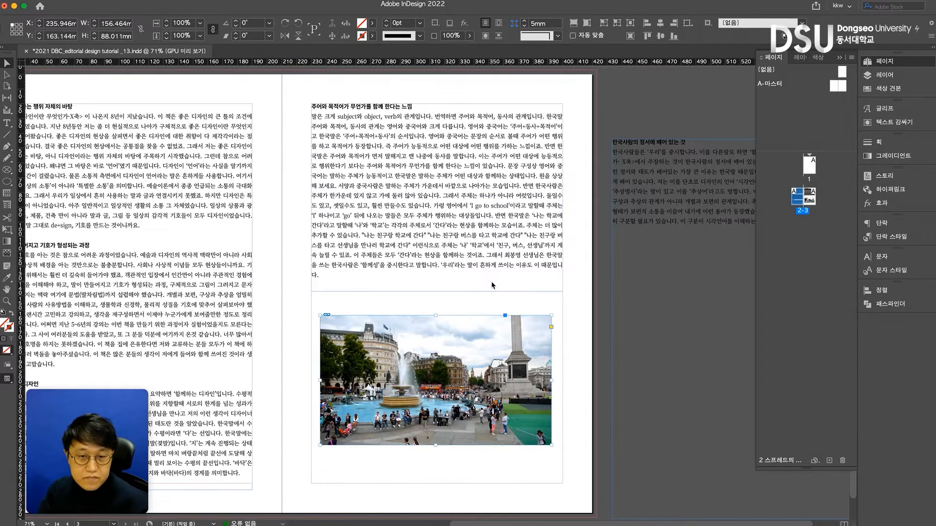
{"action": "left_click_drag", "start_coordinate": [435, 315], "coordinate": [441, 334]}
{"action": "left_click", "coordinate": [537, 360]}
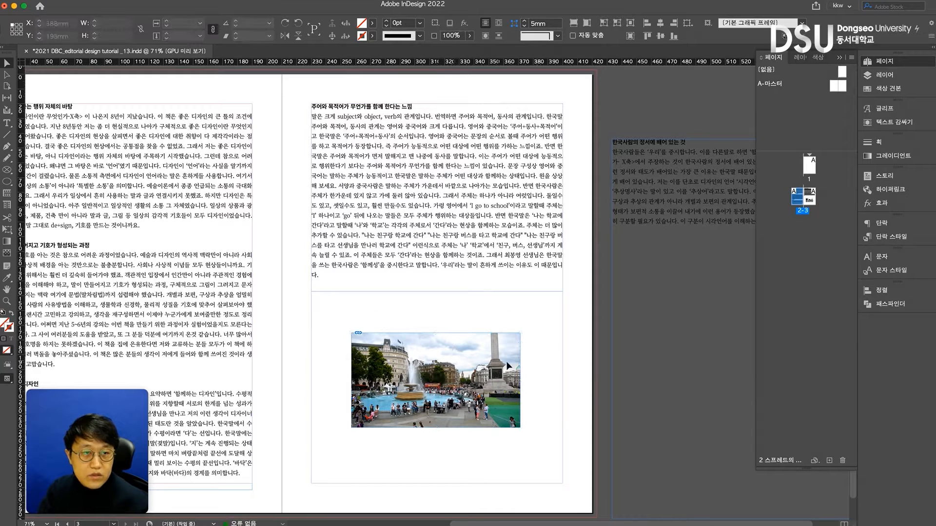
{"action": "double_click", "coordinate": [455, 360]}
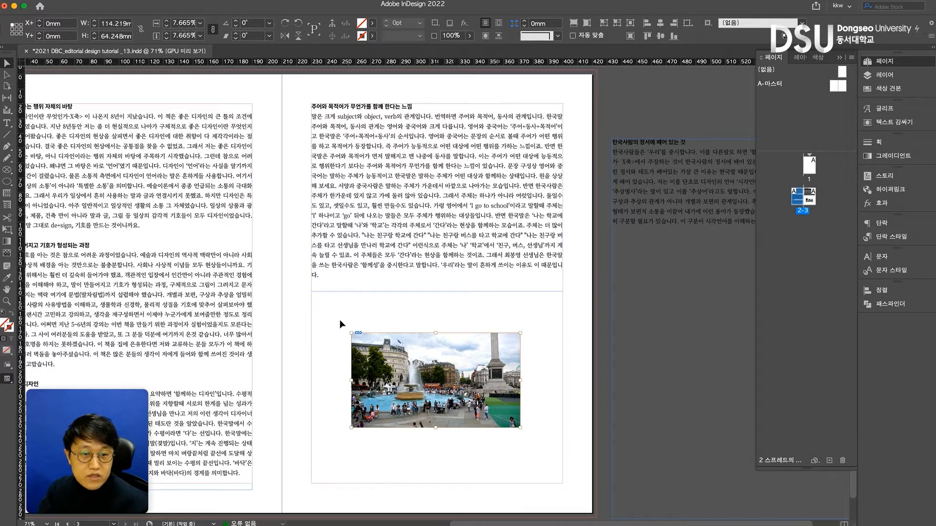
{"action": "left_click", "coordinate": [381, 342]}
{"action": "left_click", "coordinate": [381, 343]}
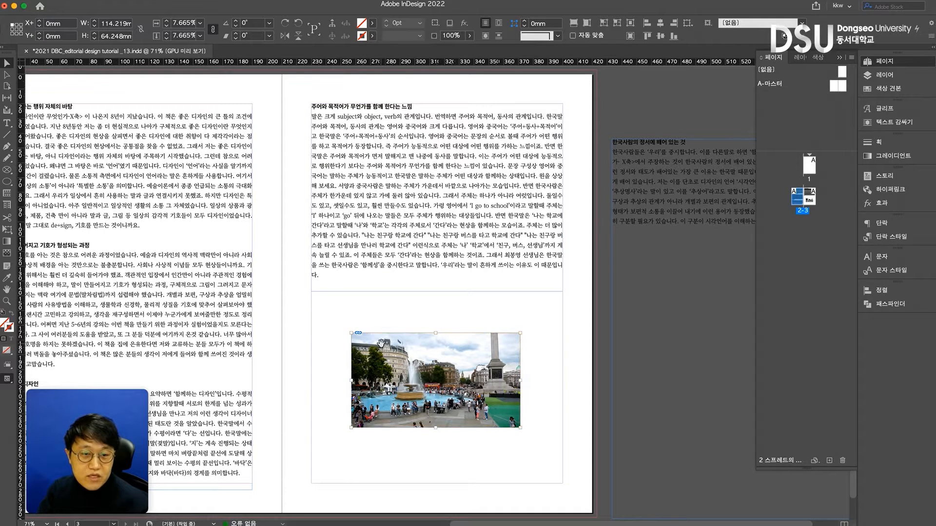
Restore the photo to a 10.5% image scale with its frame at about 156 × 88 mm
{"action": "double_click", "coordinate": [192, 23]}
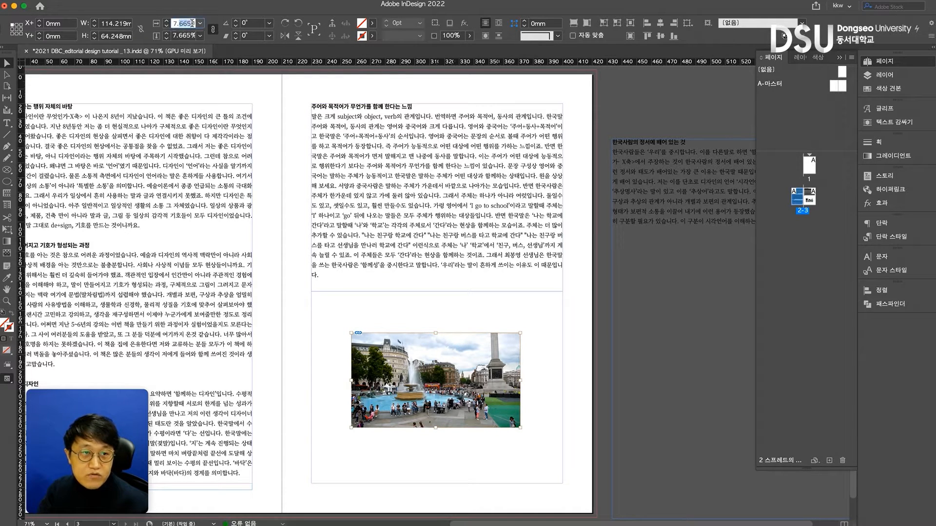
{"action": "type", "text": "10.5"}
{"action": "key", "text": "Return"}
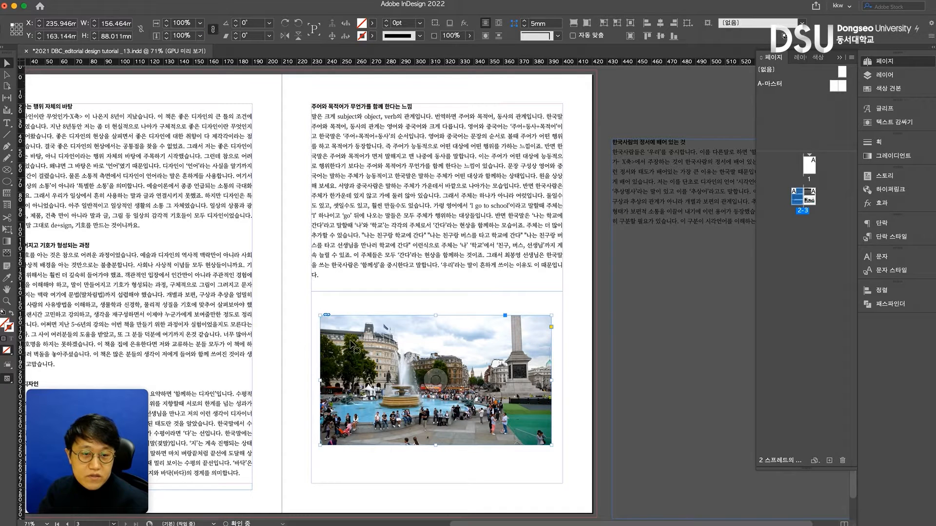
{"action": "left_click", "coordinate": [358, 339]}
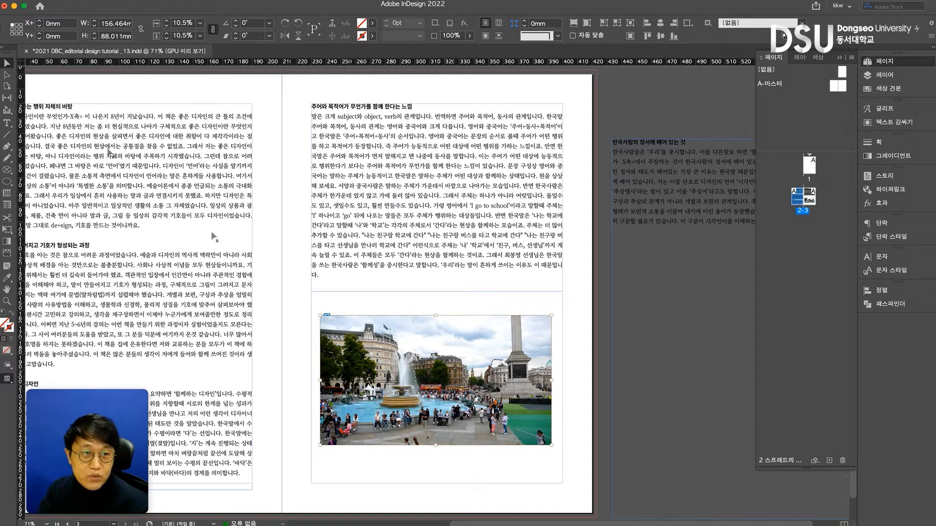
Preview the spread without guides and frame edges, reselect the photo frame, and return to the normal view
{"action": "left_click", "coordinate": [281, 297]}
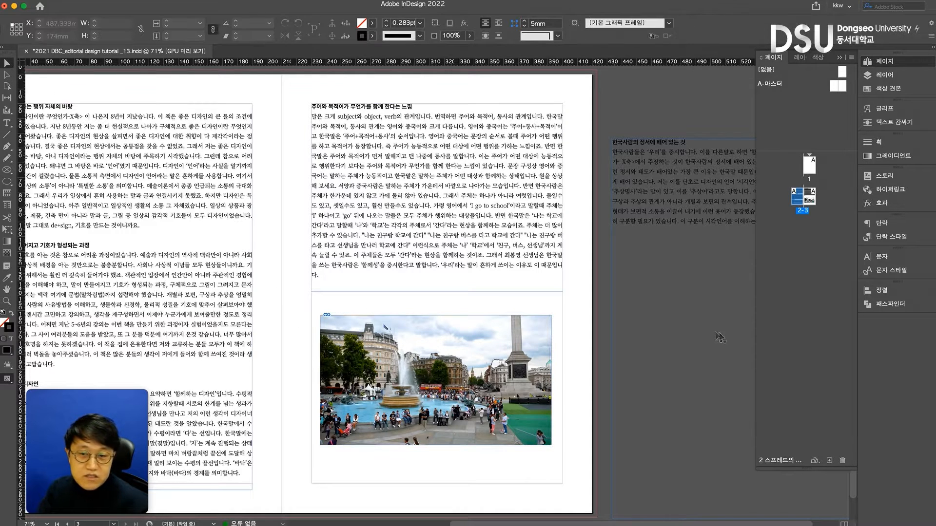
{"action": "key", "text": "w"}
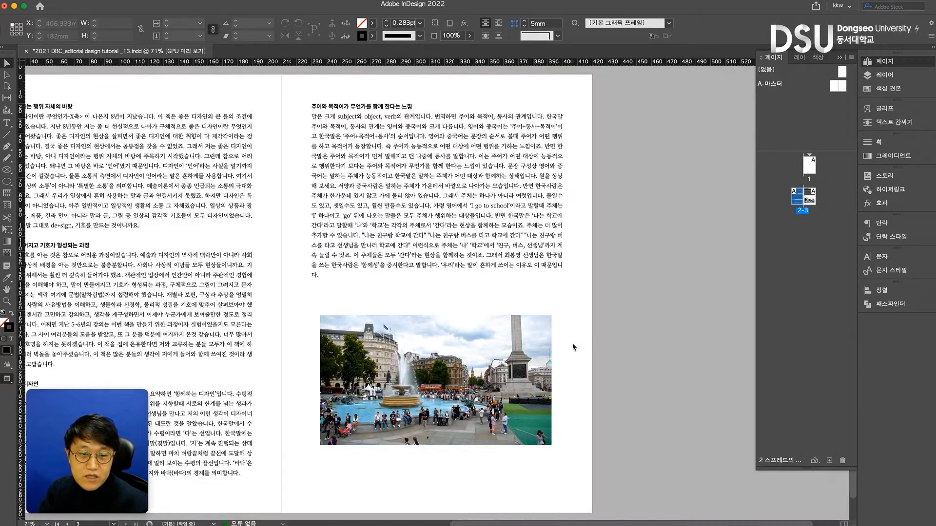
{"action": "left_click", "coordinate": [539, 352]}
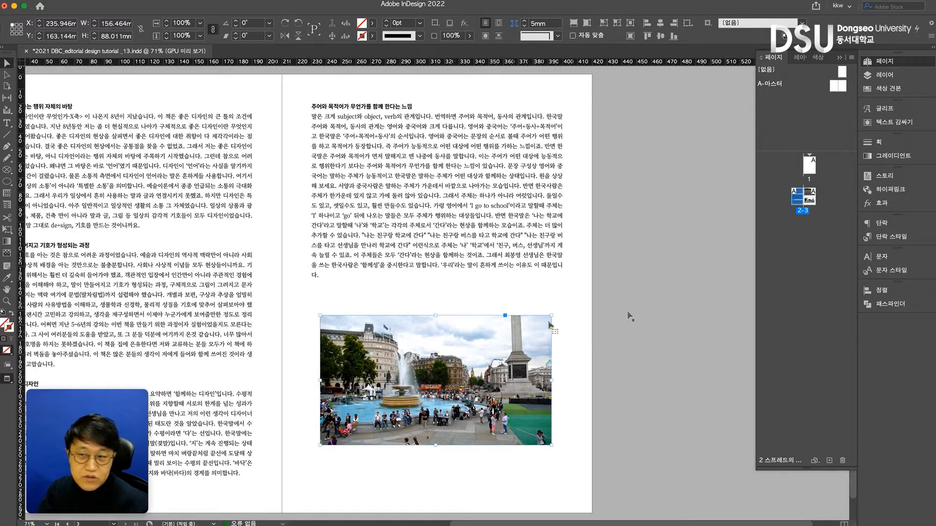
{"action": "key", "text": "w"}
Fill the photo frame with the C=100 M=0 Y=0 K=0 swatch and give it a black stroke
{"action": "left_click", "coordinate": [891, 93]}
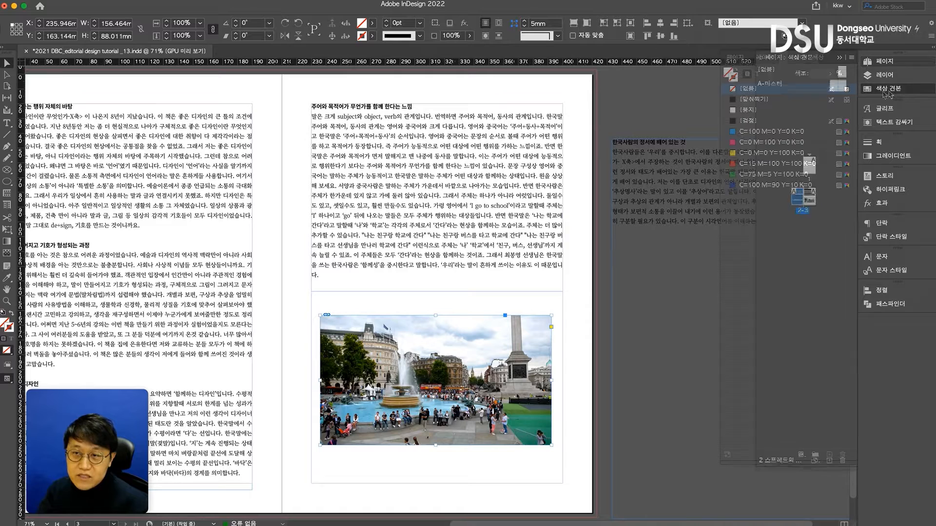
{"action": "left_click", "coordinate": [732, 76]}
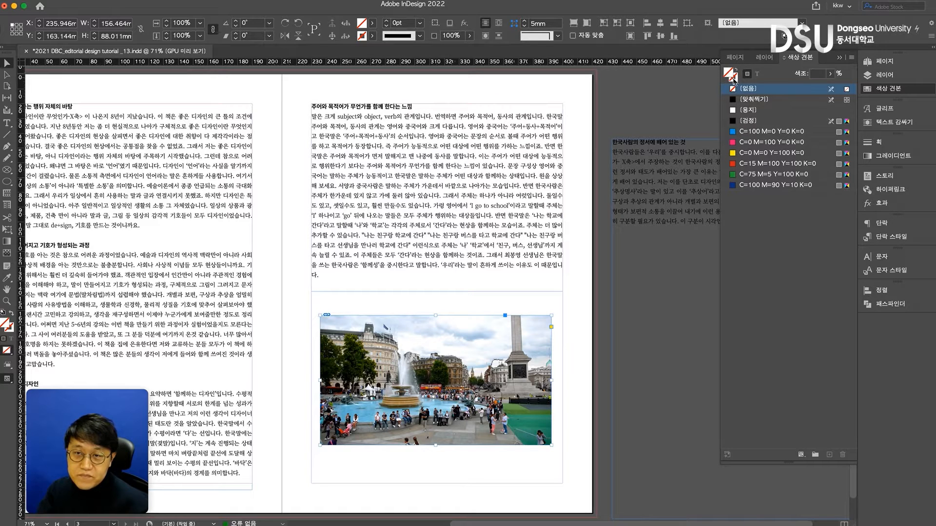
{"action": "left_click", "coordinate": [750, 132]}
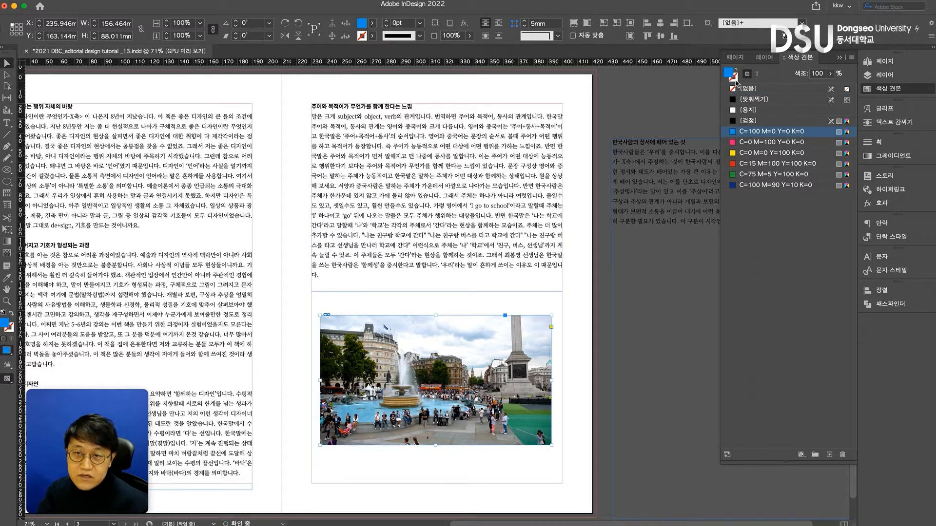
{"action": "left_click", "coordinate": [749, 121]}
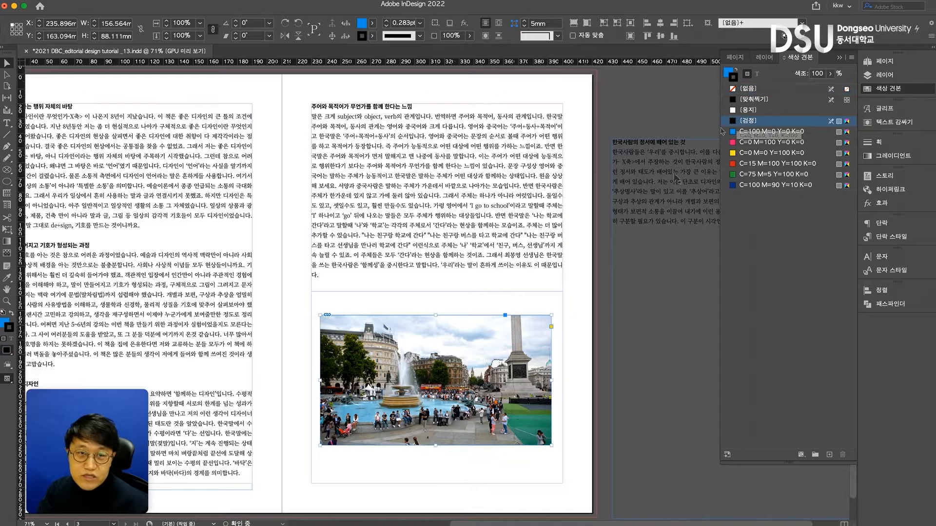
Shift the photo down inside its frame to expose the blue fill, view it in preview mode, and undo the shift
{"action": "left_click", "coordinate": [581, 339]}
{"action": "double_click", "coordinate": [514, 341]}
{"action": "left_click_drag", "start_coordinate": [514, 339], "coordinate": [508, 381]}
{"action": "left_click", "coordinate": [573, 363]}
{"action": "key", "text": "w"}
{"action": "left_click", "coordinate": [536, 331]}
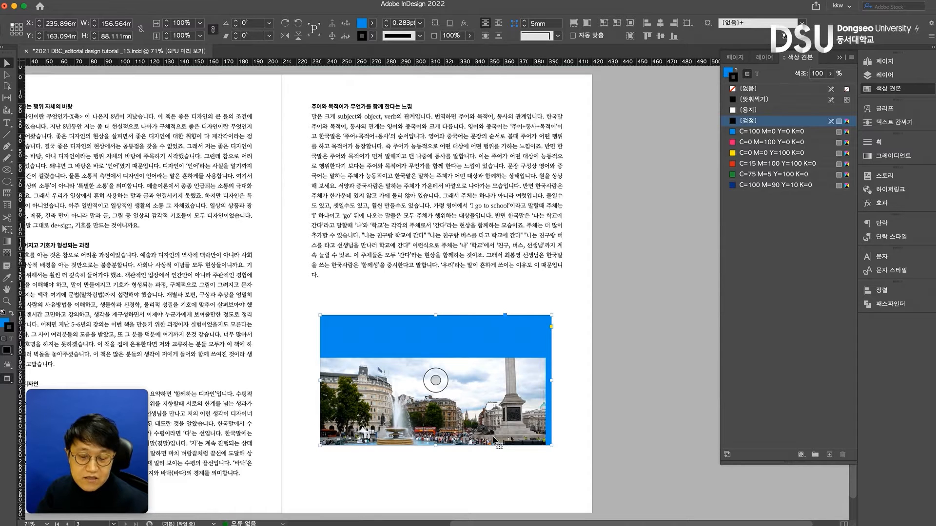
{"action": "key", "text": "super+z"}
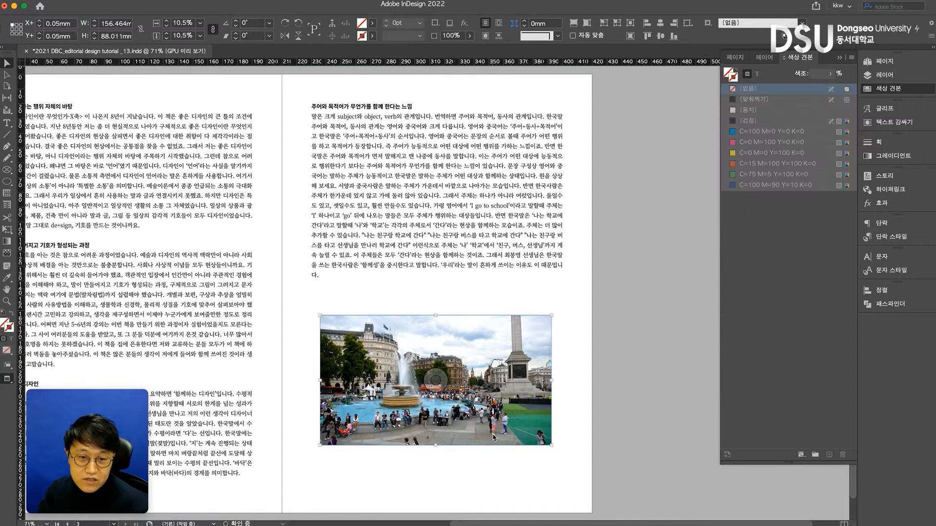
{"action": "double_click", "coordinate": [498, 403]}
{"action": "key", "text": "="}
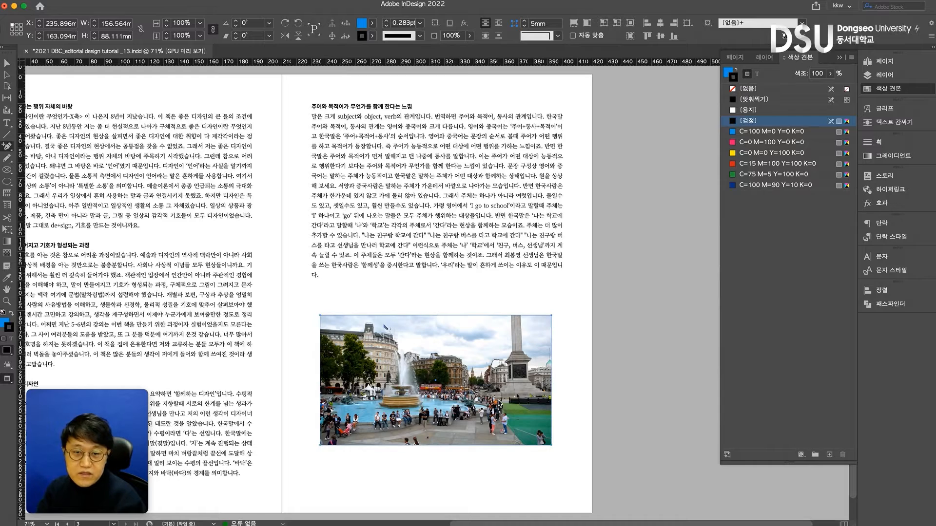
{"action": "key", "text": "super+x"}
{"action": "key", "text": "super+z"}
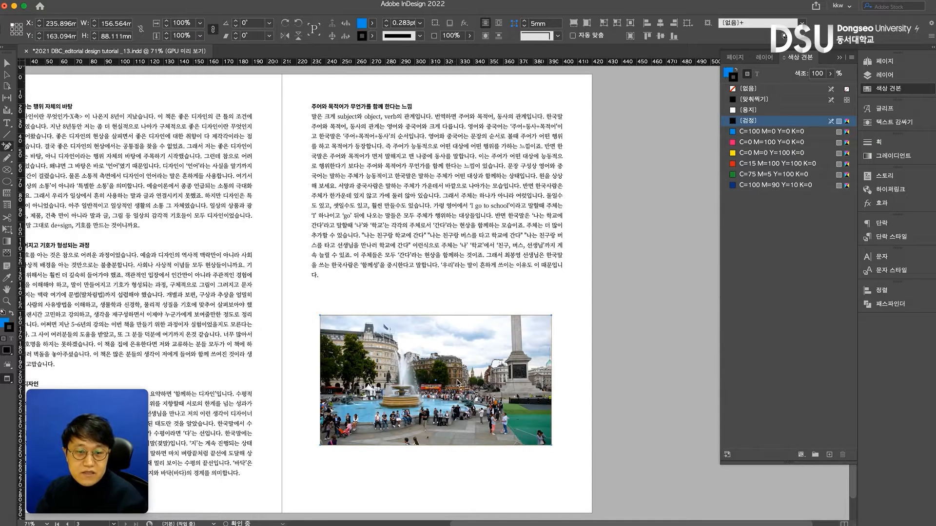
{"action": "left_click", "coordinate": [6, 63]}
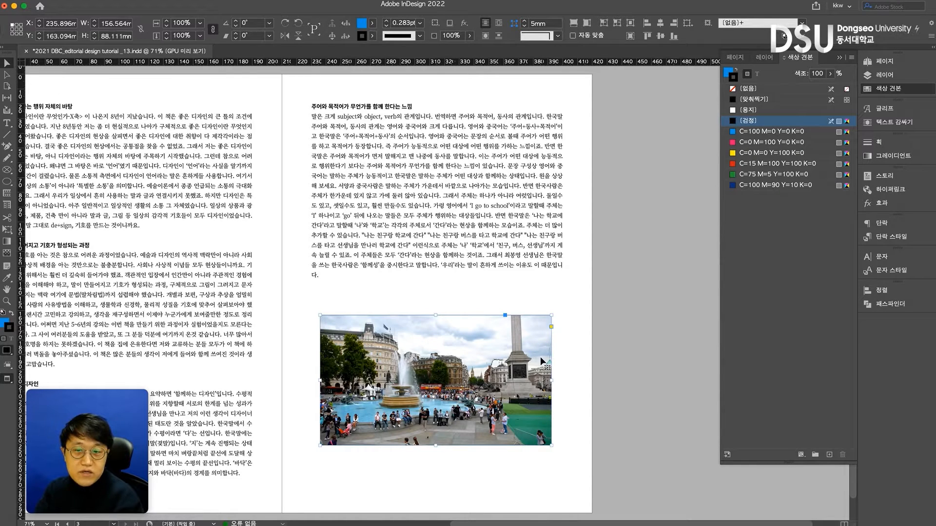
Cut the photo together with its frame from the right page
{"action": "left_click", "coordinate": [629, 359]}
{"action": "left_click", "coordinate": [520, 373]}
{"action": "key", "text": "super+x"}
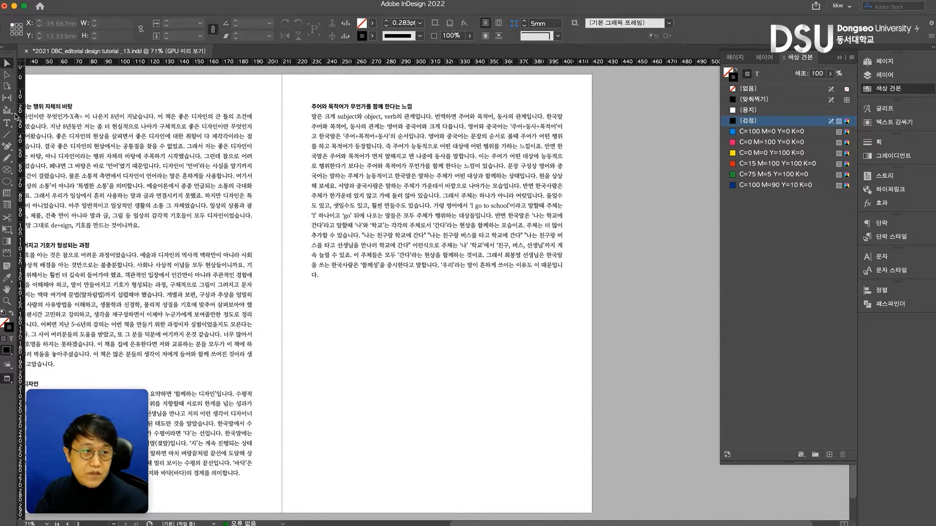
Draw an empty rectangular frame of about 154 × 85 mm below the right page's text and fill it with C=100 M=0 Y=0 K=0, without a stroke
{"action": "left_click_drag", "start_coordinate": [8, 171], "coordinate": [52, 183]}
{"action": "left_click_drag", "start_coordinate": [313, 320], "coordinate": [542, 446]}
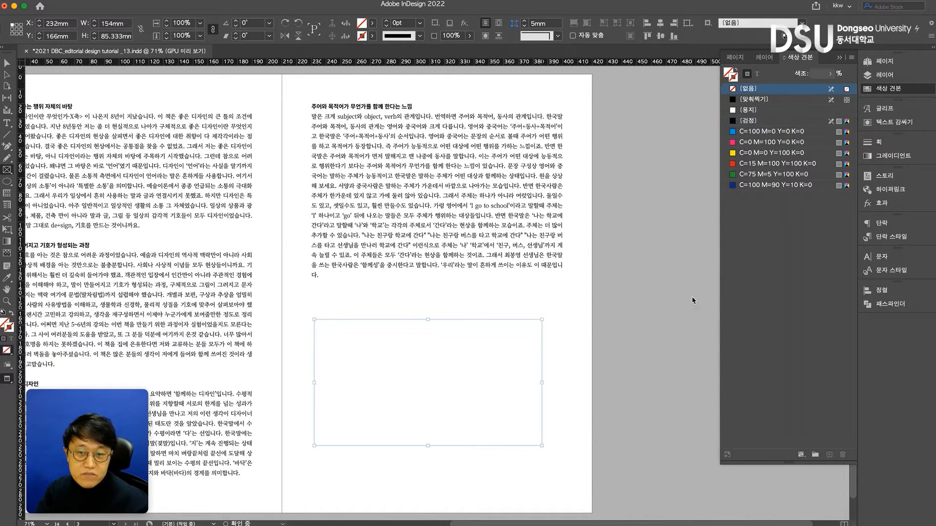
{"action": "left_click", "coordinate": [744, 132]}
{"action": "left_click", "coordinate": [737, 71]}
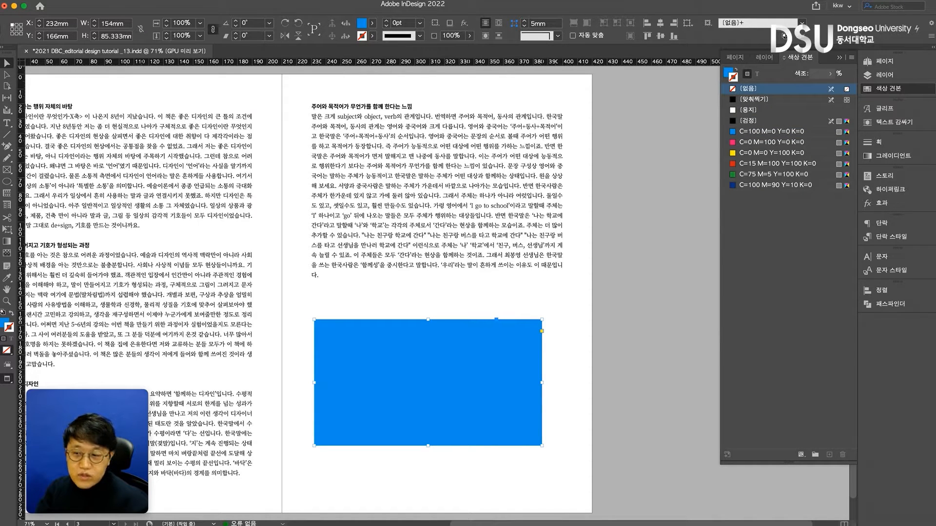
Place P1040570.jpeg from the 자료사진 folder into the blue frame below the right page's text
{"action": "key", "text": "super+d"}
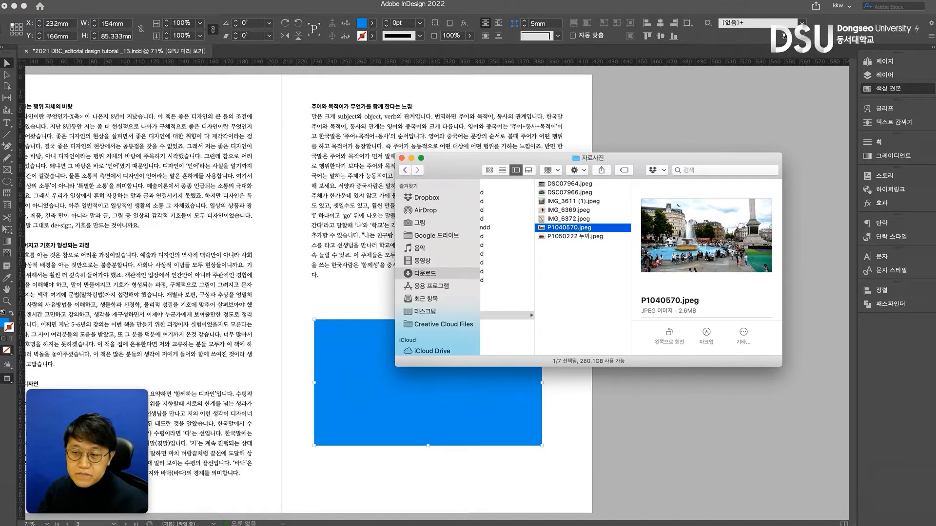
{"action": "key", "text": "super+Tab"}
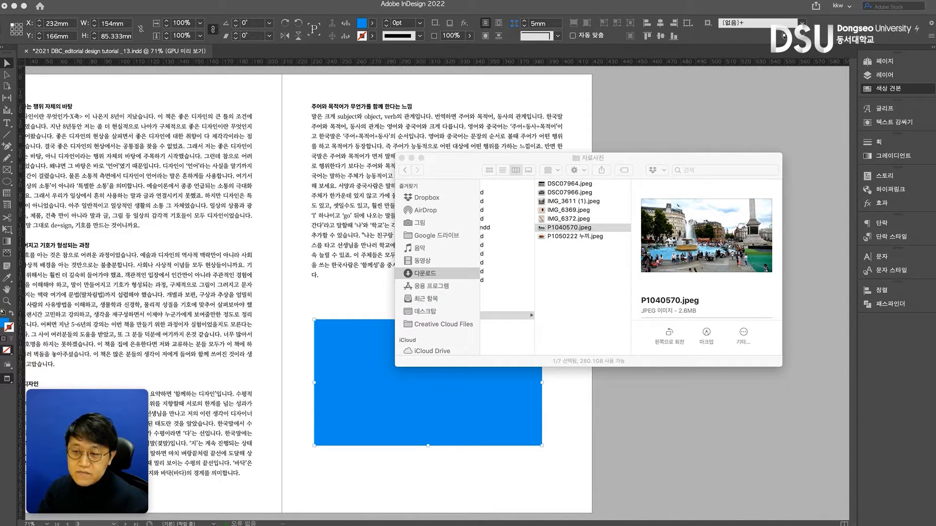
{"action": "left_click_drag", "start_coordinate": [569, 232], "coordinate": [373, 378]}
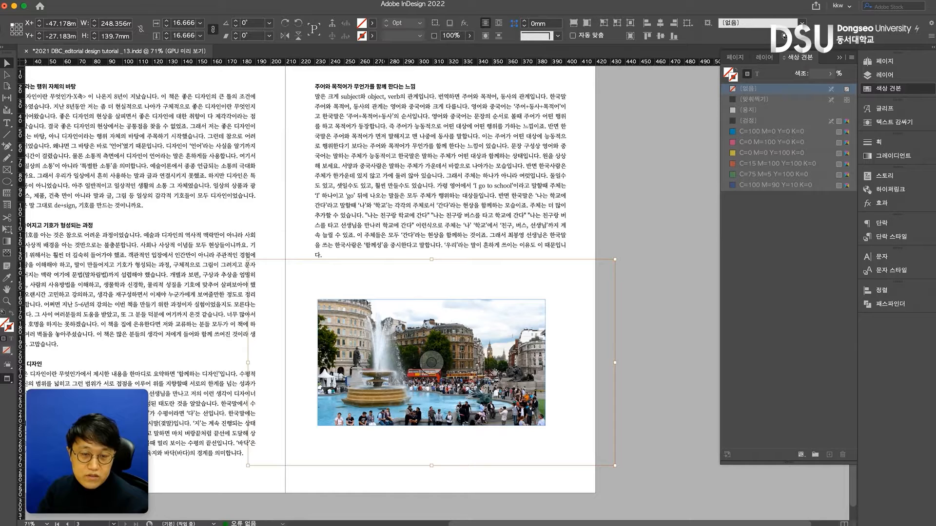
Fill the frame proportionally with the fountain photo and check the extent of the image content
{"action": "left_click", "coordinate": [644, 352]}
{"action": "left_click", "coordinate": [529, 336]}
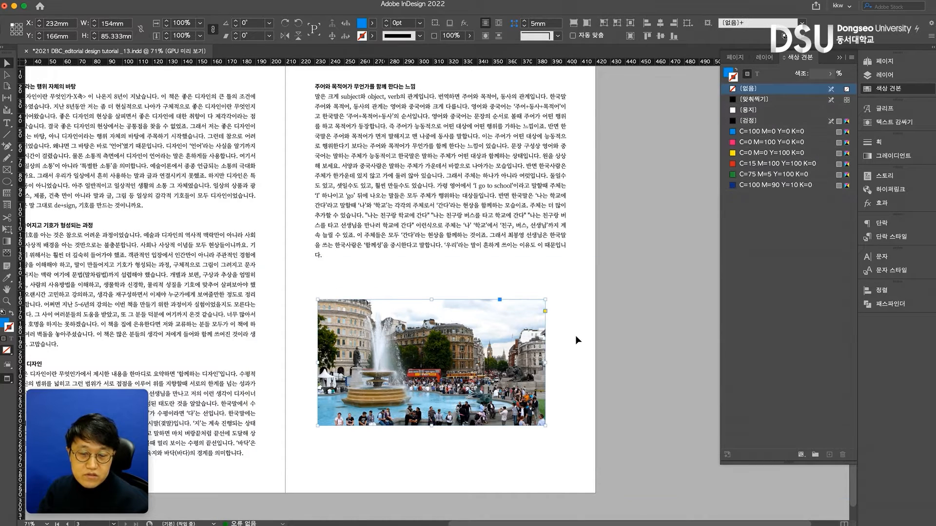
{"action": "left_click", "coordinate": [577, 26]}
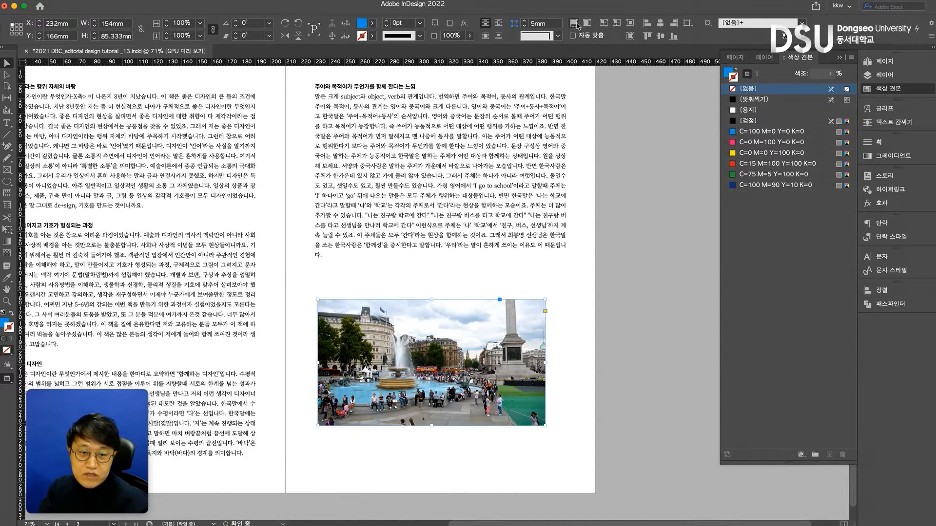
{"action": "double_click", "coordinate": [535, 320]}
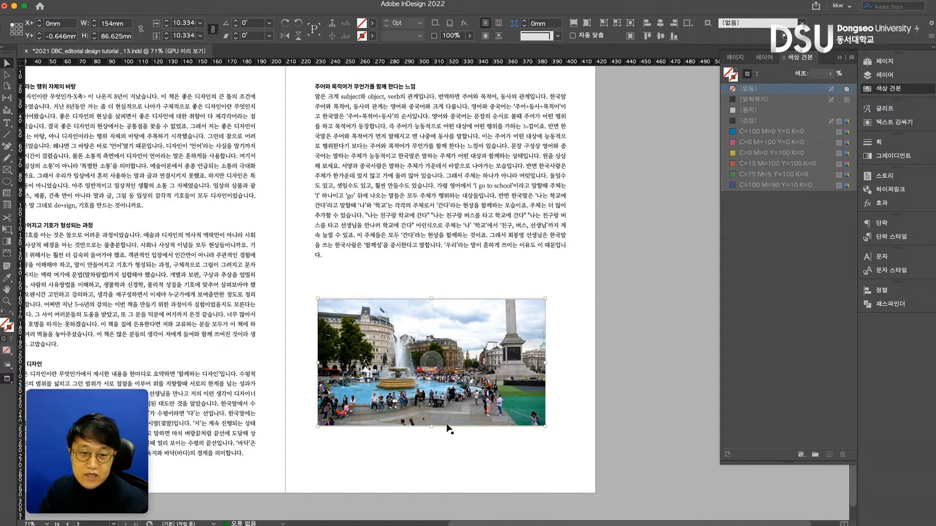
Shorten the photo frame to 54 mm high, fill it proportionally again, and check the content's extent
{"action": "left_click", "coordinate": [456, 450]}
{"action": "left_click", "coordinate": [447, 403]}
{"action": "left_click_drag", "start_coordinate": [431, 426], "coordinate": [431, 379]}
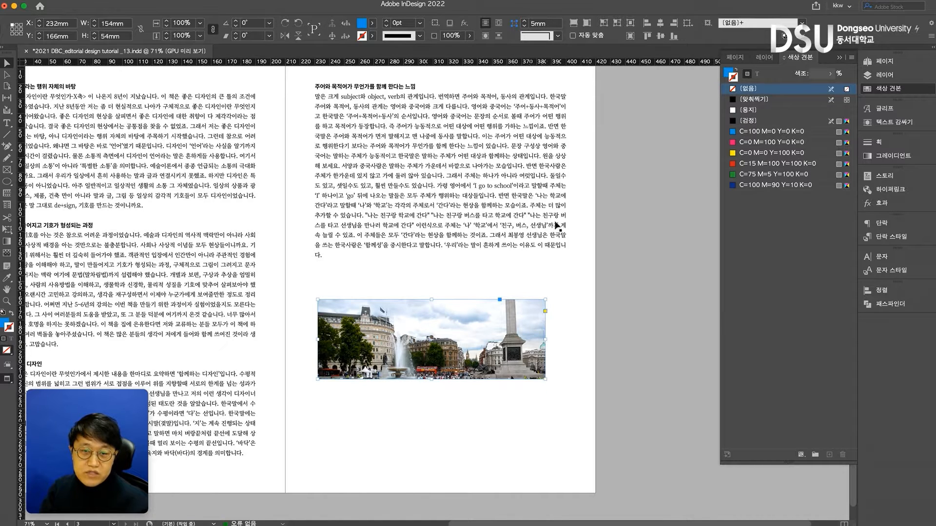
{"action": "left_click", "coordinate": [576, 27]}
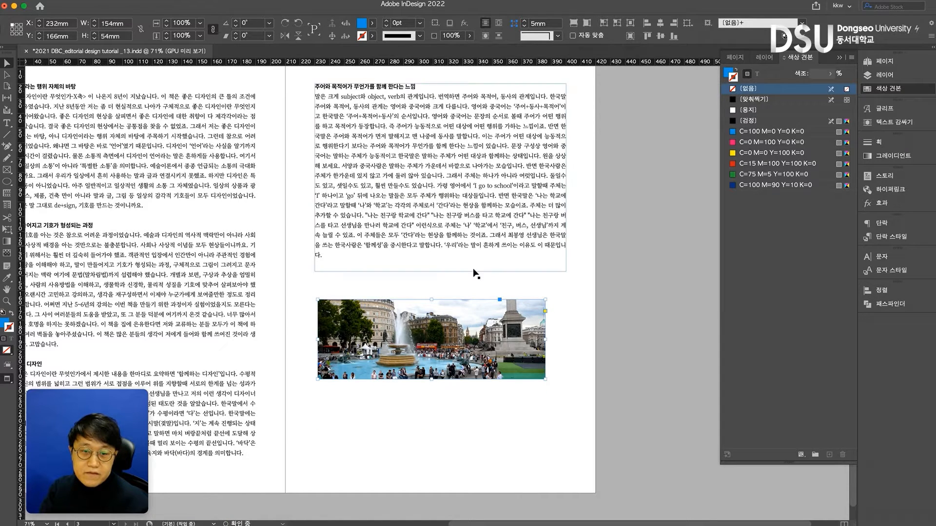
{"action": "left_click", "coordinate": [432, 339]}
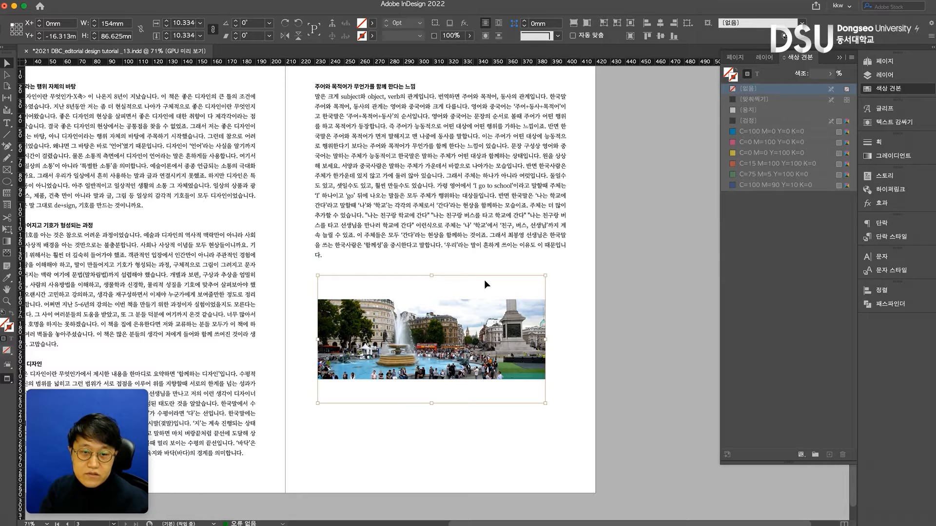
{"action": "left_click", "coordinate": [562, 333]}
Fit the photo proportionally within its frame and trim the frame's sides to remove the blue areas
{"action": "left_click", "coordinate": [522, 329]}
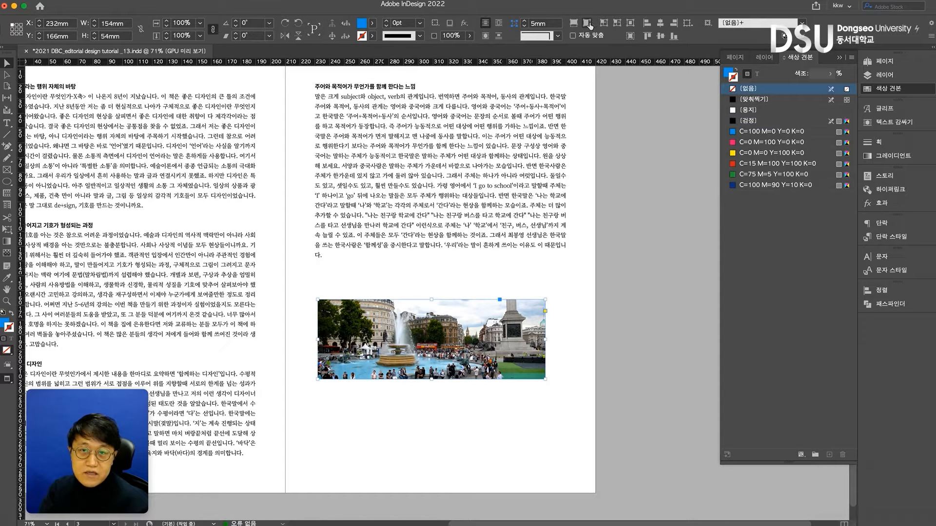
{"action": "left_click", "coordinate": [587, 24]}
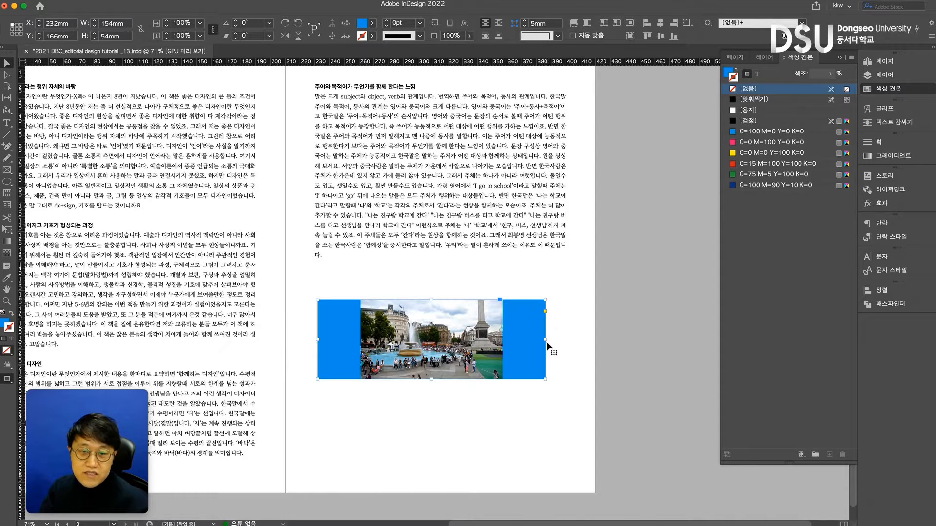
{"action": "left_click_drag", "start_coordinate": [545, 341], "coordinate": [500, 343]}
{"action": "left_click_drag", "start_coordinate": [359, 340], "coordinate": [364, 340]}
Enlarge the frame to 167 × 99 mm, fill it proportionally with the photo, and move it left to about X 238.3 mm
{"action": "left_click", "coordinate": [550, 367]}
{"action": "left_click", "coordinate": [481, 360]}
{"action": "left_click_drag", "start_coordinate": [500, 380], "coordinate": [612, 446]}
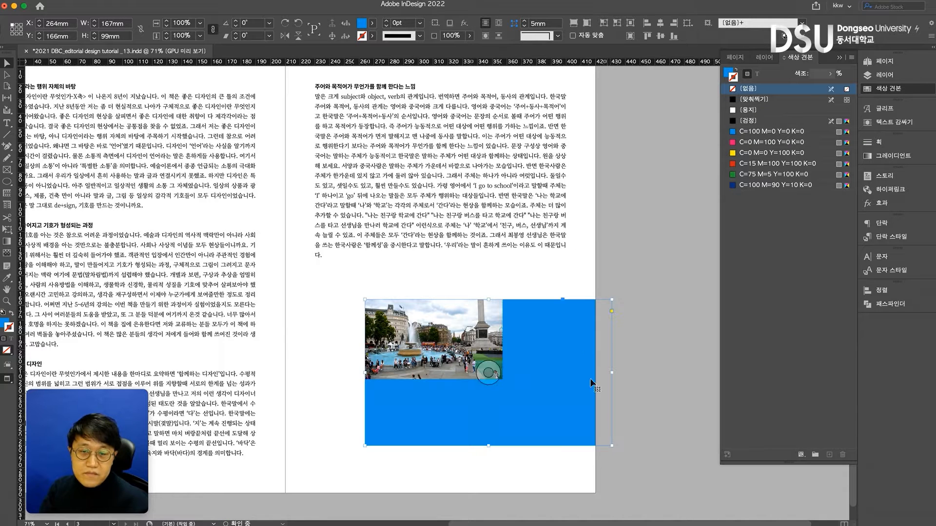
{"action": "left_click", "coordinate": [573, 23]}
{"action": "left_click_drag", "start_coordinate": [587, 324], "coordinate": [546, 324]}
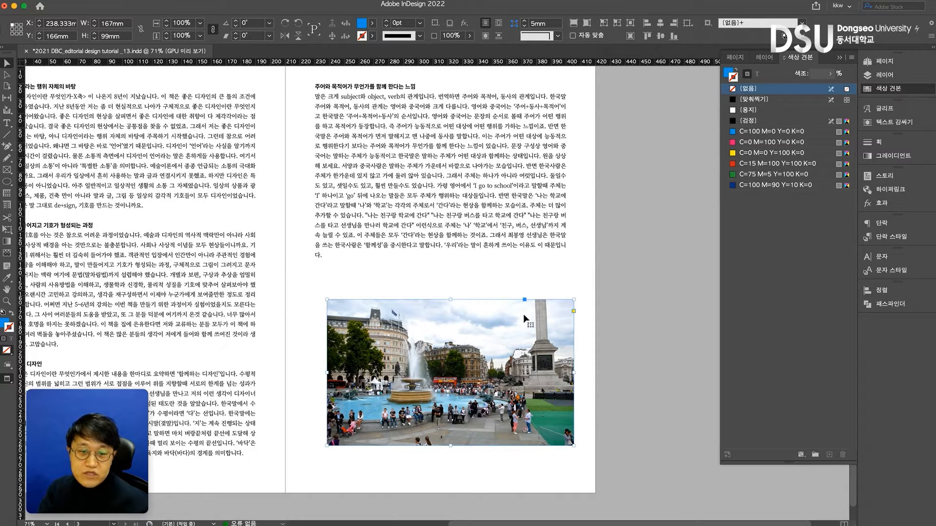
Shorten the frame to about 73.7 mm high, try stretching the photo to fit the frame, and undo the stretch
{"action": "left_click_drag", "start_coordinate": [451, 448], "coordinate": [451, 409]}
{"action": "left_click", "coordinate": [602, 24]}
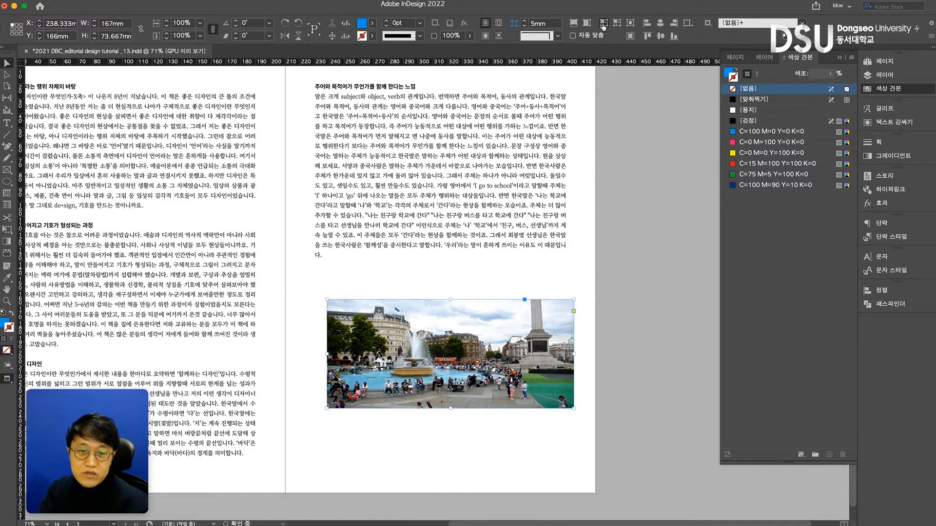
{"action": "left_click", "coordinate": [450, 354]}
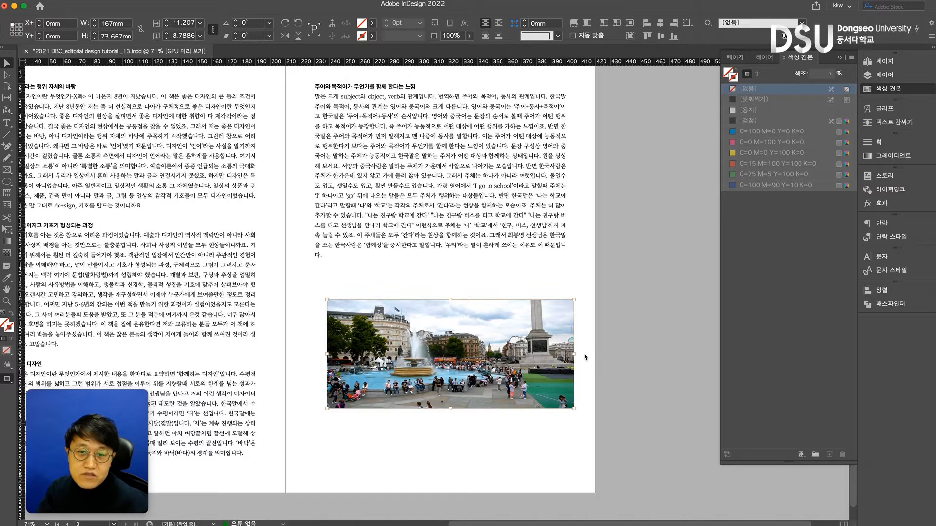
{"action": "key", "text": "super+z"}
{"action": "key", "text": "super+z"}
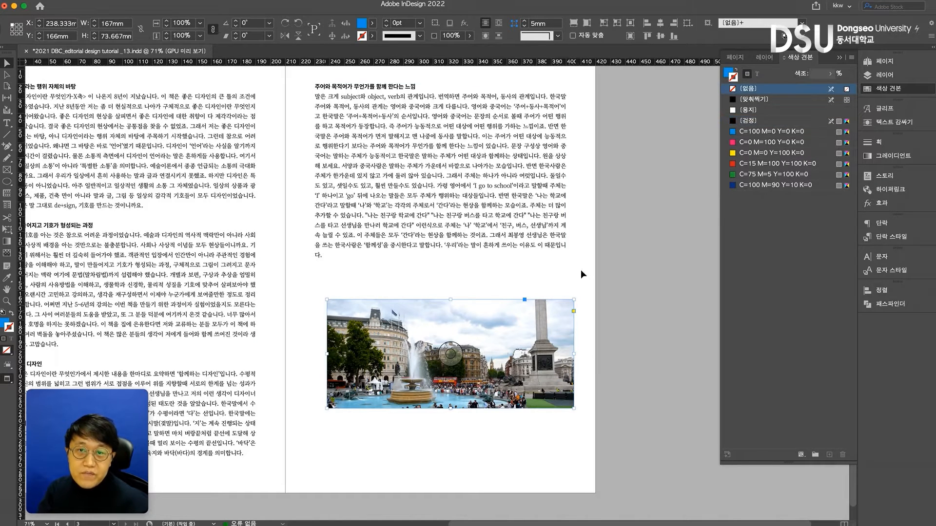
Fit the frame to the whole photo, then scale frame and photo together to about 173 × 97 mm
{"action": "left_click", "coordinate": [617, 25]}
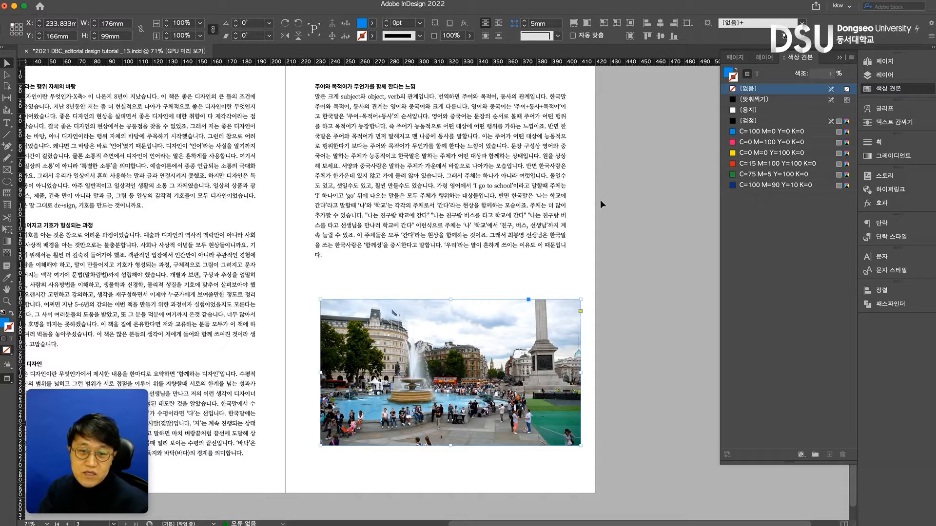
{"action": "left_click_drag", "start_coordinate": [580, 373], "coordinate": [548, 376]}
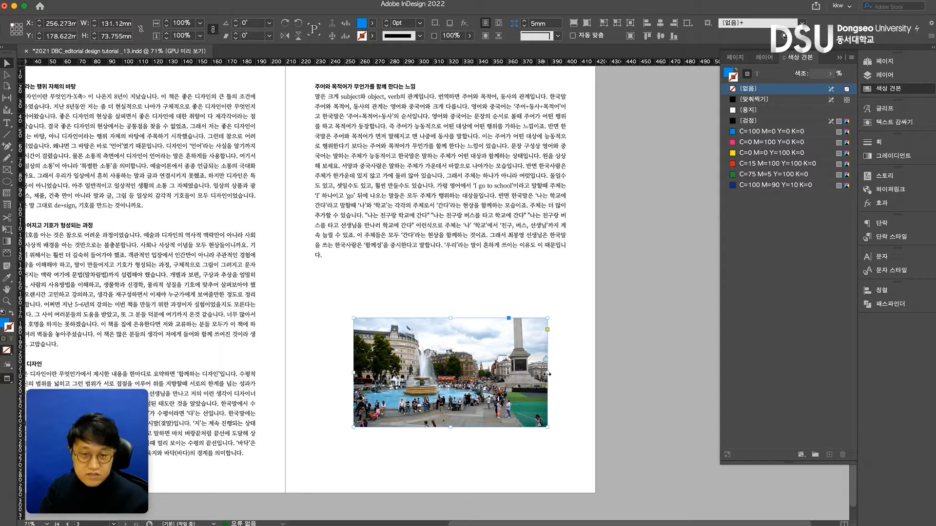
{"action": "mouse_move", "coordinate": [451, 318]}
{"action": "left_mouse_down"}
{"action": "mouse_move", "coordinate": [452, 288]}
{"action": "mouse_move", "coordinate": [450, 301]}
{"action": "left_mouse_up"}
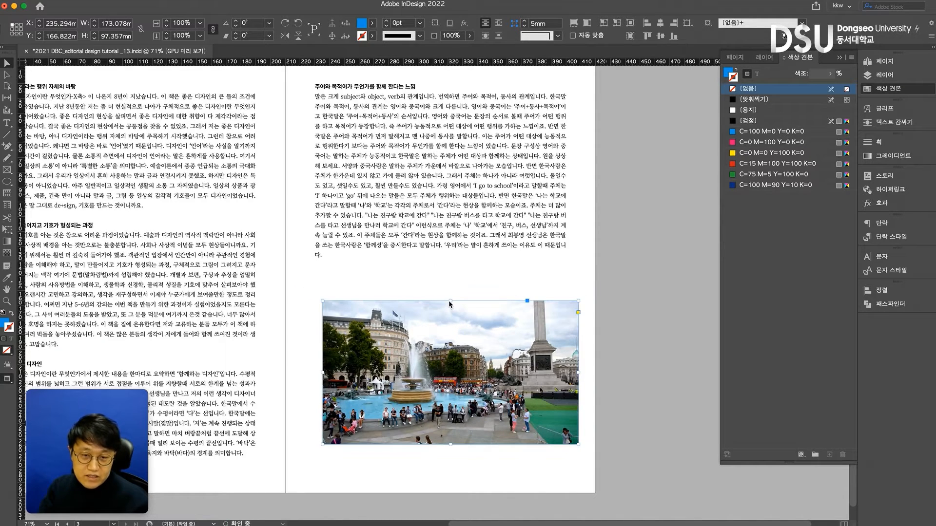
Show the guides, align the photo frame with the text margins at 170 mm wide, and move it down to about Y 180.7 mm
{"action": "key", "text": "w"}
{"action": "left_click_drag", "start_coordinate": [566, 394], "coordinate": [551, 371]}
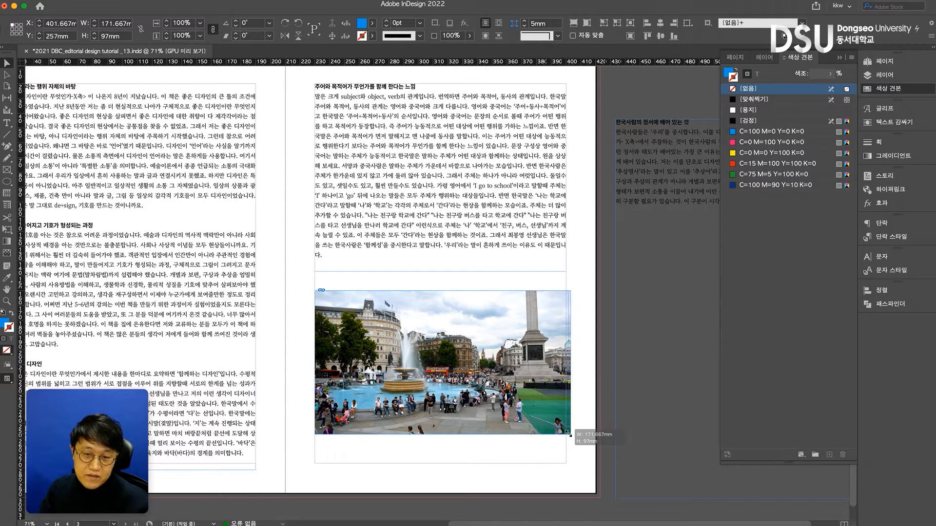
{"action": "left_click_drag", "start_coordinate": [571, 434], "coordinate": [566, 433]}
{"action": "left_click_drag", "start_coordinate": [554, 346], "coordinate": [554, 377]}
Enlarge the photo inside its frame to about 176.6 × 99.4 mm so it extends past the frame's upper and left edges
{"action": "double_click", "coordinate": [475, 357]}
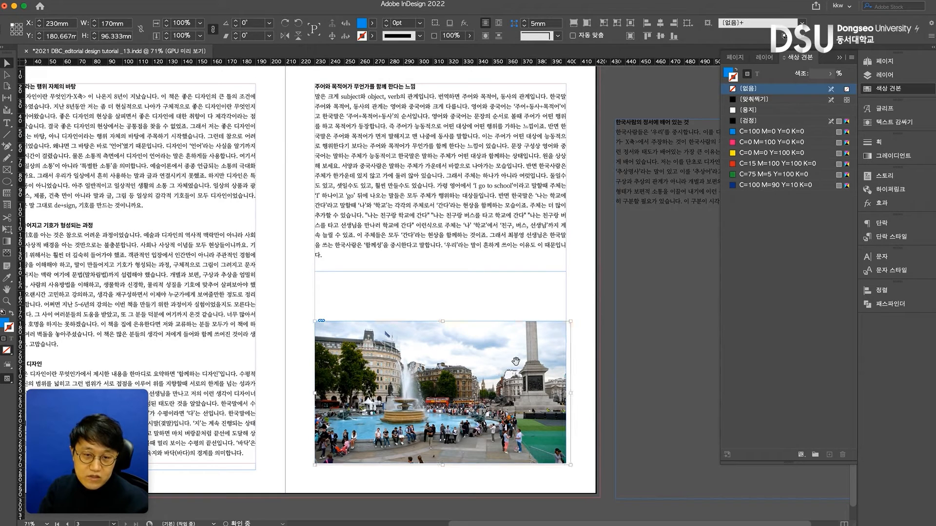
{"action": "left_click_drag", "start_coordinate": [315, 321], "coordinate": [309, 319]}
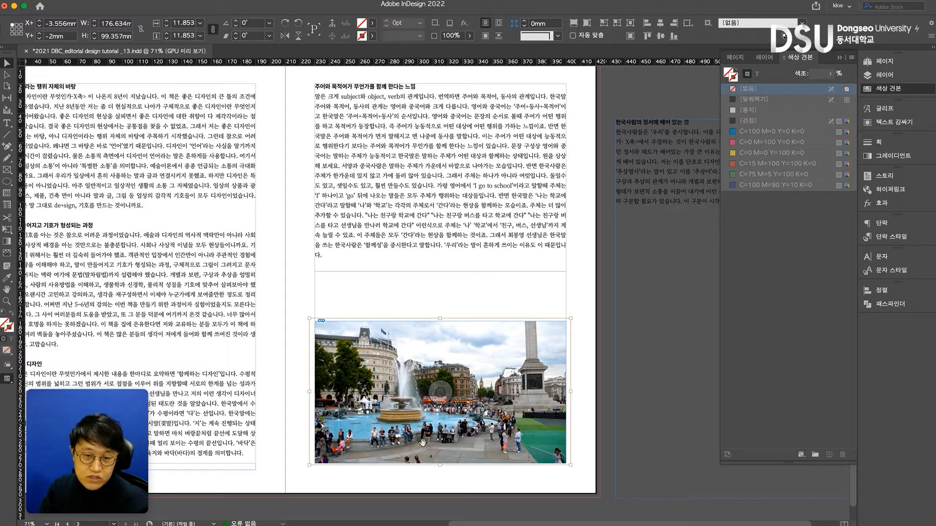
{"action": "left_click", "coordinate": [442, 468]}
Move the frame past the page's lower-right corner as a bleed and enlarge the photo inside to about 189.6 × 106.7 mm
{"action": "left_click_drag", "start_coordinate": [479, 434], "coordinate": [513, 468]}
{"action": "scroll", "coordinate": [592, 458], "scroll_direction": "down", "scroll_amount": 1}
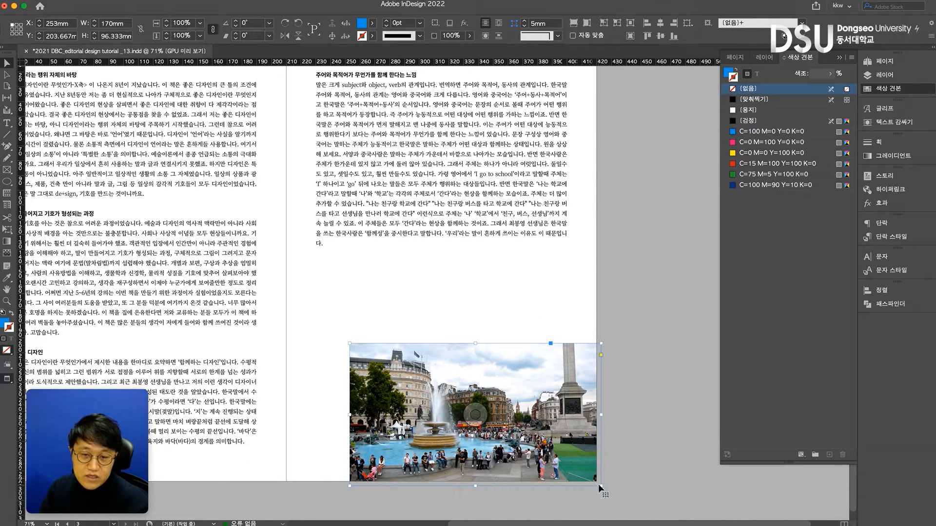
{"action": "double_click", "coordinate": [578, 462]}
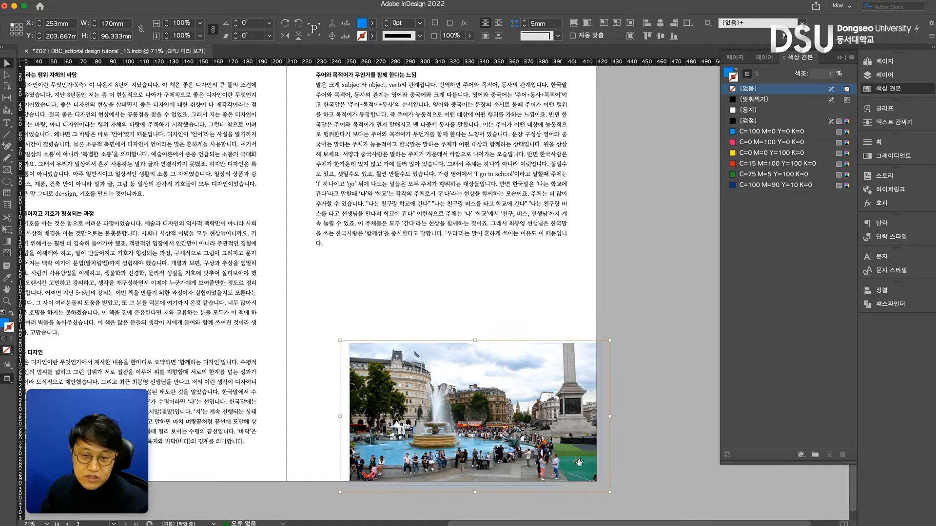
{"action": "left_click_drag", "start_coordinate": [612, 495], "coordinate": [622, 500]}
{"action": "left_click", "coordinate": [522, 317]}
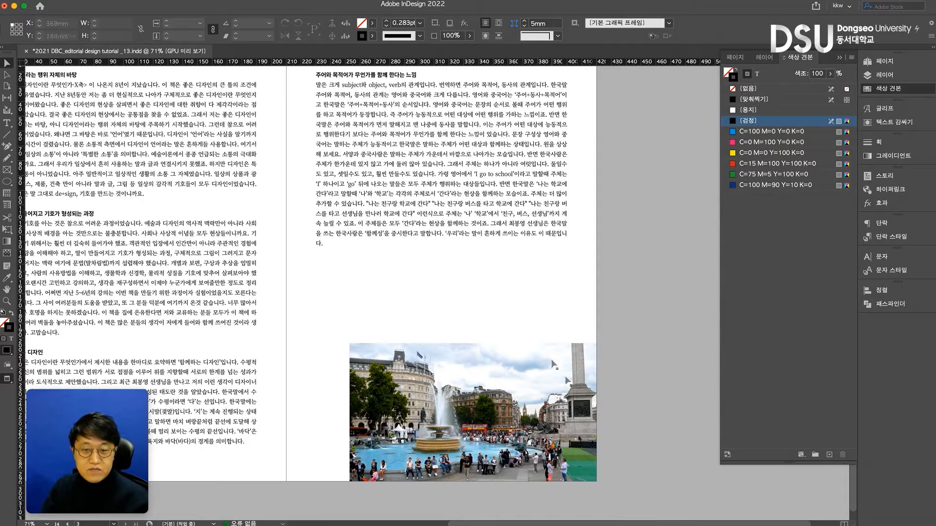
Move the photo frame back inside the text margins at X 230 mm, and check its content extent in preview mode
{"action": "key", "text": "w"}
{"action": "left_click_drag", "start_coordinate": [574, 381], "coordinate": [511, 328]}
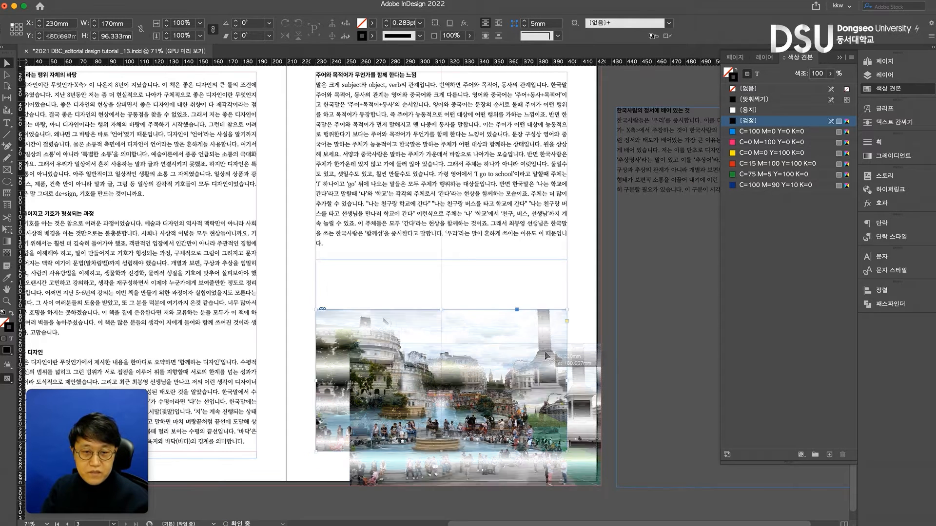
{"action": "left_click", "coordinate": [499, 278]}
{"action": "key", "text": "w"}
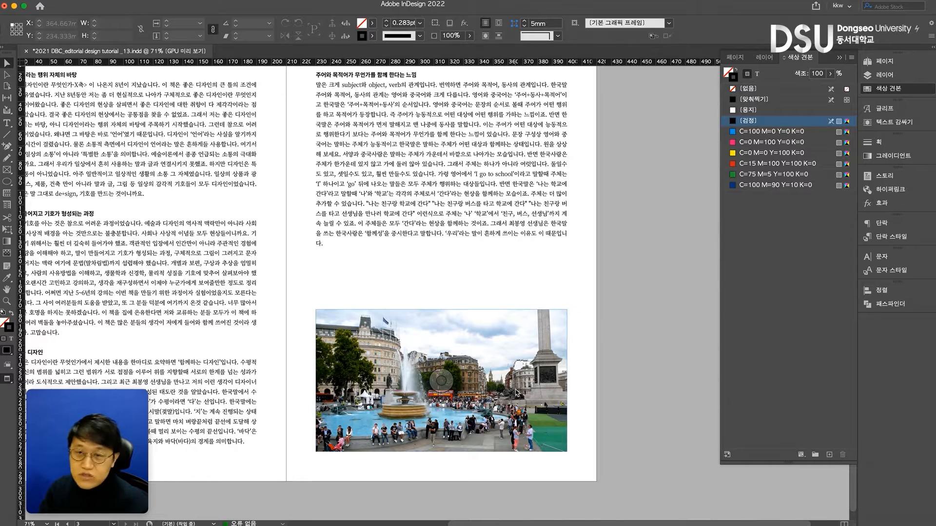
{"action": "left_click", "coordinate": [493, 349]}
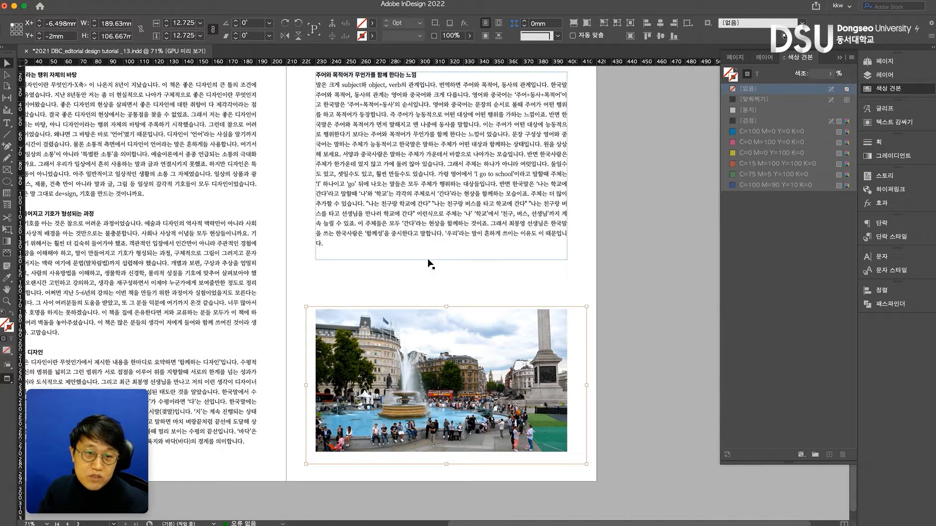
{"action": "left_click", "coordinate": [421, 273]}
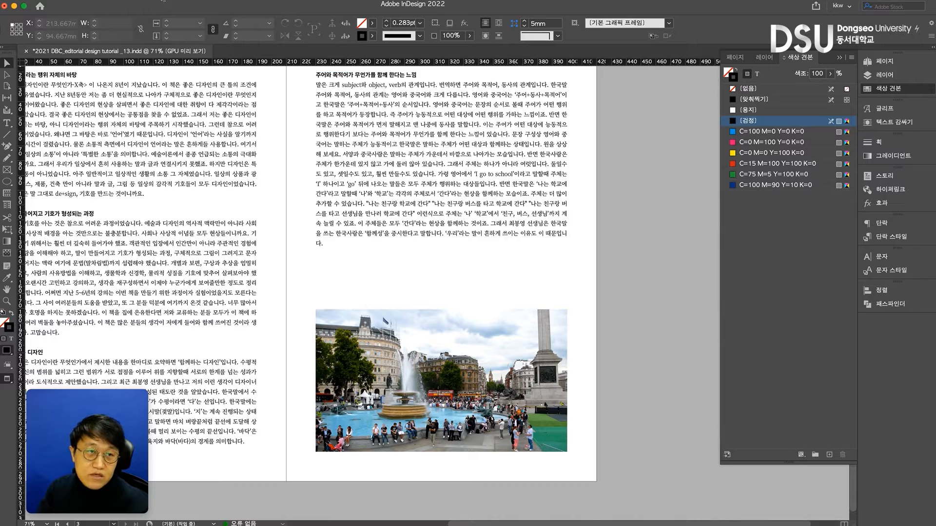
Review the document setup's page size and margins and close the settings
{"action": "left_click", "coordinate": [164, 1]}
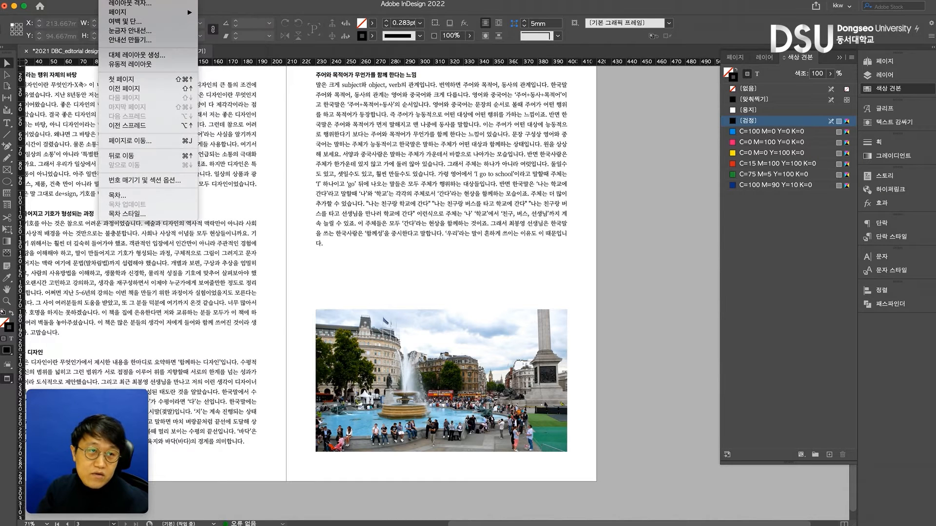
{"action": "mouse_move", "coordinate": [66, 0]}
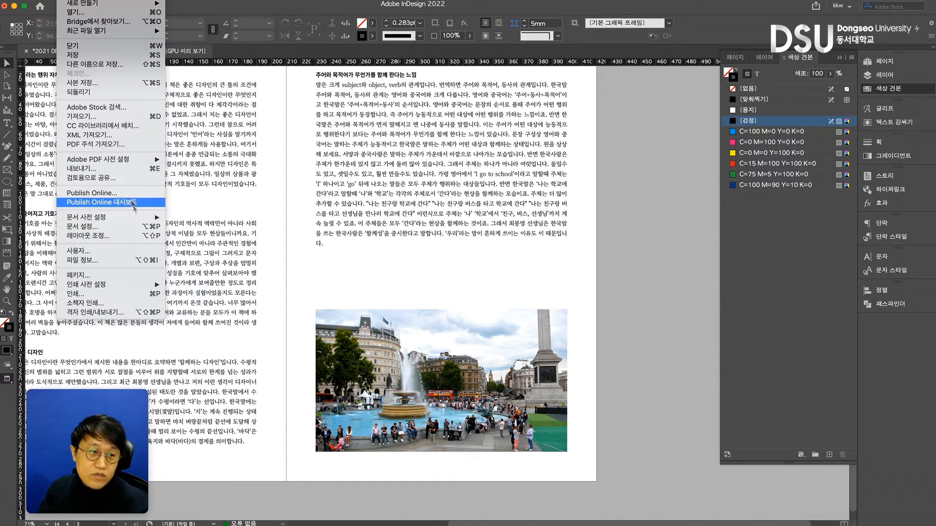
{"action": "left_click", "coordinate": [119, 227]}
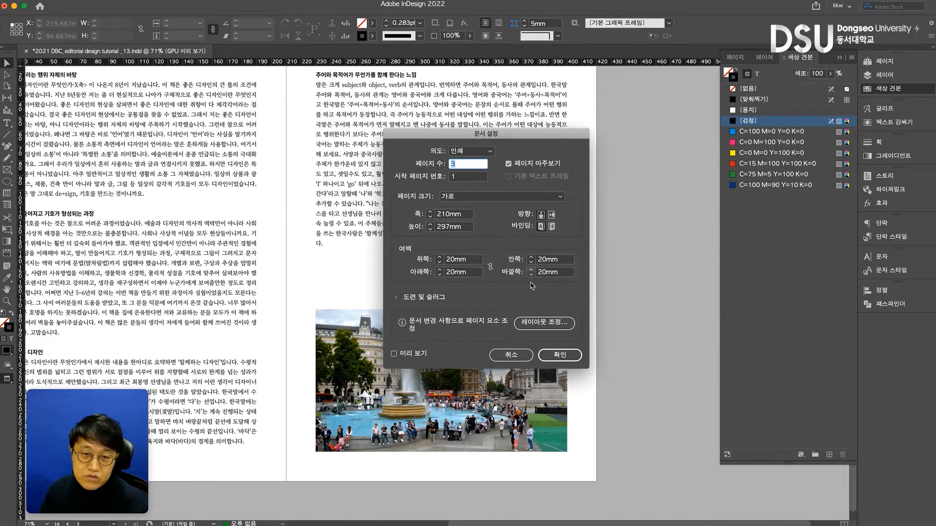
{"action": "left_click", "coordinate": [557, 356]}
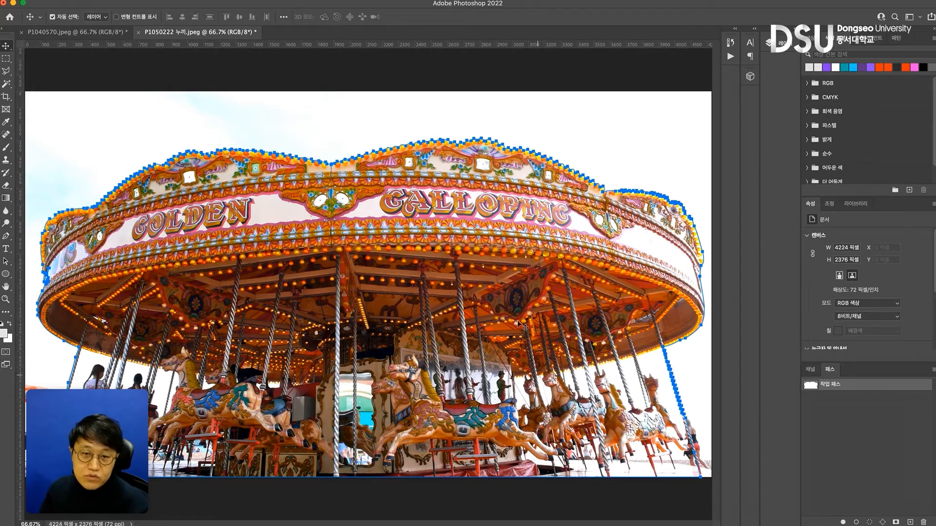
Open the image size settings for P1040570.jpeg and try resolutions of 150 and 300 pixels/inch with resampling off
{"action": "left_click", "coordinate": [101, 33]}
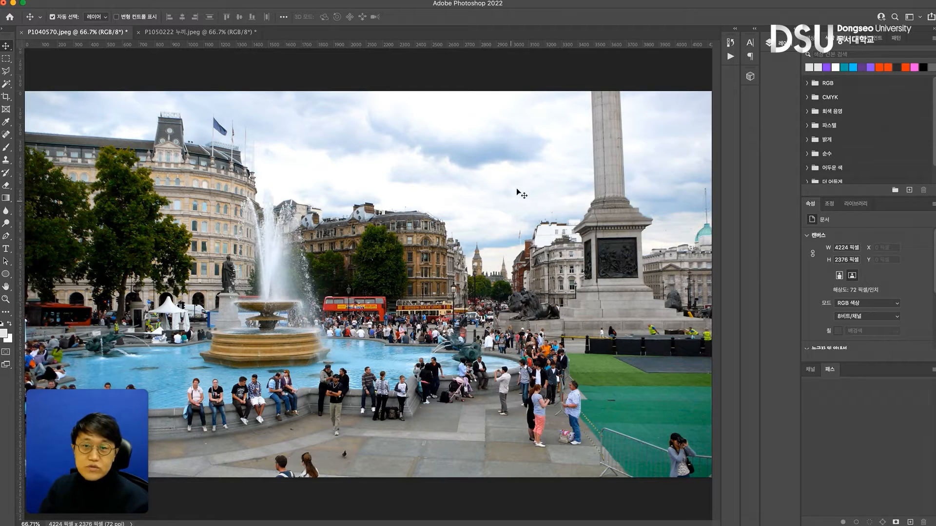
{"action": "key", "text": "super+alt+i"}
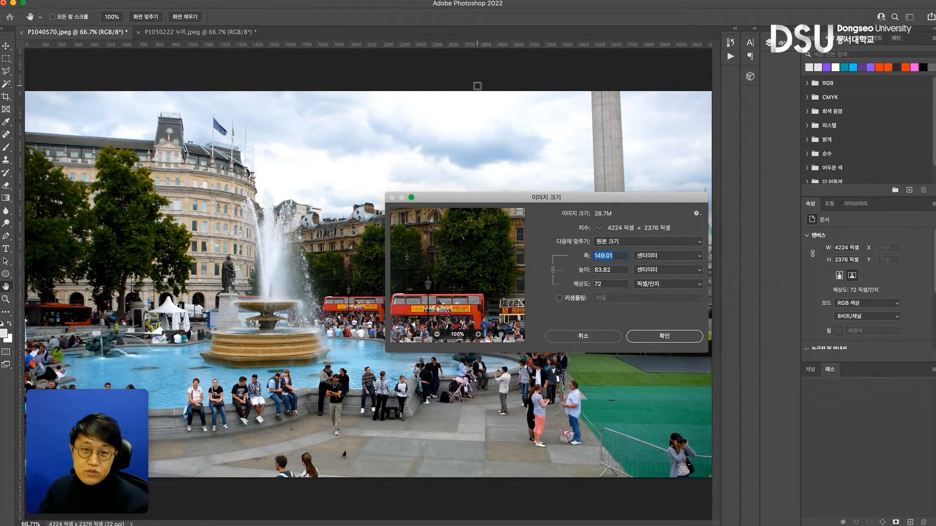
{"action": "double_click", "coordinate": [607, 284]}
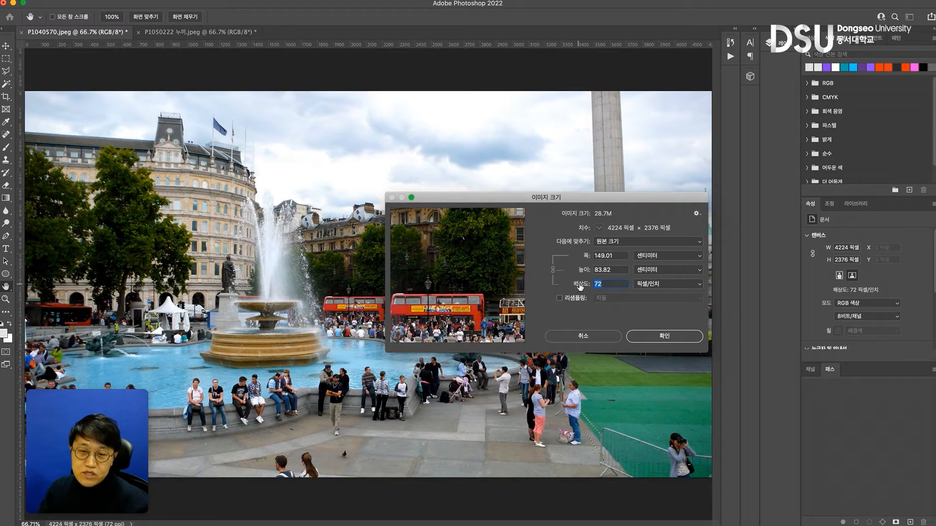
{"action": "type", "text": "150"}
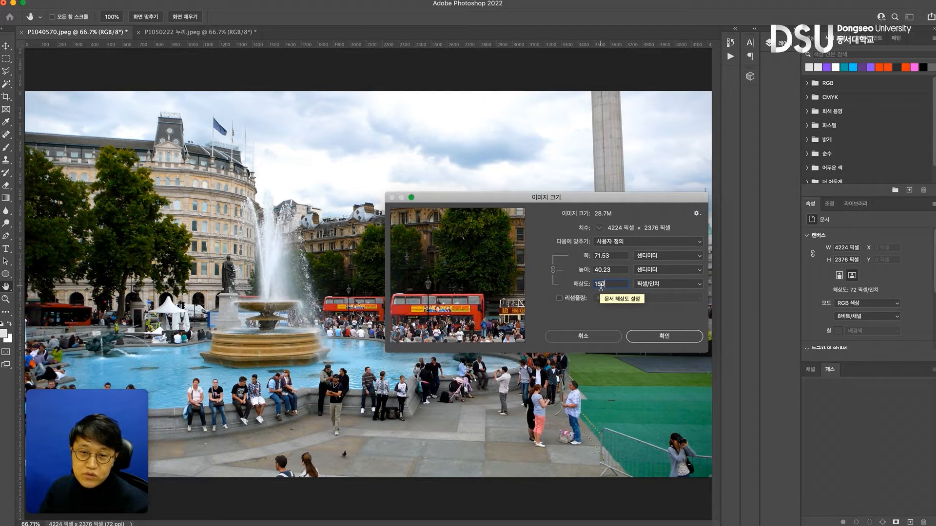
{"action": "type", "text": "300"}
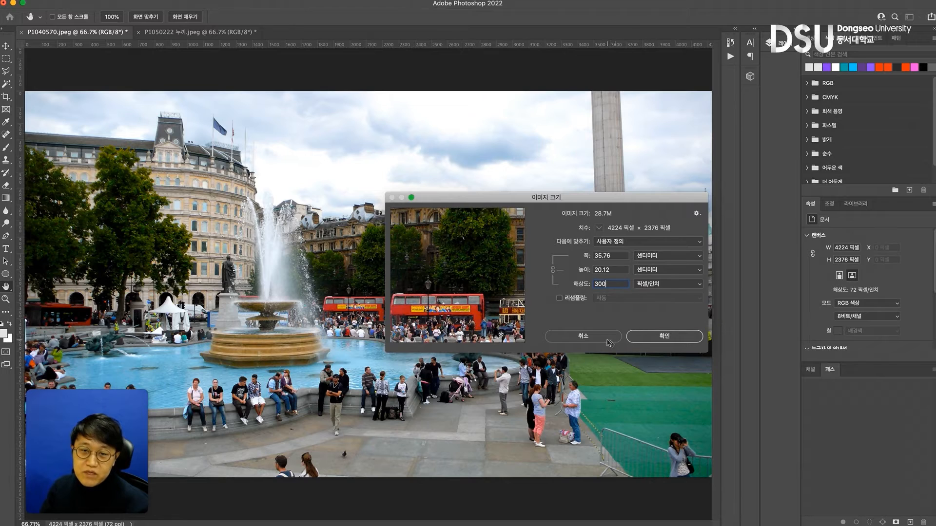
{"action": "left_click", "coordinate": [559, 298]}
{"action": "left_click", "coordinate": [559, 297]}
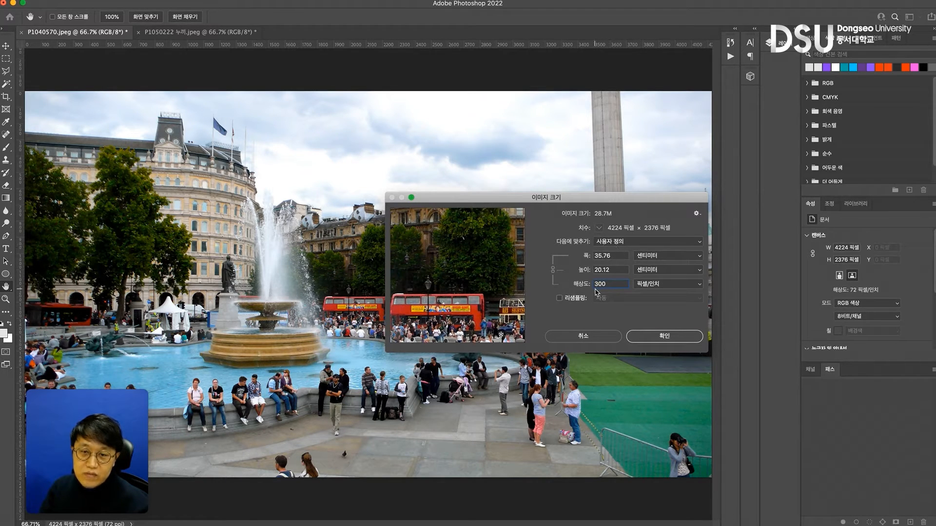
Switch the image's size units to millimetres and set its width to 210 mm
{"action": "left_click", "coordinate": [650, 257]}
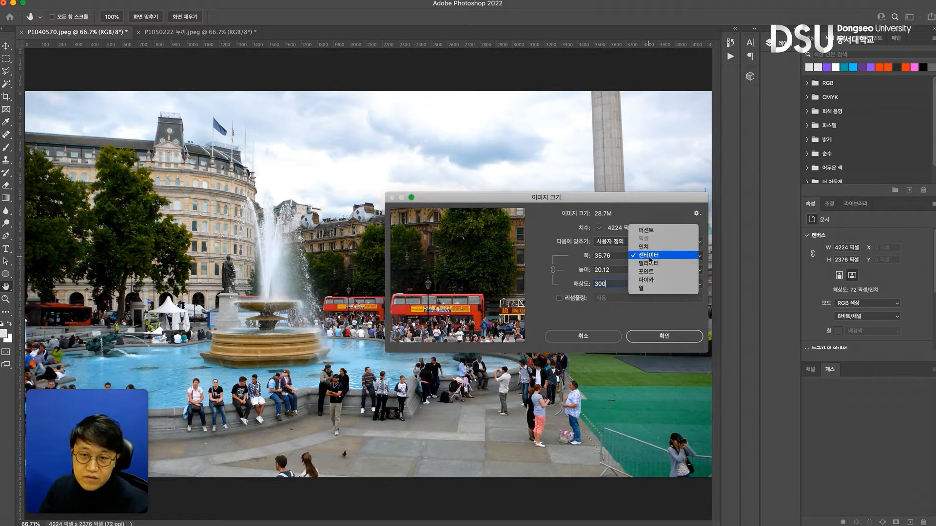
{"action": "left_click", "coordinate": [652, 264]}
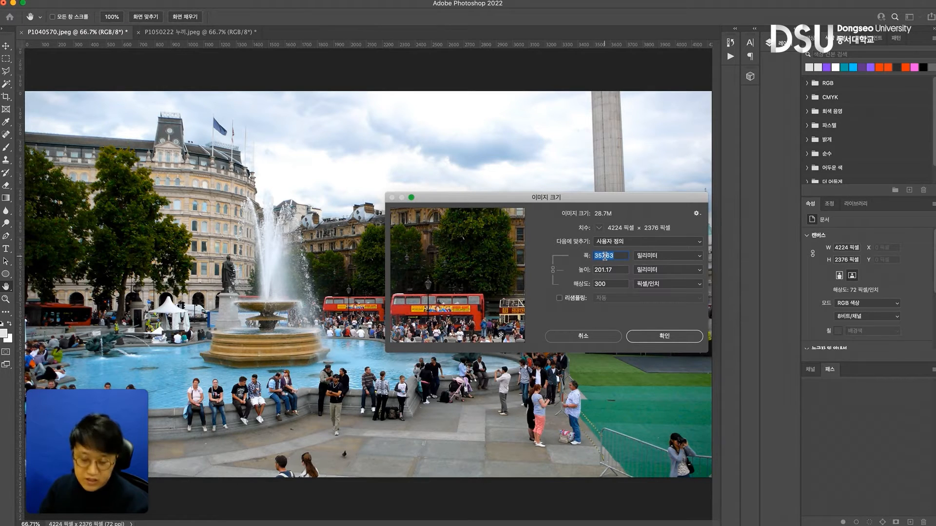
{"action": "type", "text": "210"}
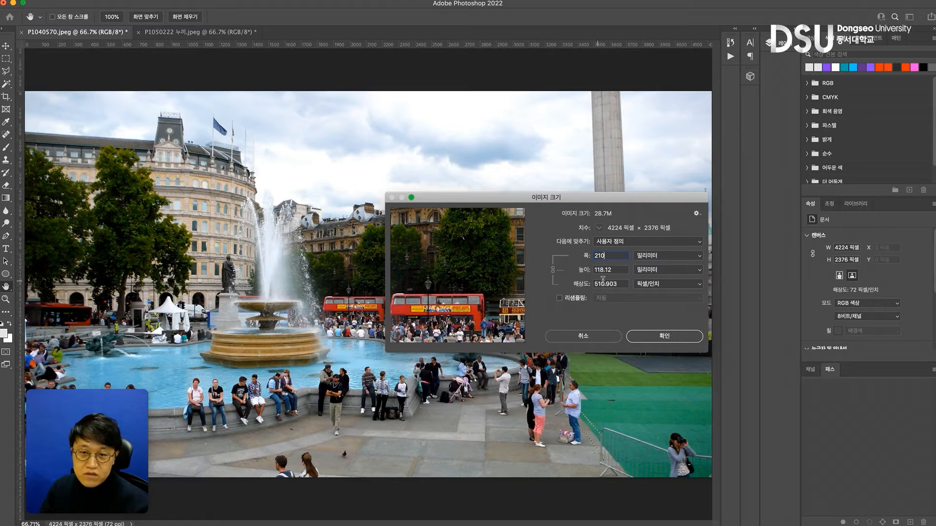
Turn on resampling, set the resolution to 300 pixels/inch and the width to 210 mm, and apply the new image size
{"action": "left_click", "coordinate": [566, 301]}
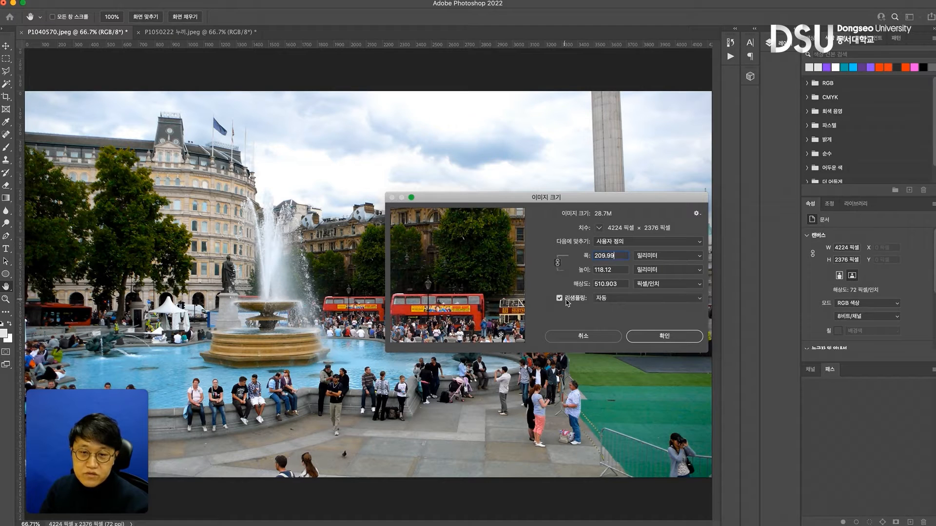
{"action": "left_click_drag", "start_coordinate": [624, 283], "coordinate": [572, 284]}
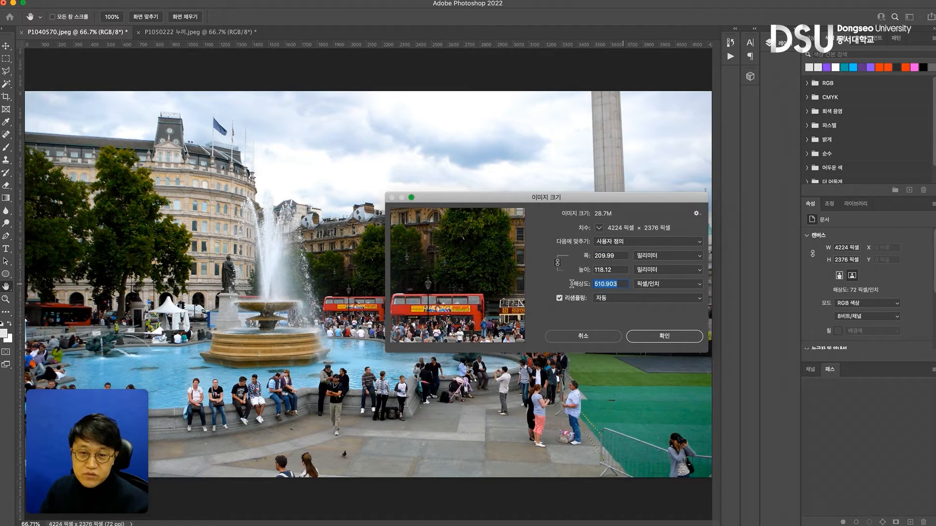
{"action": "type", "text": "300"}
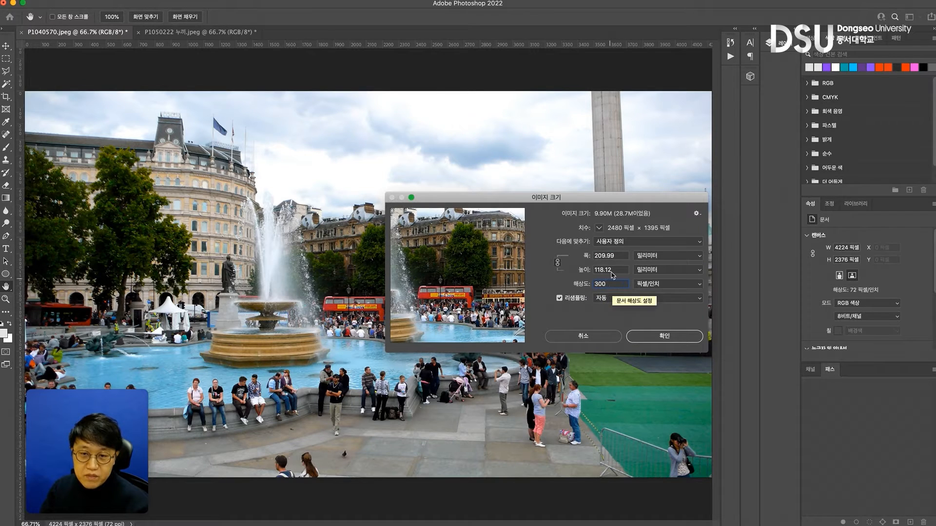
{"action": "left_click_drag", "start_coordinate": [623, 255], "coordinate": [565, 254]}
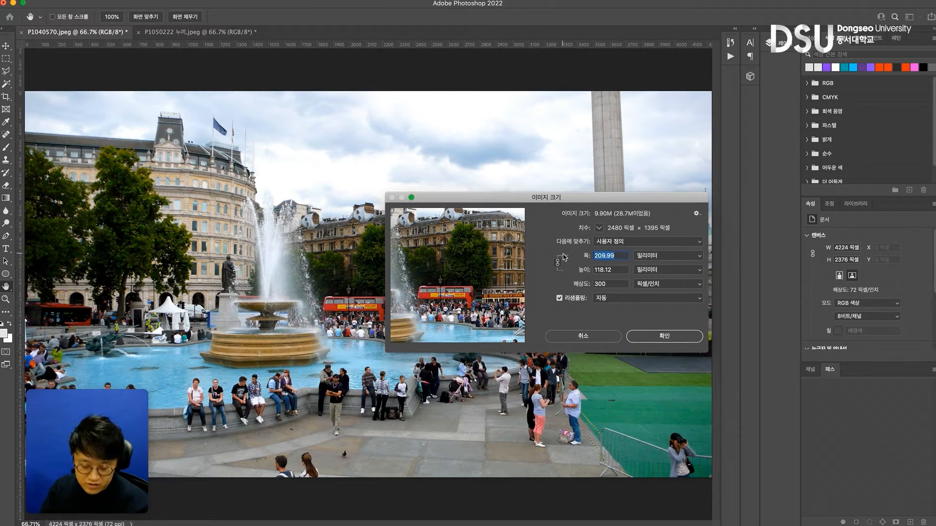
{"action": "type", "text": "210"}
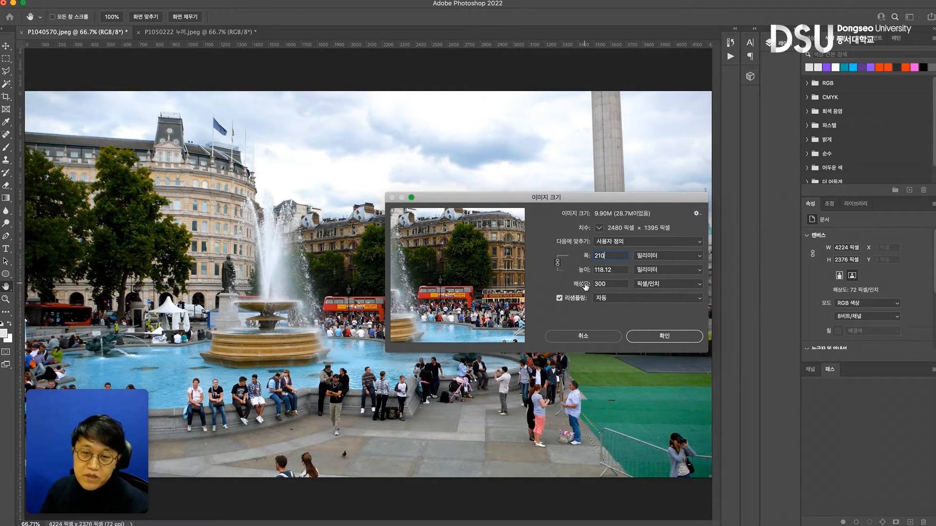
{"action": "left_click", "coordinate": [667, 339]}
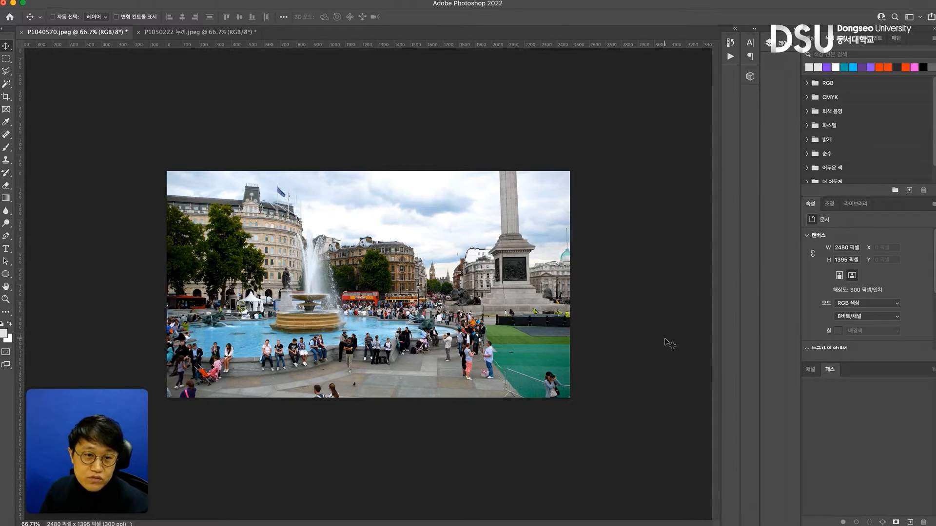
Save the resized photo, switch to InDesign and check the placed photo's content on the page
{"action": "key", "text": "super+s"}
{"action": "left_click", "coordinate": [675, 182]}
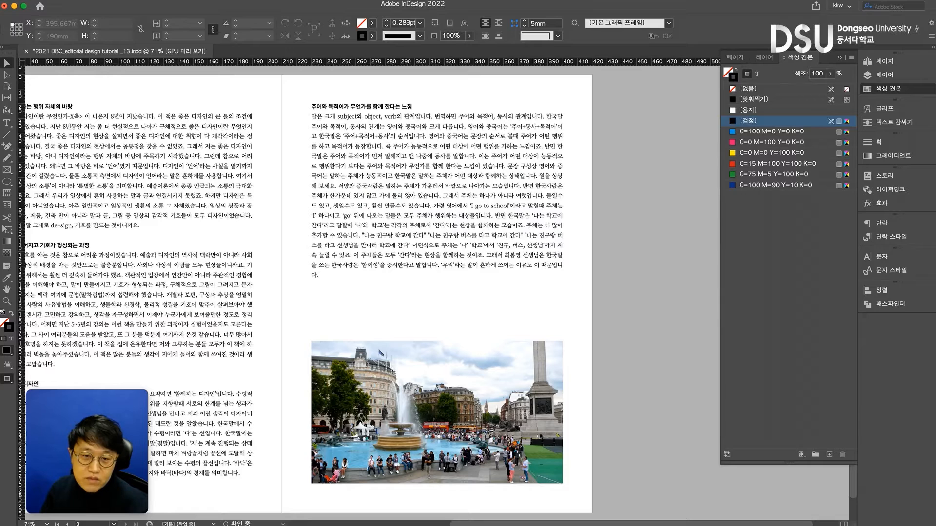
{"action": "left_click", "coordinate": [449, 422]}
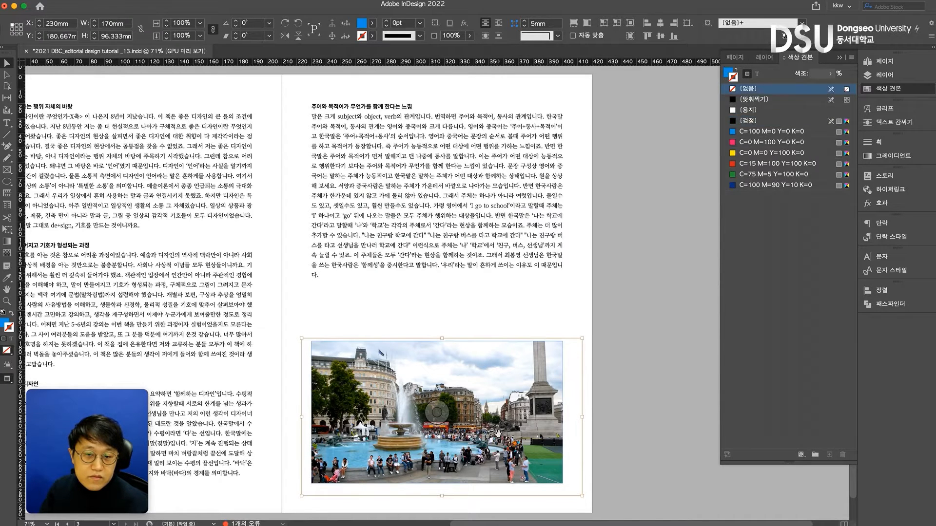
{"action": "left_click", "coordinate": [477, 308]}
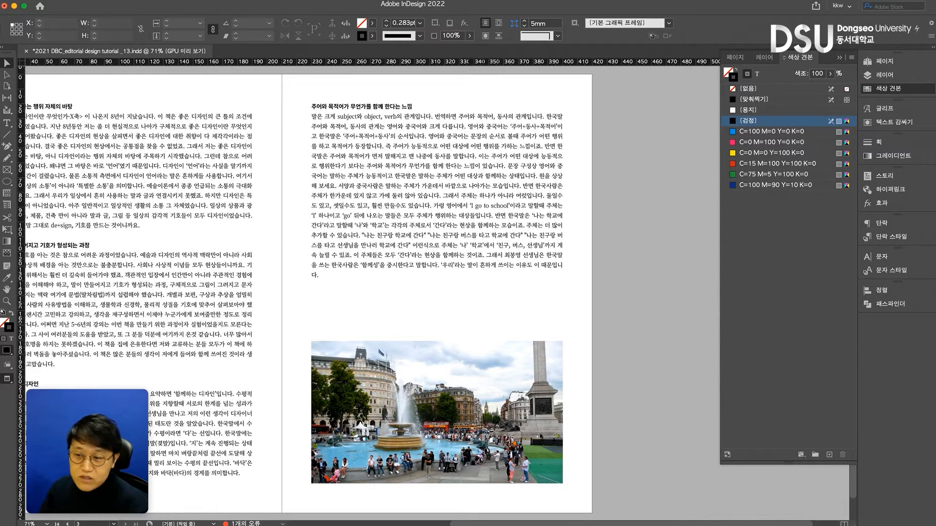
Try replacing the photo in the frame with P1040570.jpeg from the Finder folder, and check the content's scale
{"action": "key", "text": "super+Tab"}
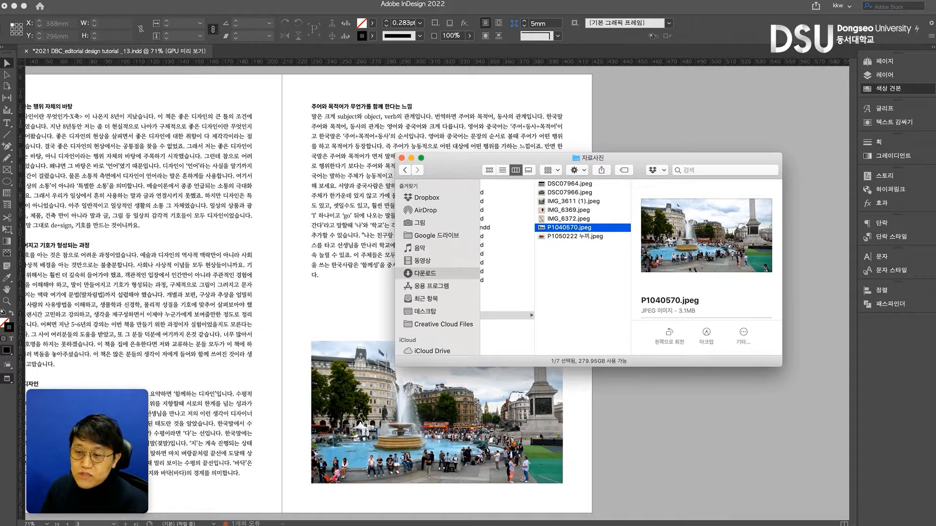
{"action": "key", "text": "super+Tab"}
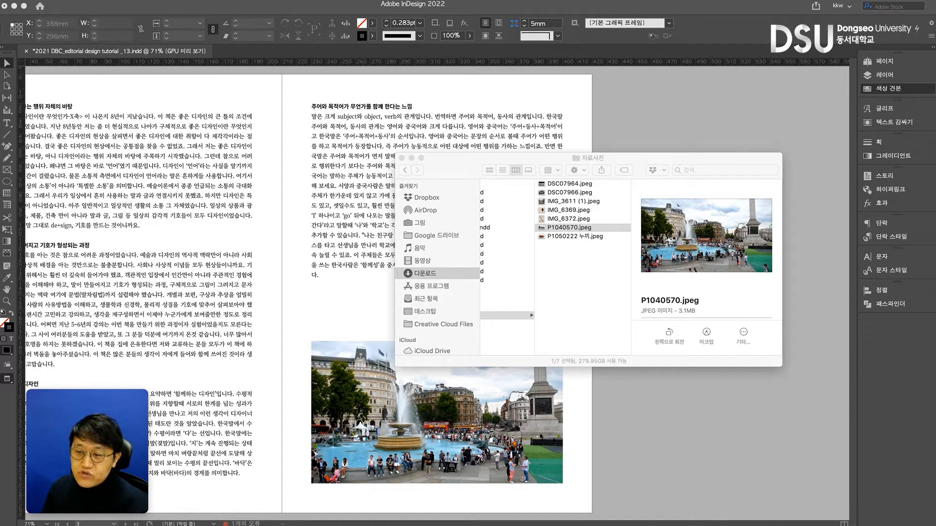
{"action": "left_click_drag", "start_coordinate": [557, 229], "coordinate": [497, 405]}
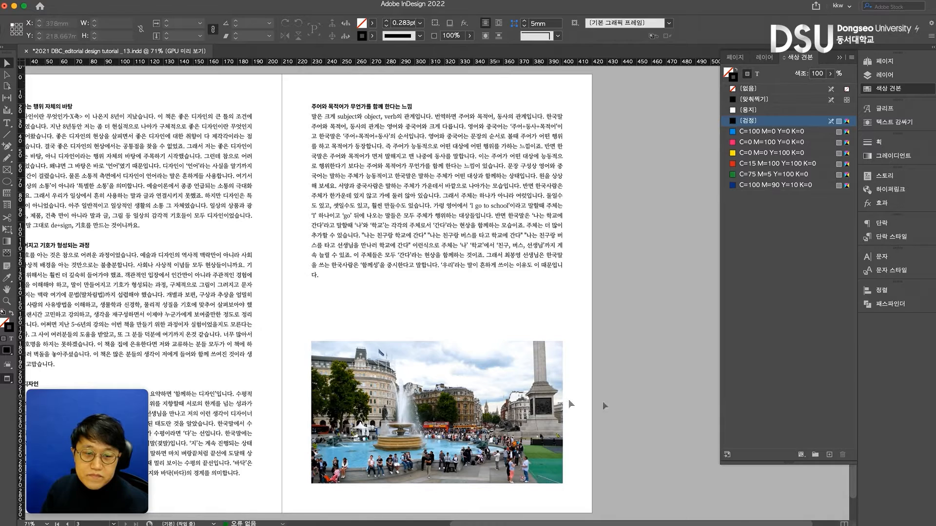
{"action": "left_click", "coordinate": [487, 414]}
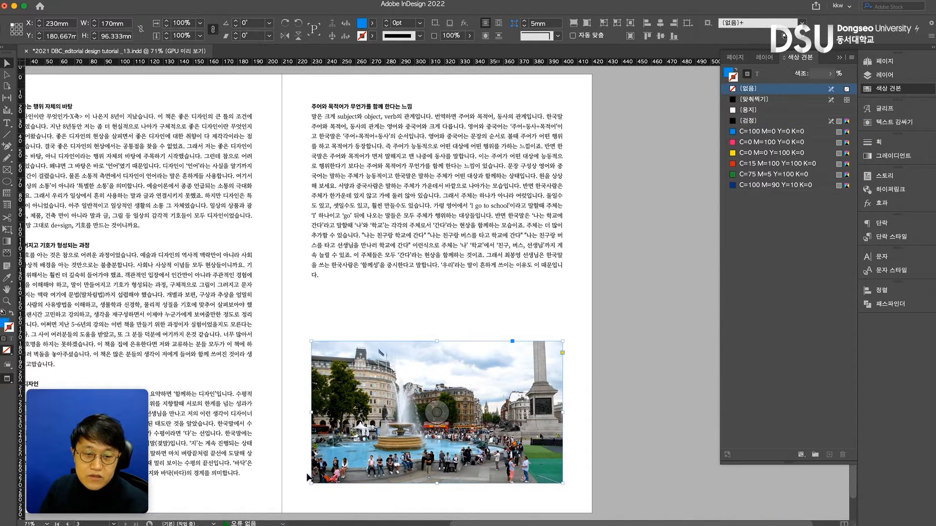
{"action": "double_click", "coordinate": [473, 399]}
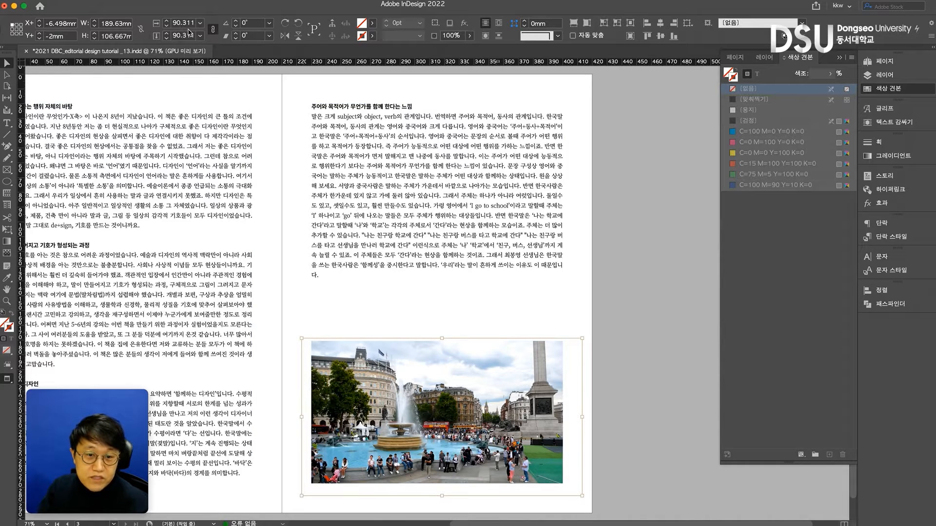
{"action": "left_click", "coordinate": [400, 323]}
{"action": "left_click", "coordinate": [389, 322]}
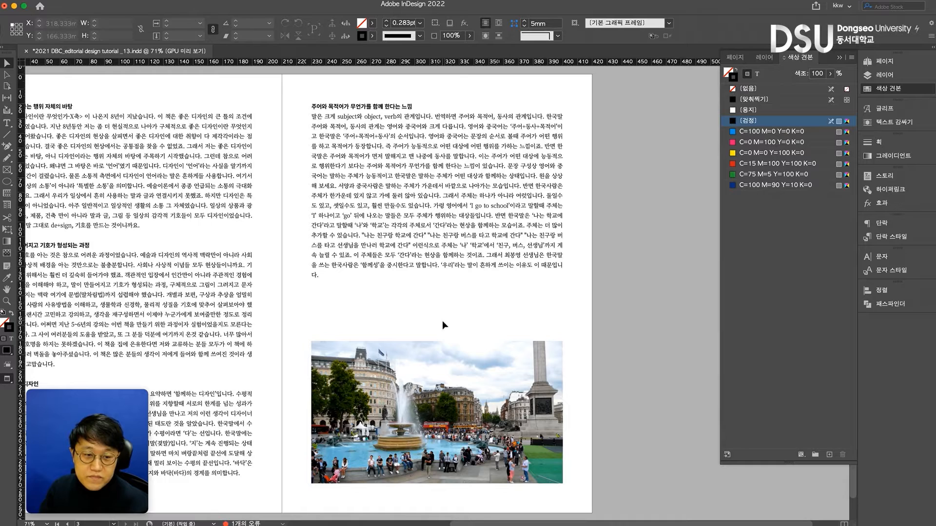
Check the photo content's scale, select its frame and show the document's links list beside the page
{"action": "left_click", "coordinate": [466, 376]}
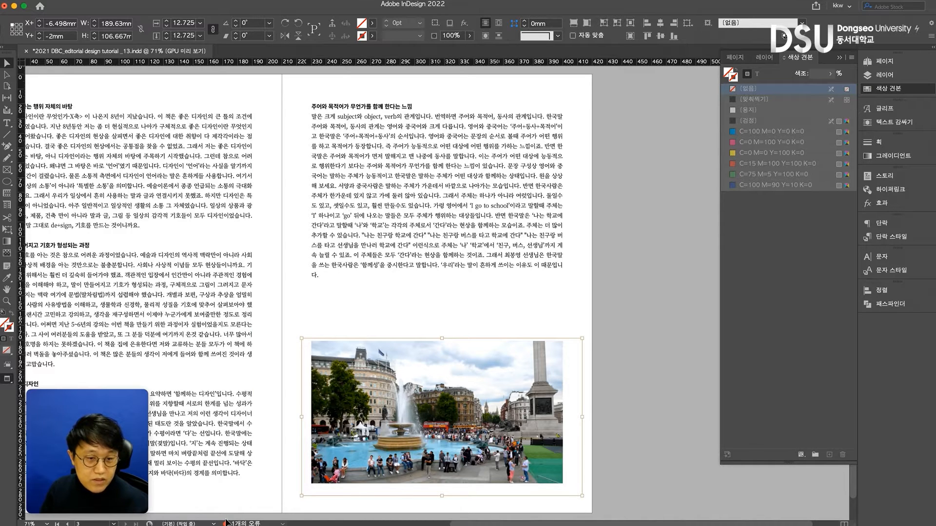
{"action": "key", "text": "Escape"}
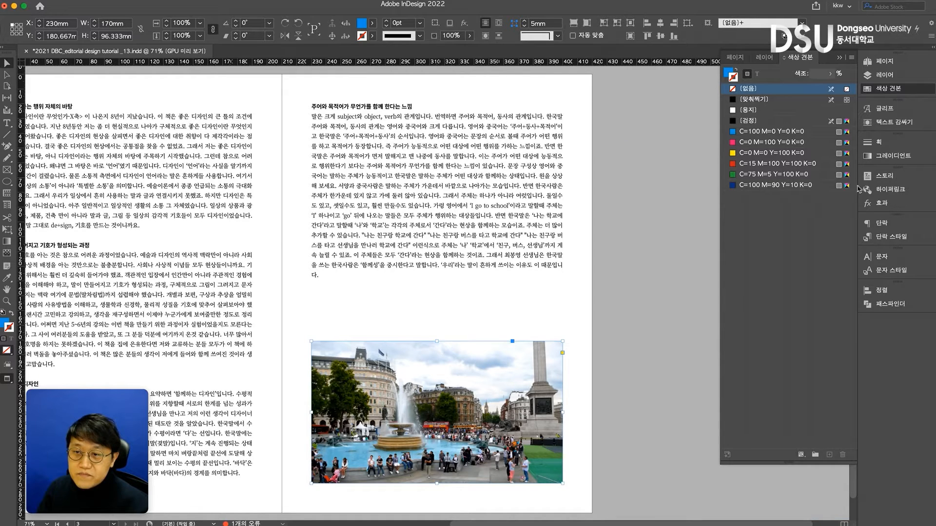
{"action": "left_click", "coordinate": [218, 0]}
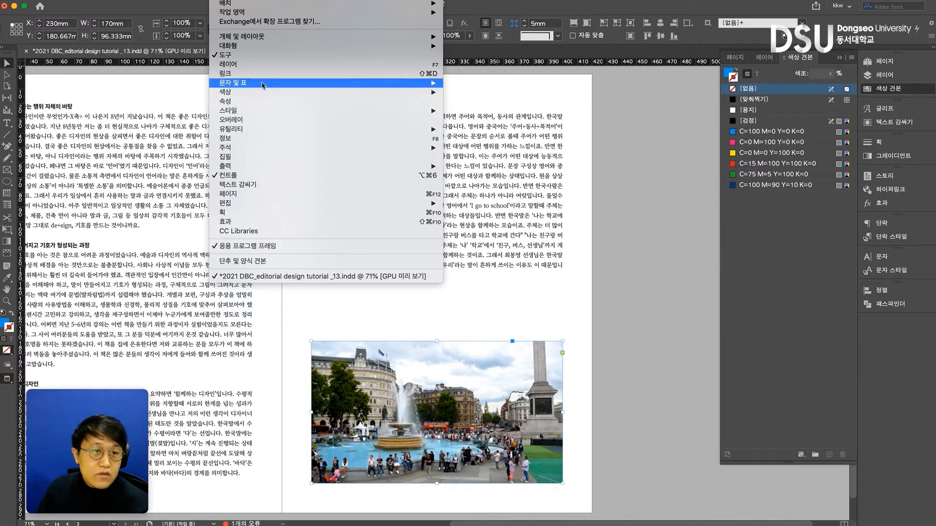
{"action": "mouse_move", "coordinate": [248, 112]}
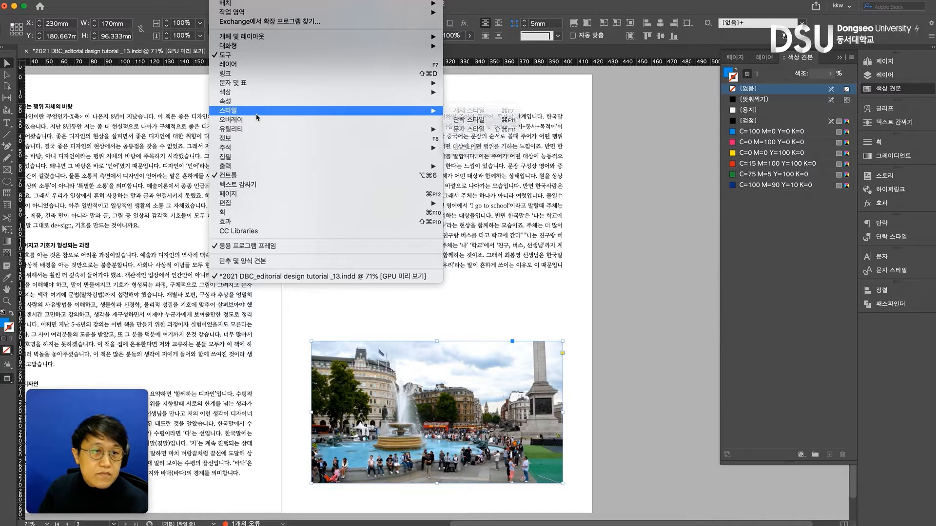
{"action": "key", "text": "Escape"}
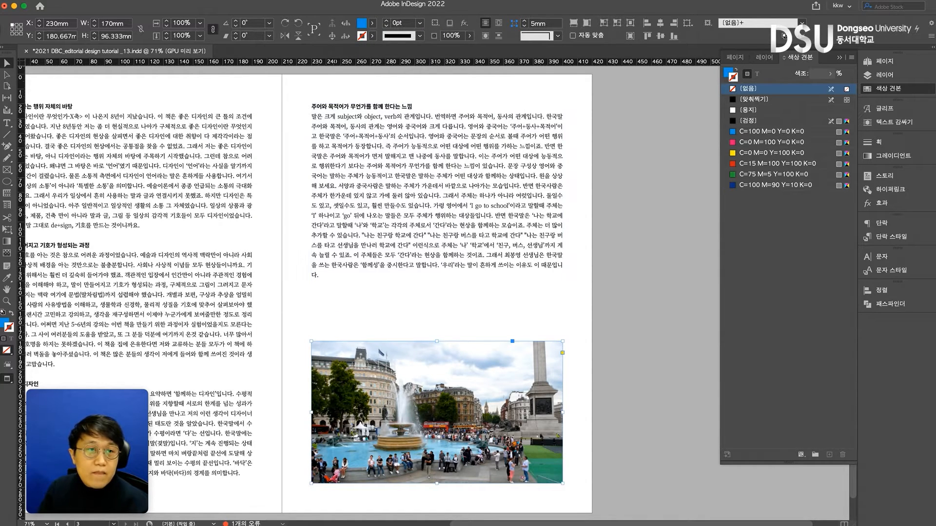
{"action": "left_click", "coordinate": [217, 5]}
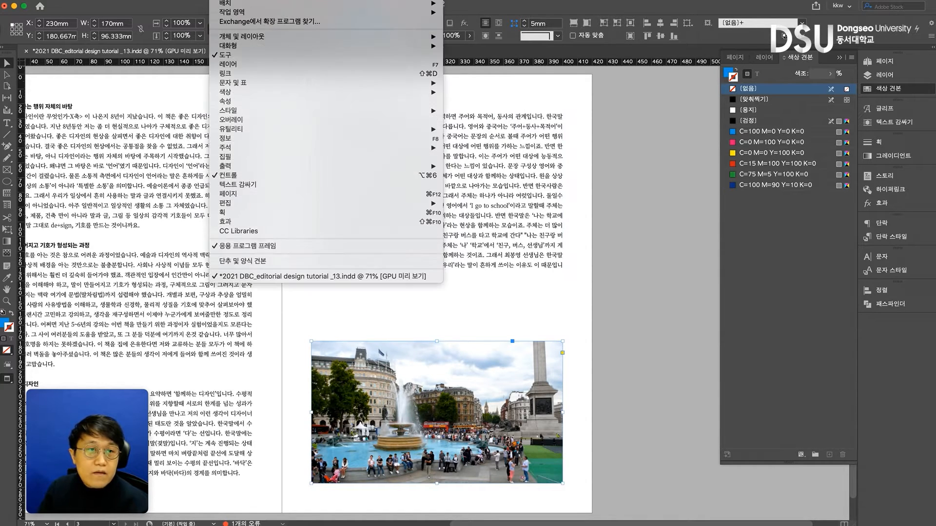
{"action": "left_click", "coordinate": [237, 73]}
{"action": "left_click_drag", "start_coordinate": [604, 255], "coordinate": [650, 216]}
{"action": "key", "text": "super+Tab"}
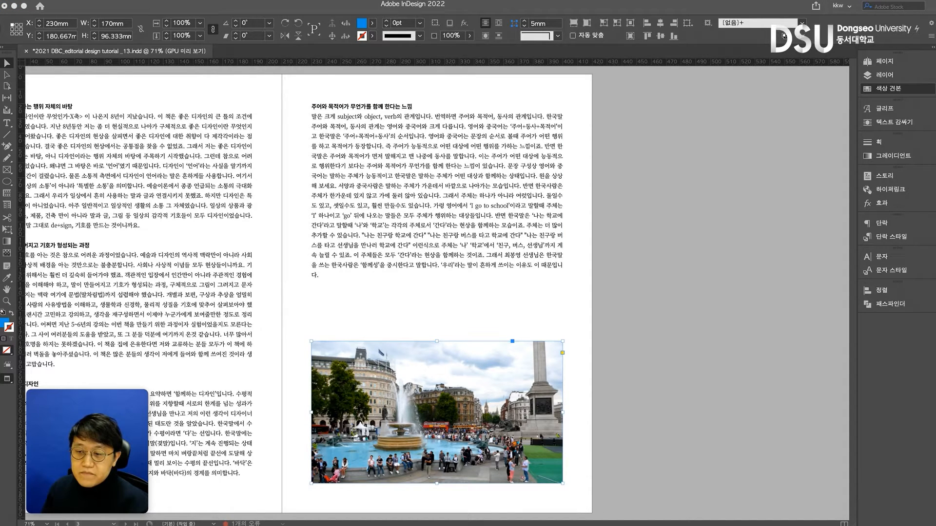
{"action": "left_click", "coordinate": [910, 436]}
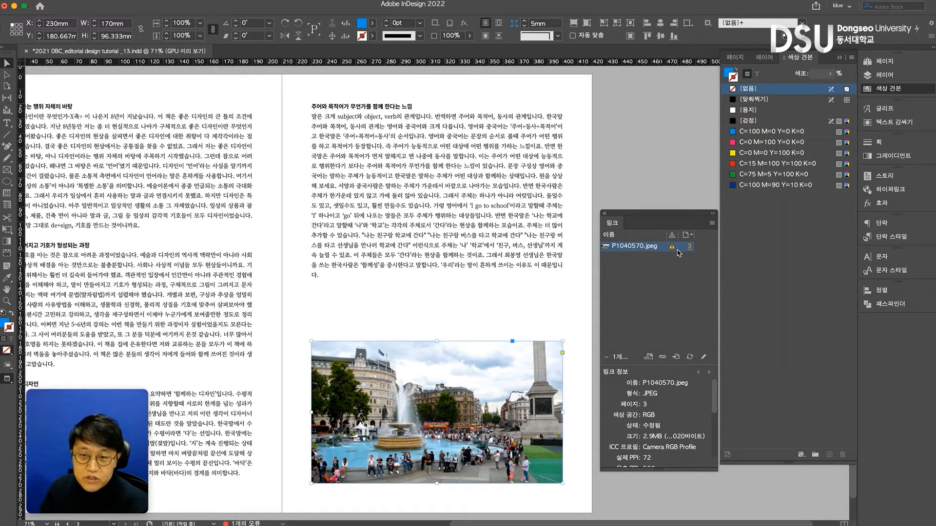
Update the modified link for P1040570.jpeg and check the photo content's scale inside the frame
{"action": "mouse_move", "coordinate": [673, 248]}
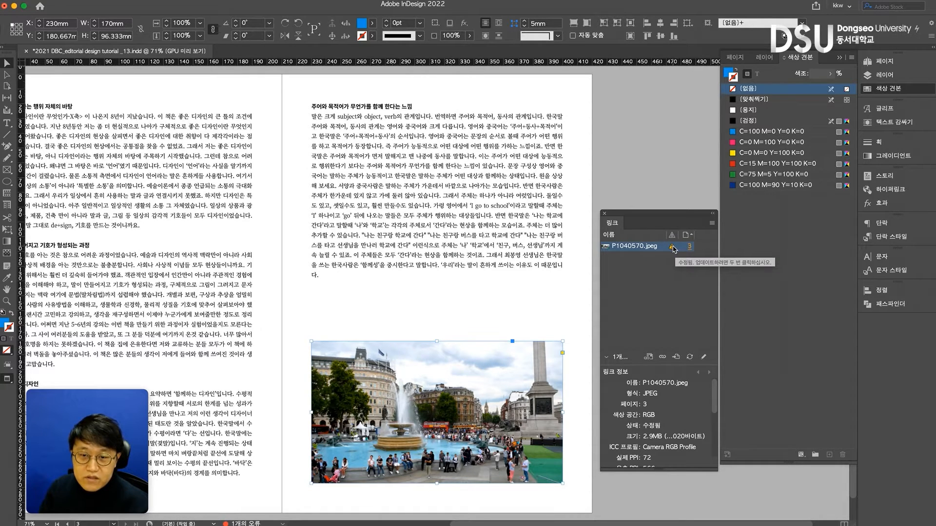
{"action": "left_click", "coordinate": [690, 358]}
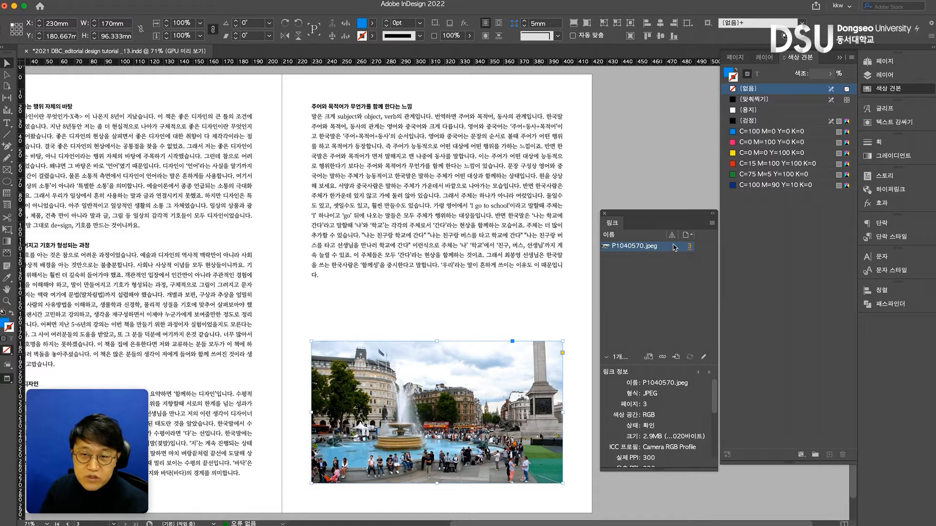
{"action": "left_click", "coordinate": [305, 330]}
{"action": "left_click", "coordinate": [437, 412]}
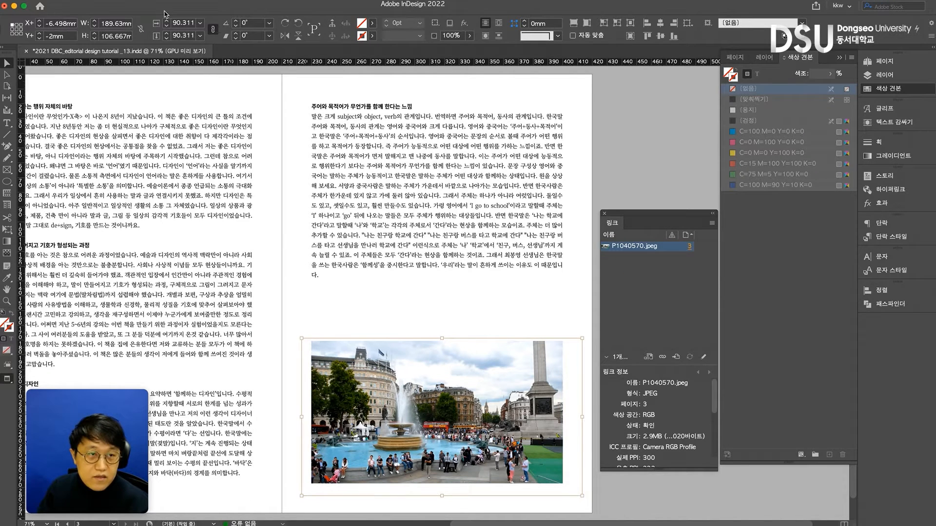
Scale the fountain photo's content to 91% inside its frame and save the document
{"action": "left_click", "coordinate": [185, 26]}
{"action": "type", "text": "91"}
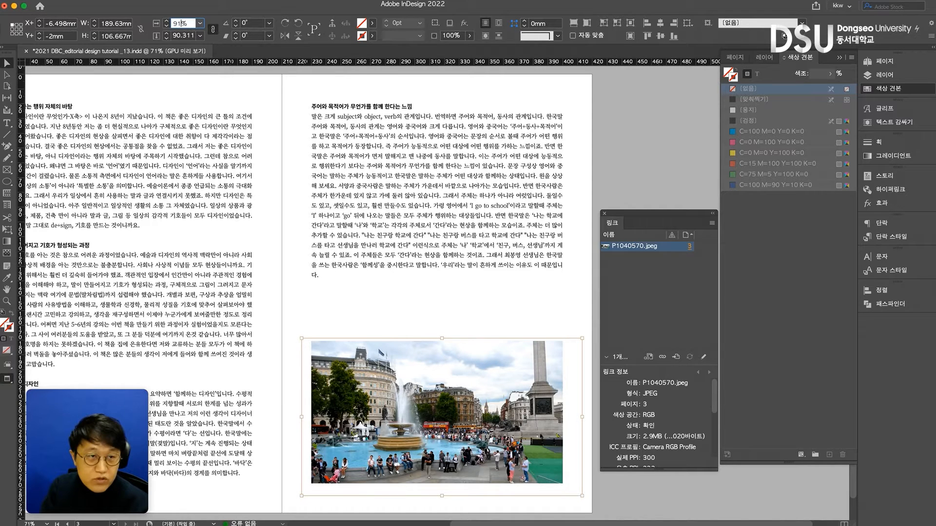
{"action": "key", "text": "Tab"}
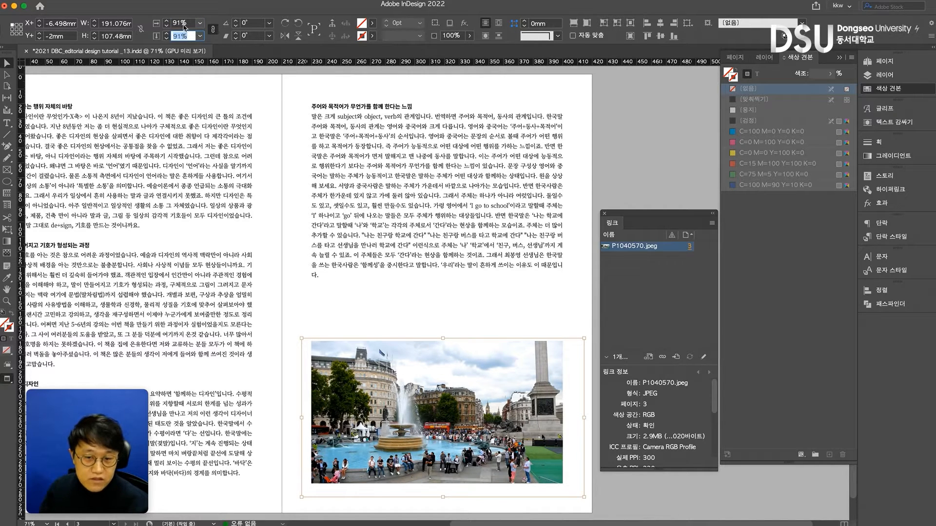
{"action": "left_click", "coordinate": [406, 297]}
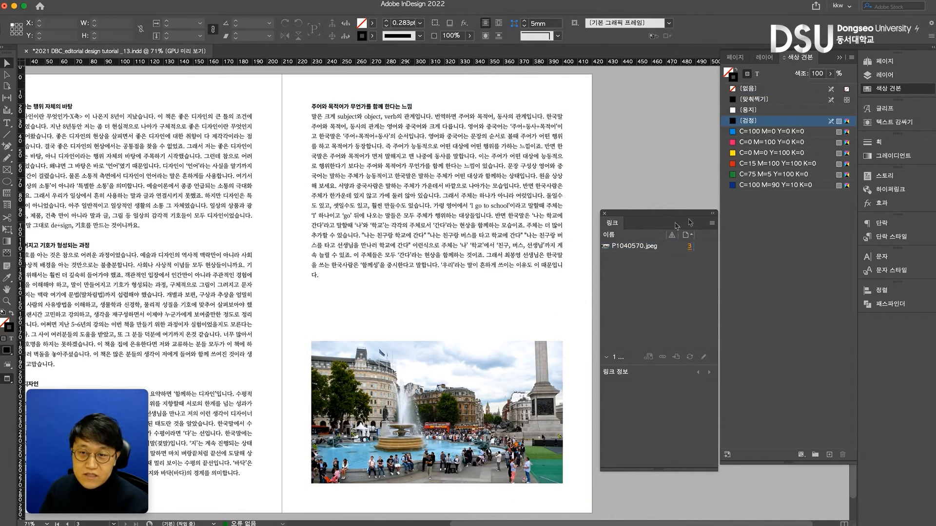
{"action": "left_click_drag", "start_coordinate": [702, 217], "coordinate": [704, 213]}
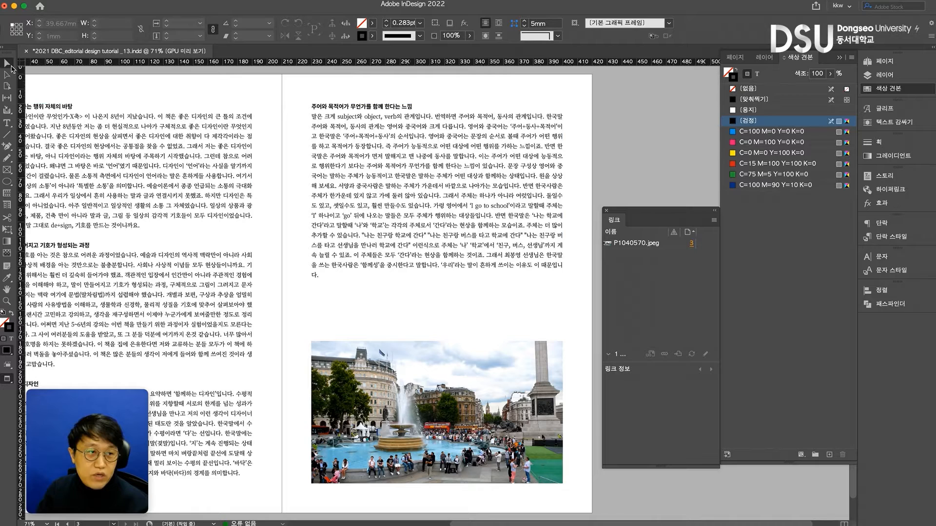
{"action": "key", "text": "super+s"}
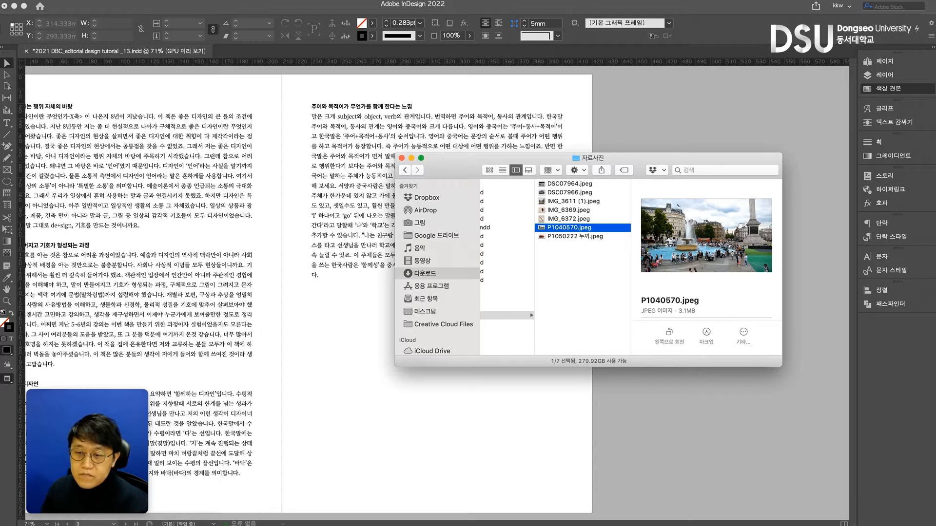
Choose P1050222 누끼.jpeg in the Finder photo folder and place it on the right page below the text
{"action": "key", "text": "super+Tab"}
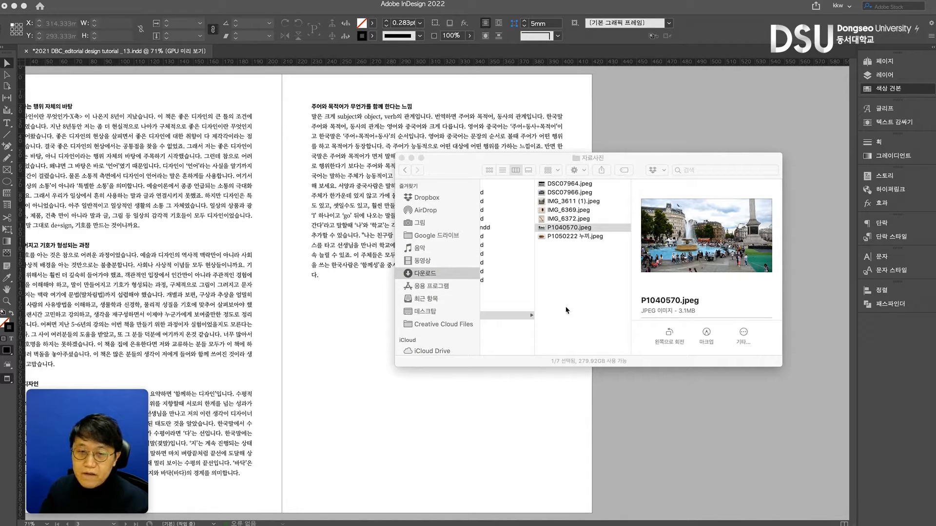
{"action": "left_click", "coordinate": [559, 241]}
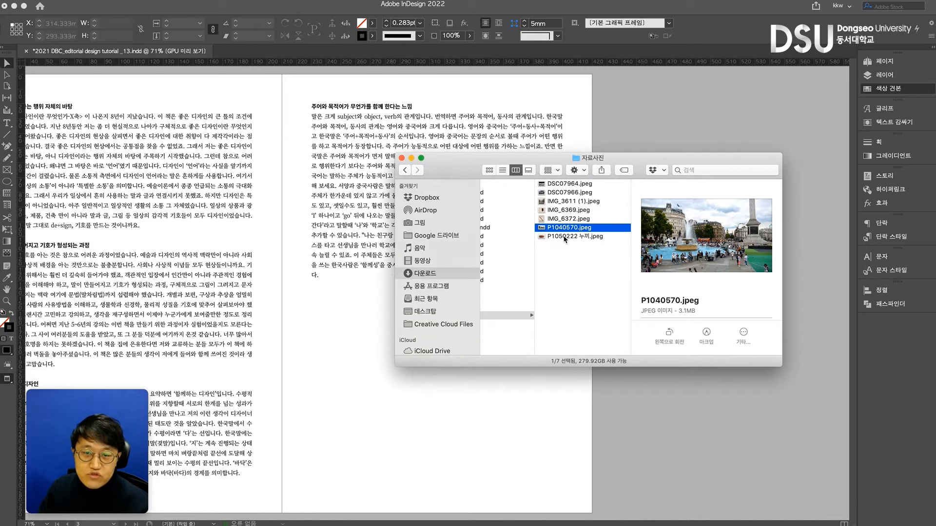
{"action": "left_click", "coordinate": [560, 237]}
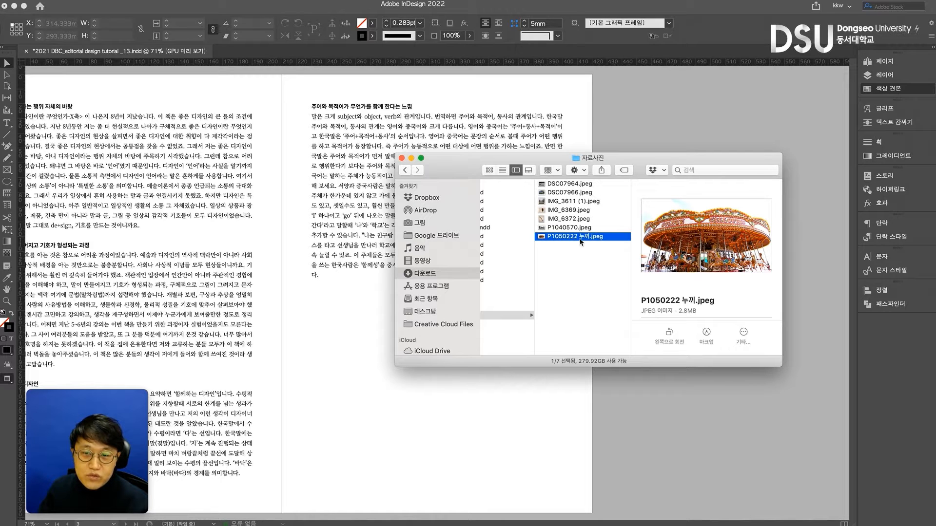
{"action": "left_click_drag", "start_coordinate": [568, 239], "coordinate": [356, 289]}
{"action": "left_click", "coordinate": [316, 332]}
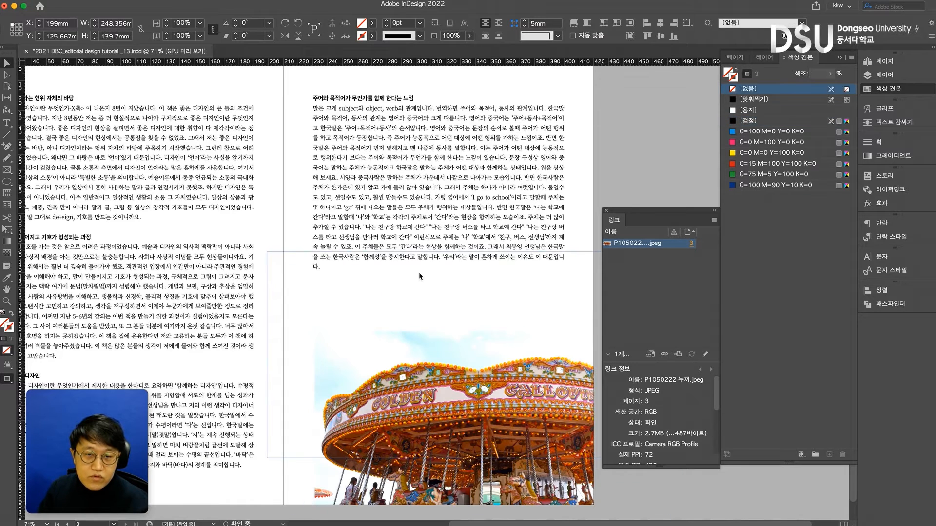
Resize the carousel photo to about 265 × 149 mm and position it along the foot of the spread, extending across the spine
{"action": "left_click_drag", "start_coordinate": [450, 253], "coordinate": [451, 293]}
{"action": "key", "text": "w"}
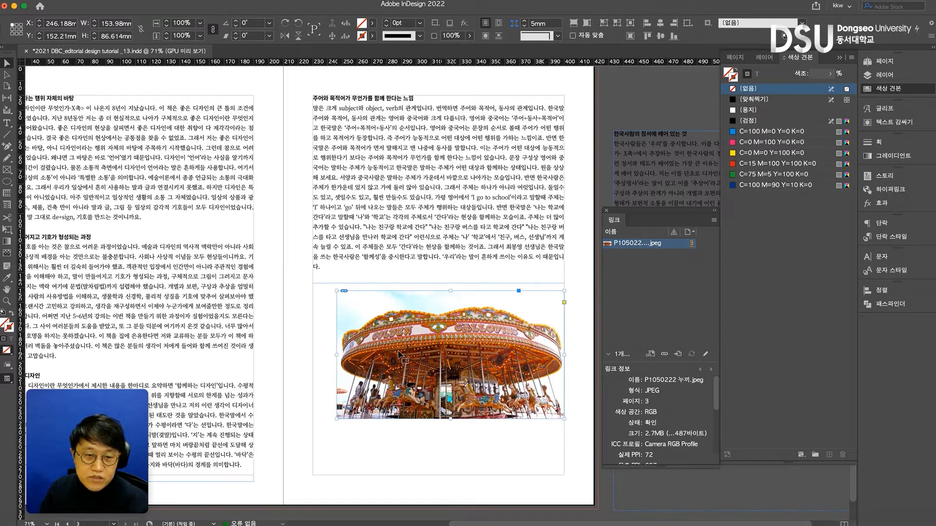
{"action": "left_click_drag", "start_coordinate": [338, 357], "coordinate": [313, 351]}
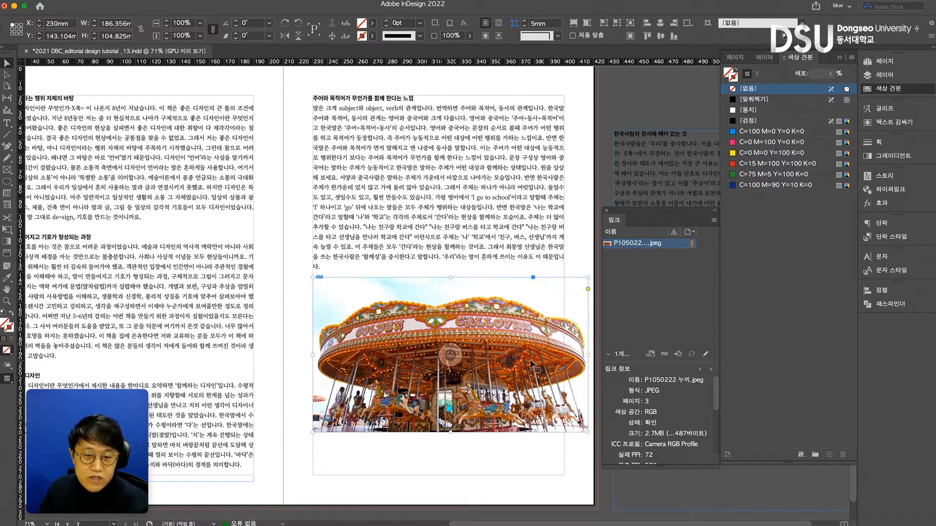
{"action": "left_click_drag", "start_coordinate": [537, 437], "coordinate": [541, 437]}
{"action": "left_click_drag", "start_coordinate": [317, 353], "coordinate": [264, 337]}
{"action": "left_click_drag", "start_coordinate": [506, 415], "coordinate": [437, 375]}
{"action": "scroll", "coordinate": [437, 374], "scroll_direction": "left", "scroll_amount": 6}
{"action": "left_click", "coordinate": [375, 291]}
{"action": "left_click_drag", "start_coordinate": [378, 292], "coordinate": [334, 292]}
Shorten the right page's text frame to 114 mm high and nudge the carousel photo slightly toward the left page
{"action": "left_click", "coordinate": [521, 252]}
{"action": "left_click_drag", "start_coordinate": [564, 288], "coordinate": [564, 267]}
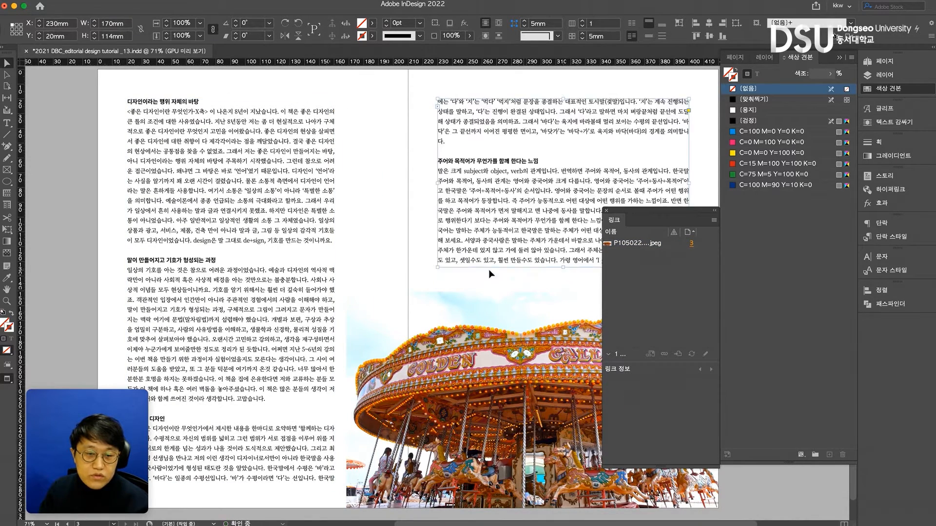
{"action": "left_click_drag", "start_coordinate": [388, 269], "coordinate": [318, 254]}
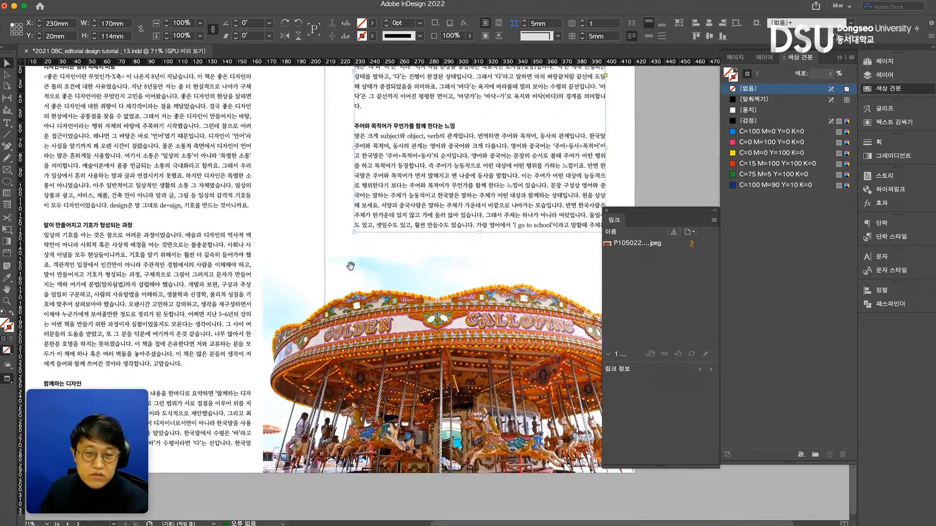
{"action": "left_click_drag", "start_coordinate": [469, 263], "coordinate": [412, 251]}
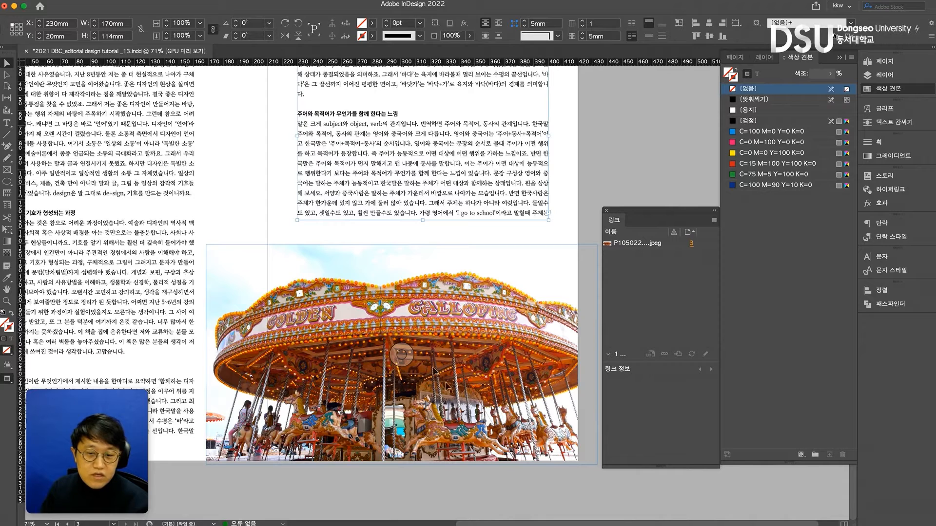
{"action": "left_click_drag", "start_coordinate": [549, 460], "coordinate": [546, 460]}
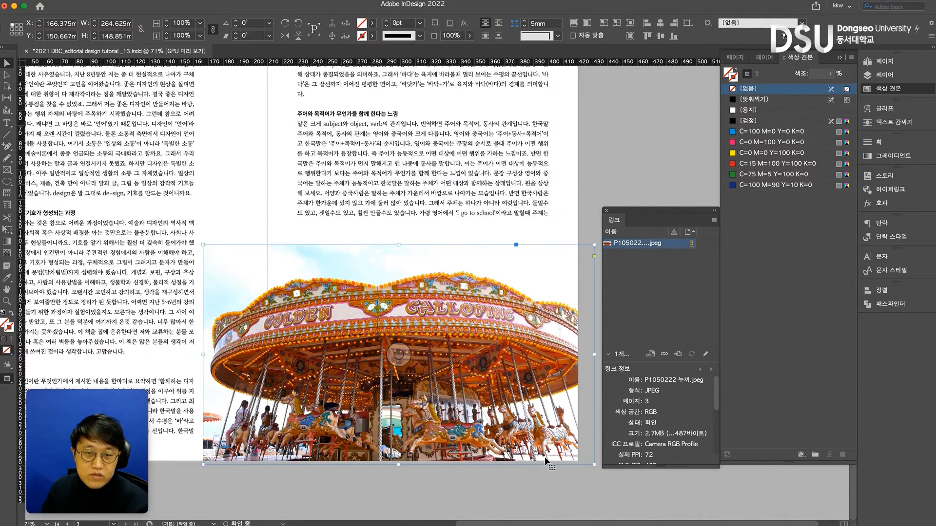
{"action": "left_click", "coordinate": [509, 482]}
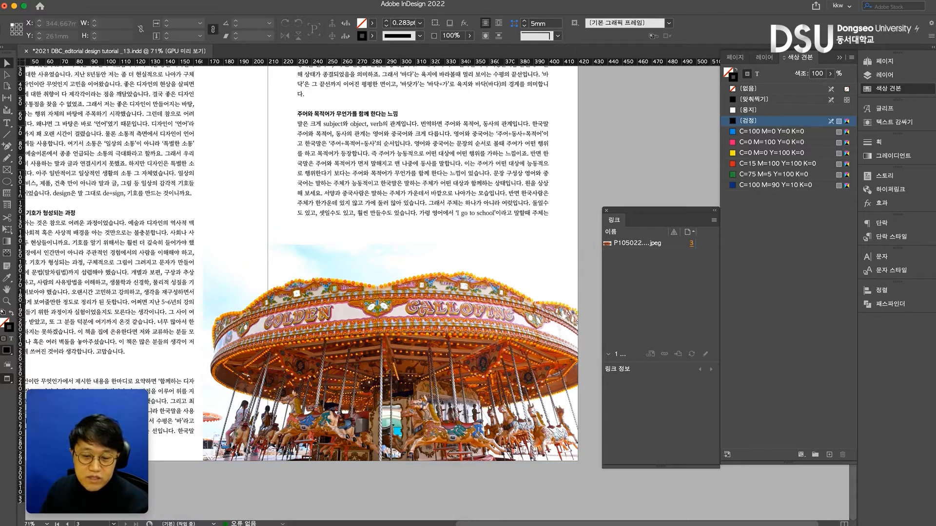
Switch to Photoshop and set the resolution of P1050222 누끼.jpeg to 300 pixels per inch with resampling off
{"action": "key", "text": "super+Tab"}
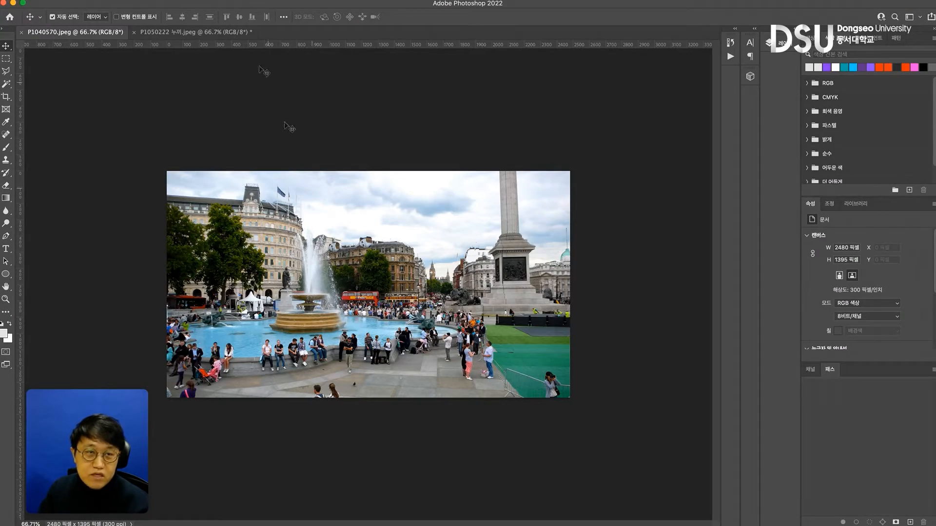
{"action": "left_click", "coordinate": [192, 33]}
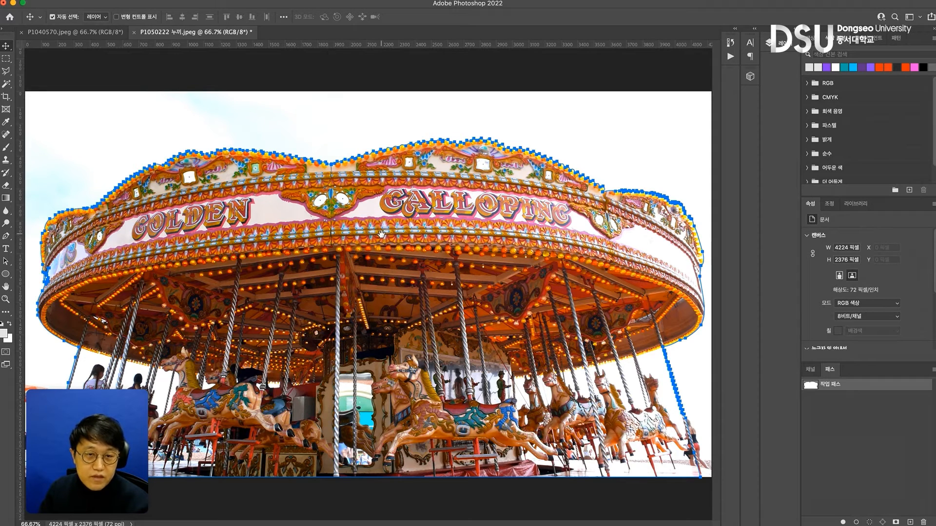
{"action": "key", "text": "super+alt+i"}
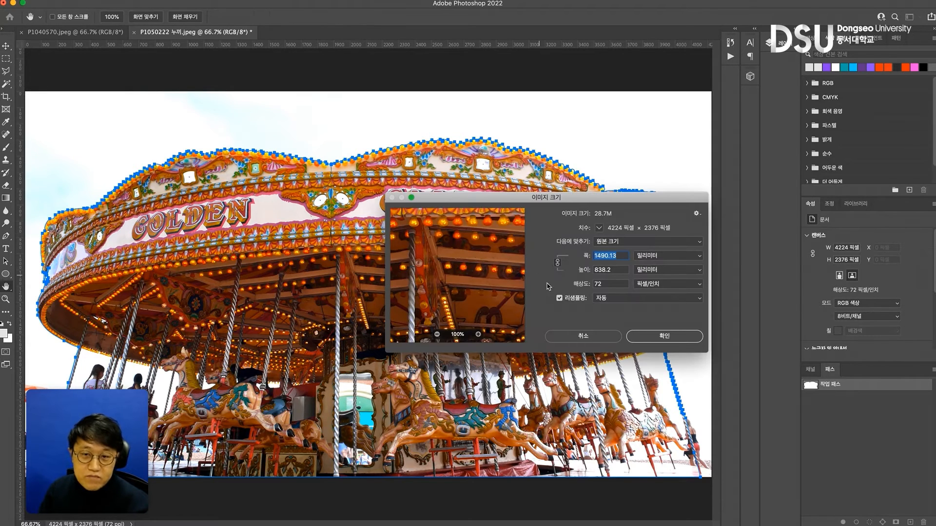
{"action": "left_click", "coordinate": [559, 298]}
{"action": "double_click", "coordinate": [591, 285]}
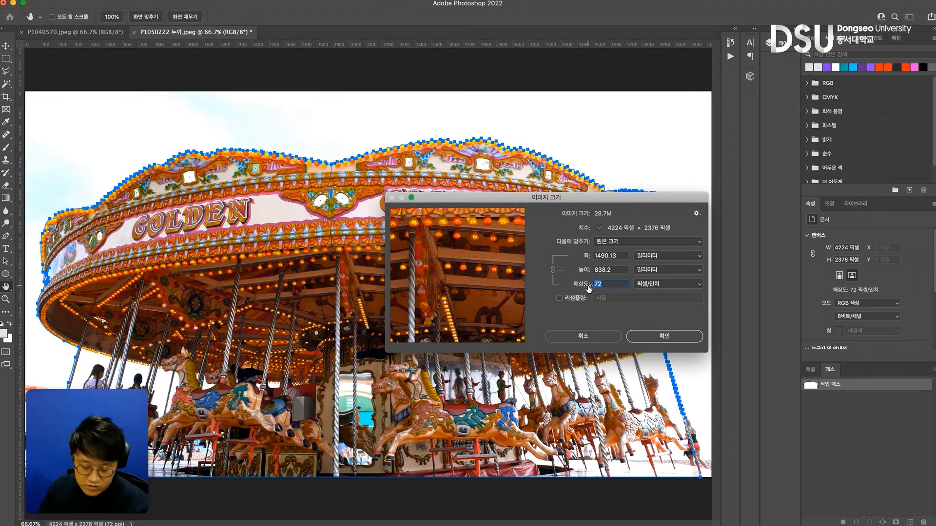
{"action": "type", "text": "300"}
Turn resampling back on and resize the carousel image to 210 mm wide
{"action": "left_click", "coordinate": [559, 298]}
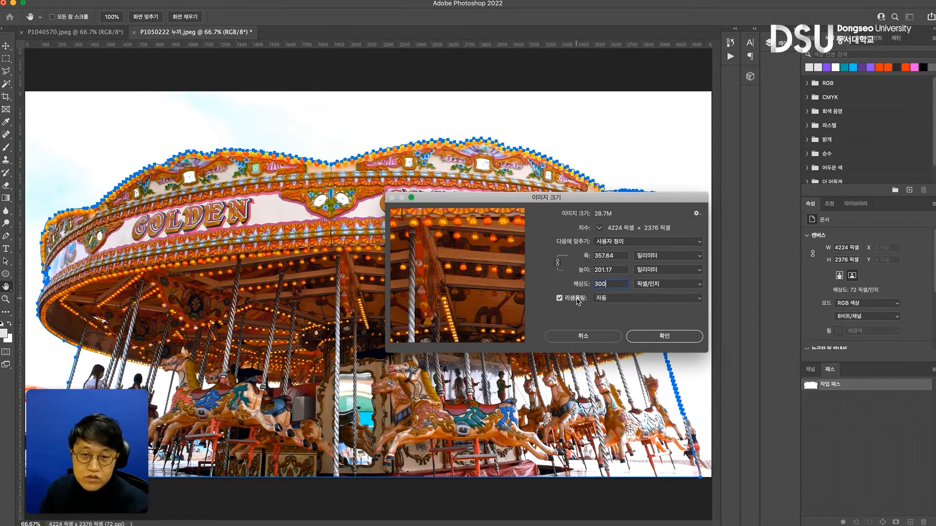
{"action": "double_click", "coordinate": [607, 256]}
{"action": "type", "text": "210"}
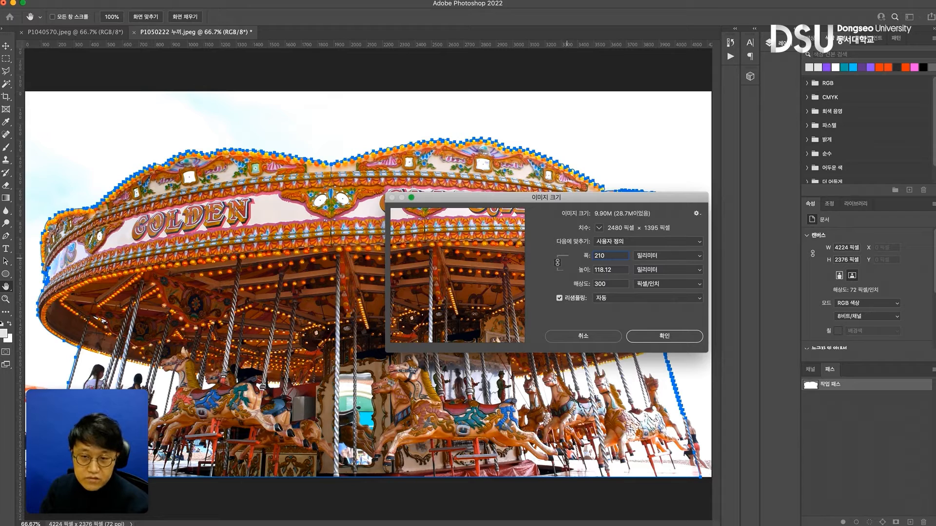
{"action": "key", "text": "Return"}
{"action": "key", "text": "super+plus"}
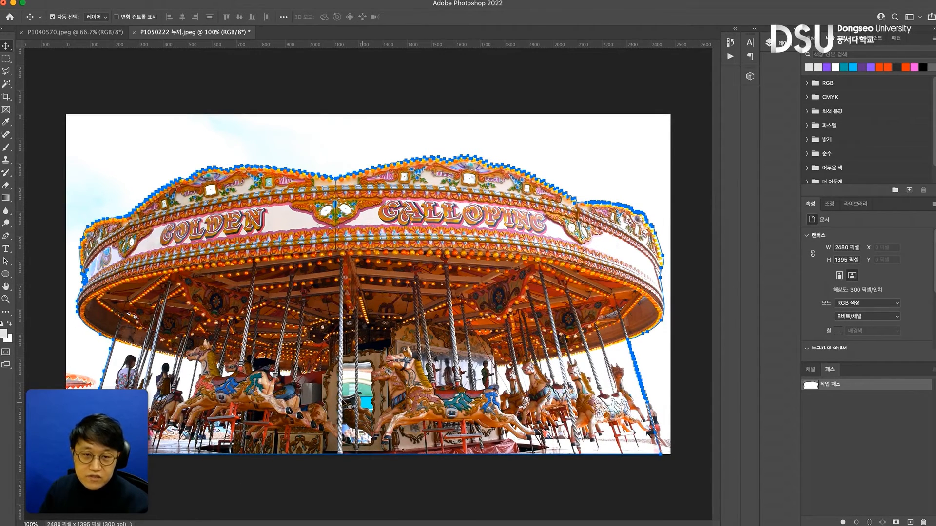
Save the carousel's work path as 패스 1 and assign it as the image's clipping path
{"action": "double_click", "coordinate": [867, 386]}
{"action": "left_click", "coordinate": [680, 324]}
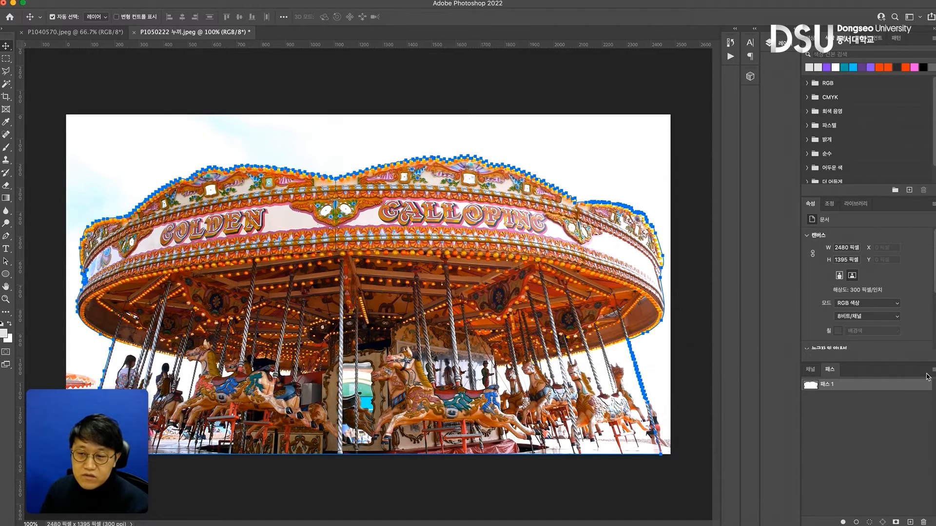
{"action": "left_click_drag", "start_coordinate": [830, 369], "coordinate": [732, 226]}
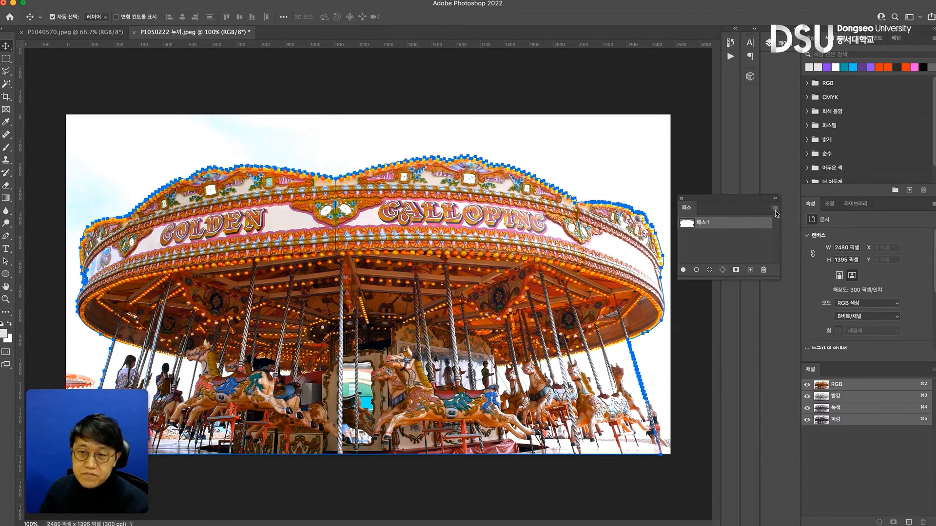
{"action": "left_click", "coordinate": [775, 209]}
{"action": "left_click", "coordinate": [812, 299]}
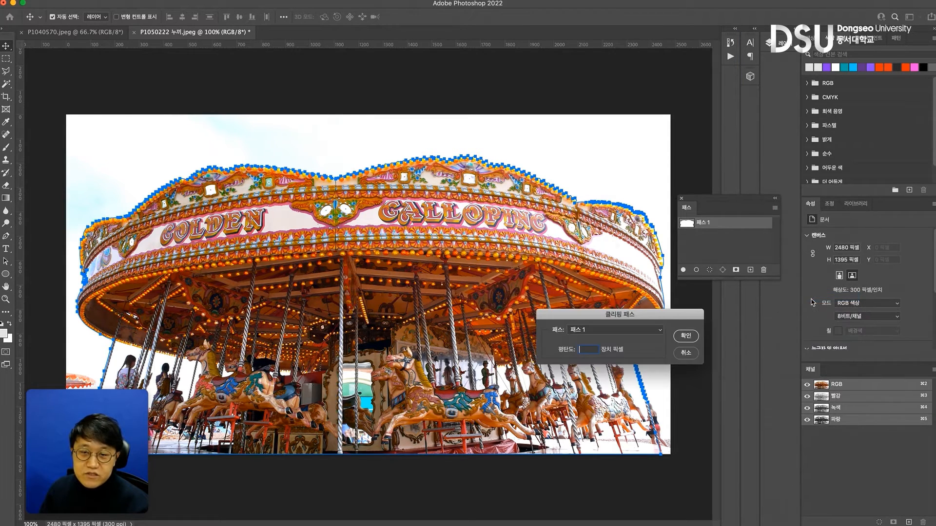
{"action": "left_click", "coordinate": [687, 337]}
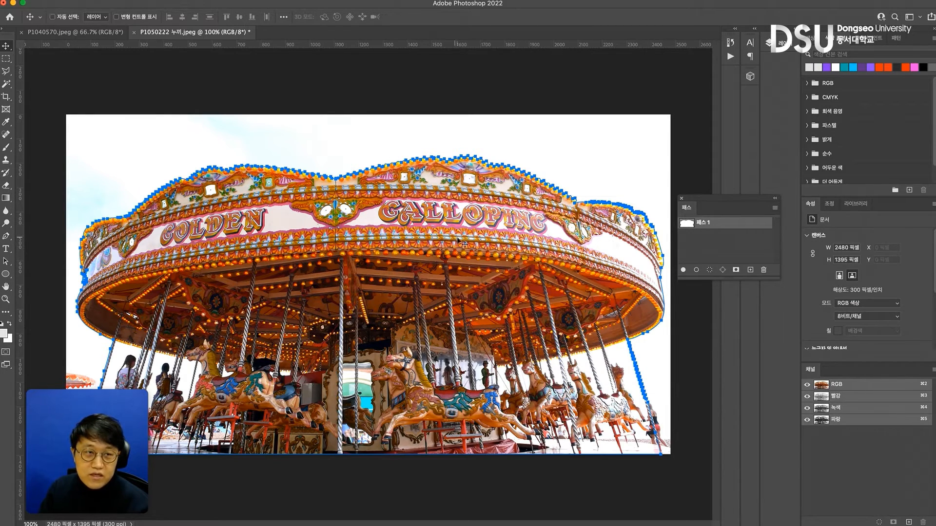
Save the carousel image, switch to InDesign and update the photo's modified link
{"action": "key", "text": "super+s"}
{"action": "left_click", "coordinate": [677, 183]}
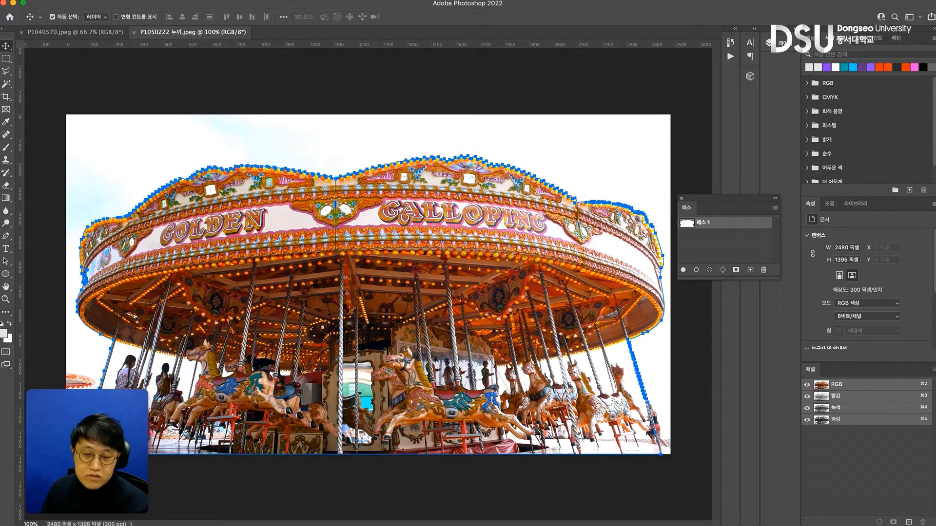
{"action": "key", "text": "super+Tab"}
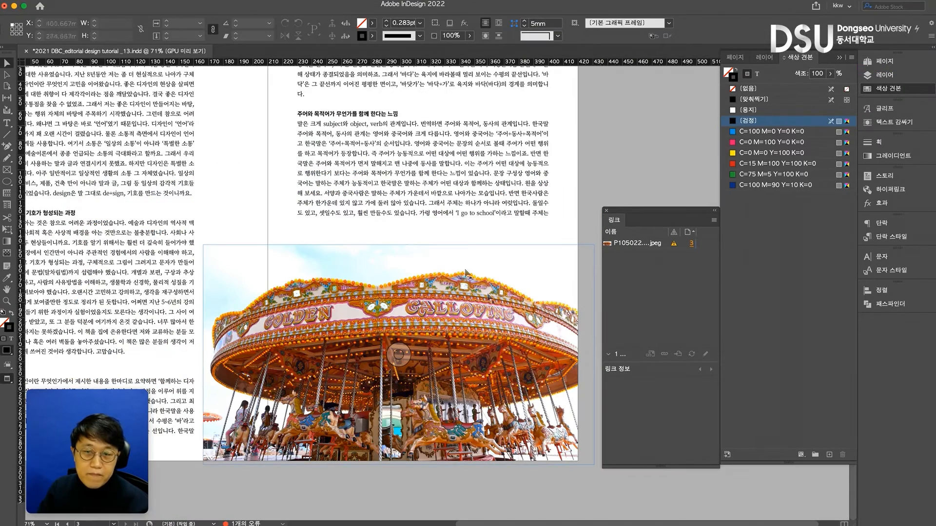
{"action": "left_click", "coordinate": [418, 289]}
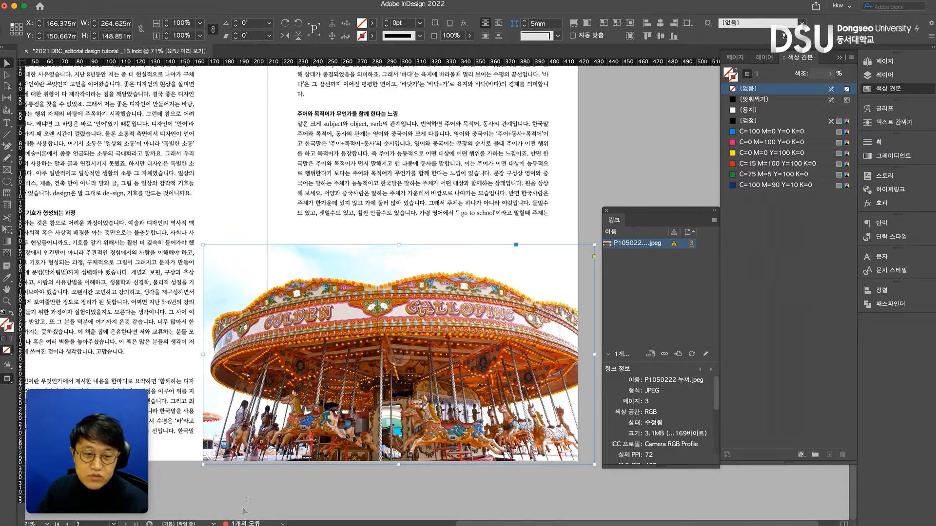
{"action": "left_click", "coordinate": [692, 354]}
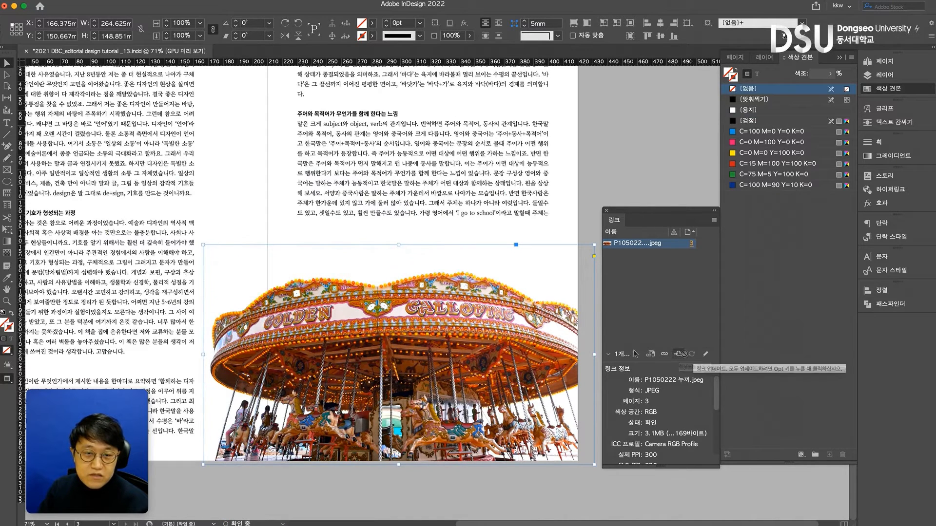
Check the carousel photo content's scale inside its frame, then reselect the frame
{"action": "double_click", "coordinate": [302, 295]}
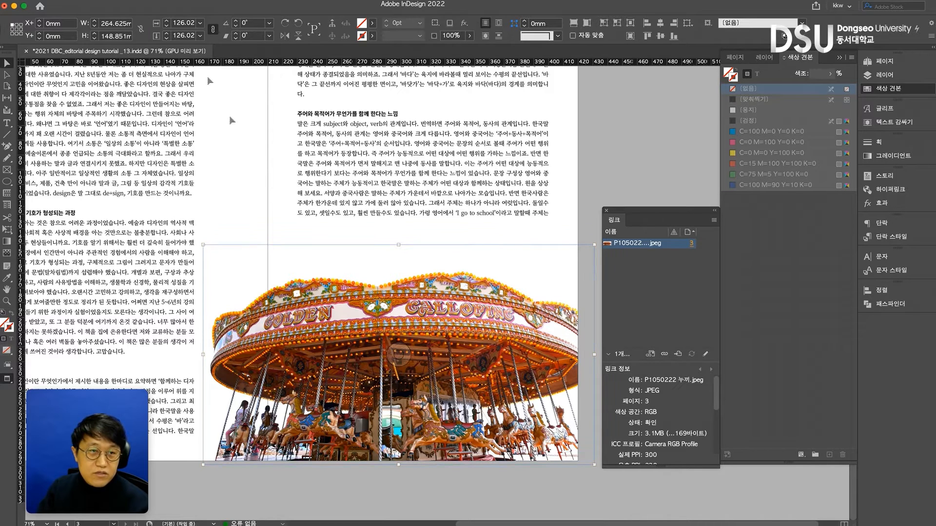
{"action": "left_click", "coordinate": [181, 24]}
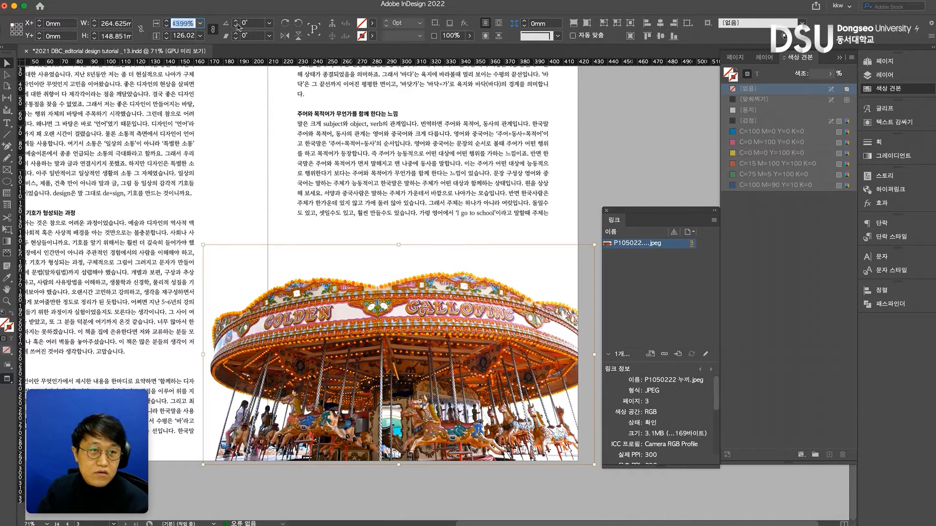
{"action": "left_click", "coordinate": [265, 101]}
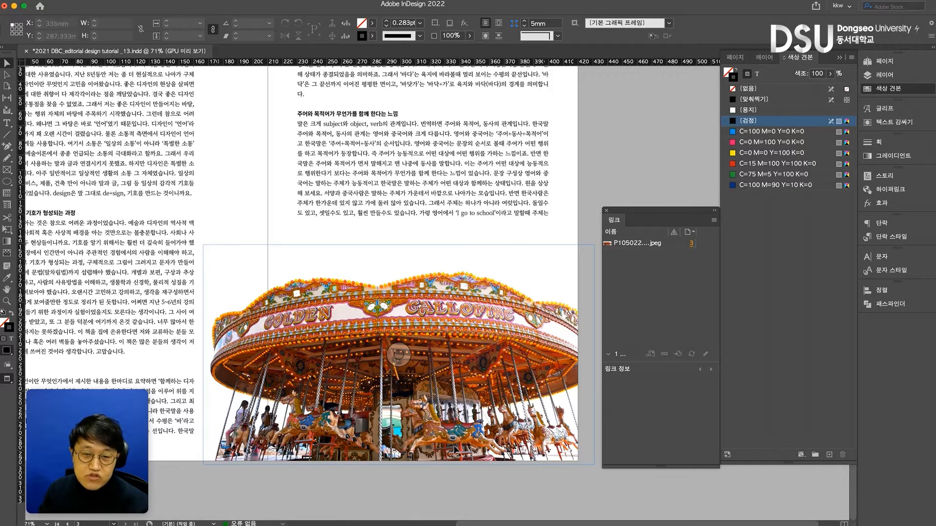
{"action": "left_click", "coordinate": [581, 265]}
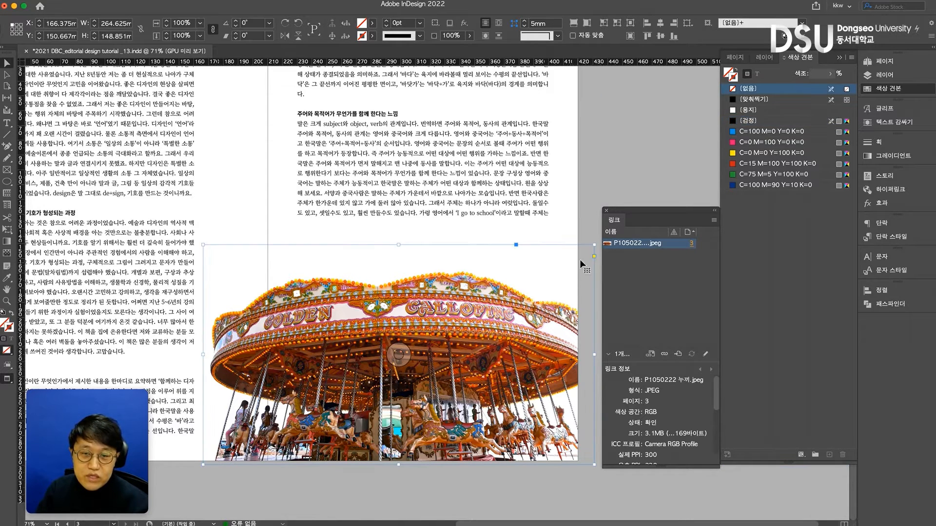
Scale the carousel photo down to about 254 mm wide, reposition it on the spread and check its content's scale
{"action": "left_click_drag", "start_coordinate": [572, 360], "coordinate": [563, 359]}
{"action": "left_click_drag", "start_coordinate": [194, 245], "coordinate": [202, 251]}
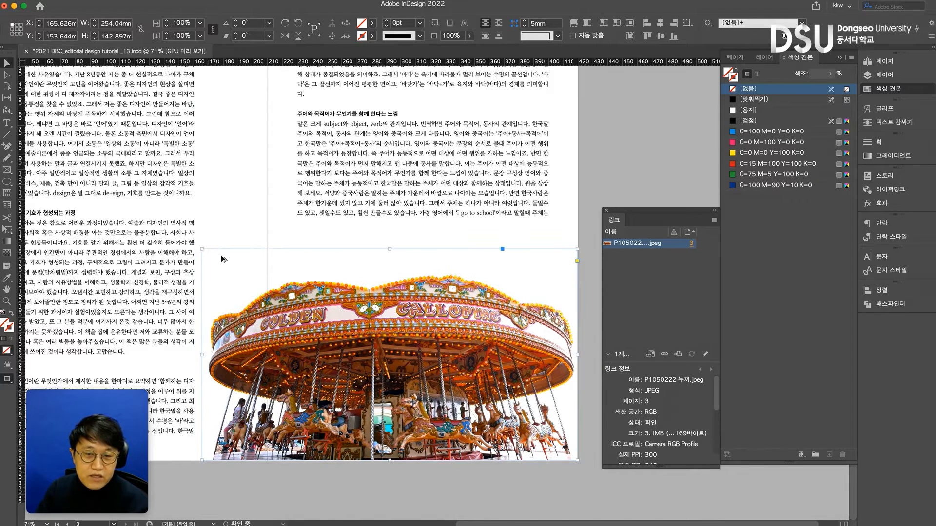
{"action": "double_click", "coordinate": [351, 319]}
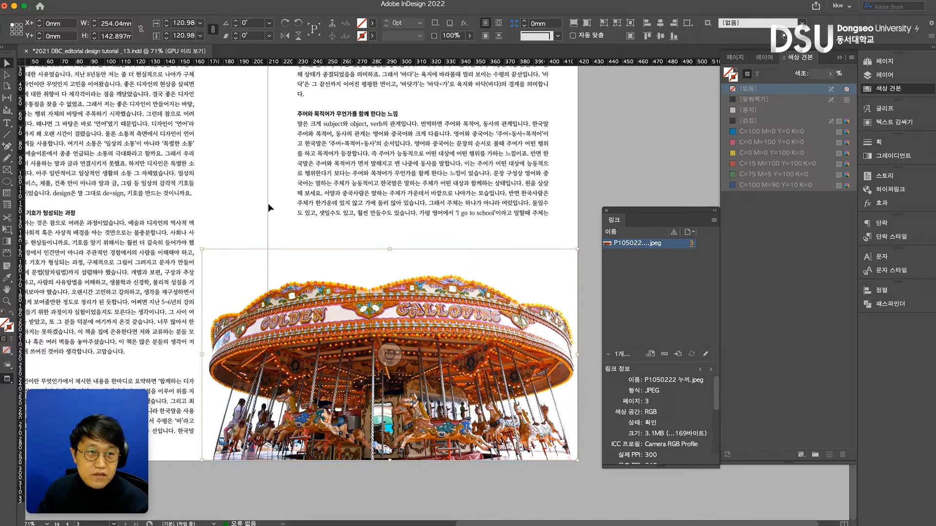
{"action": "left_click_drag", "start_coordinate": [181, 26], "coordinate": [151, 27]}
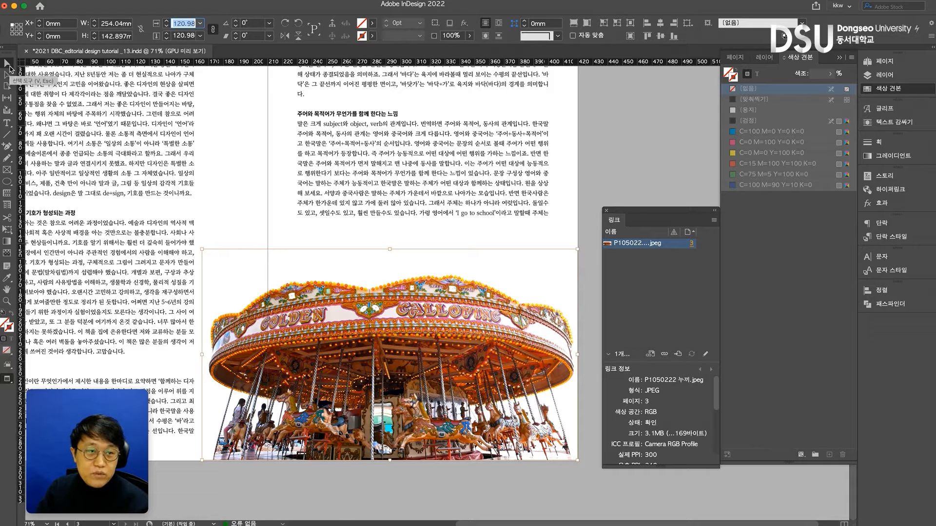
{"action": "left_click", "coordinate": [262, 198]}
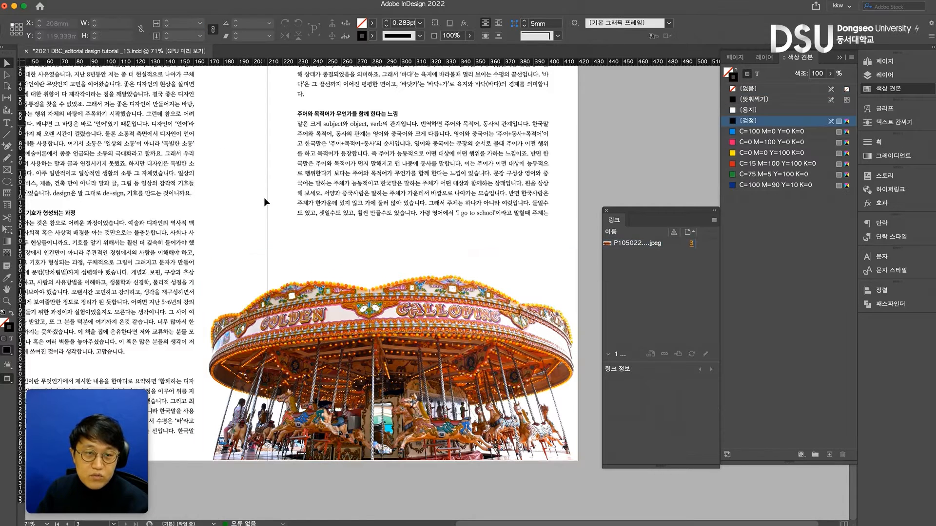
Adjust the carousel frame to about 257 × 137.5 mm from its upper and outer edges, and move it down to Y about 162.5 mm
{"action": "left_click", "coordinate": [404, 251]}
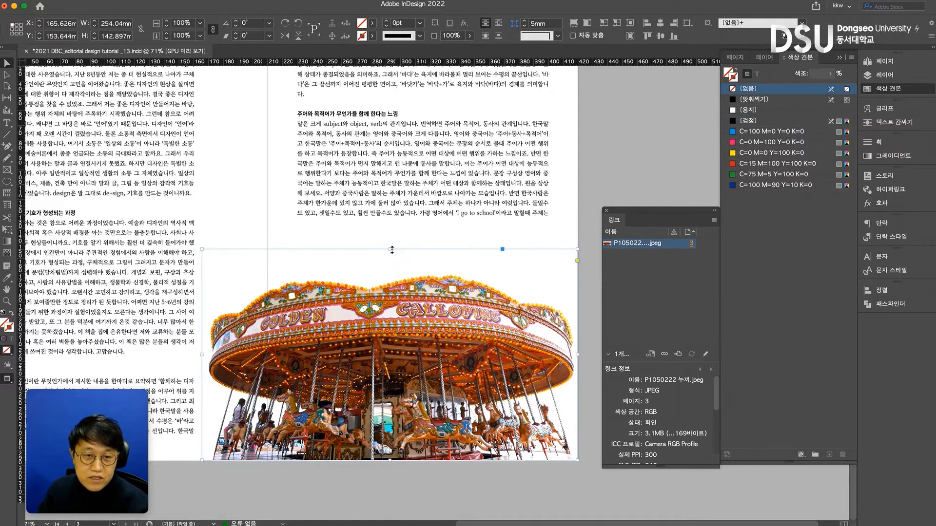
{"action": "left_click_drag", "start_coordinate": [391, 250], "coordinate": [392, 256]}
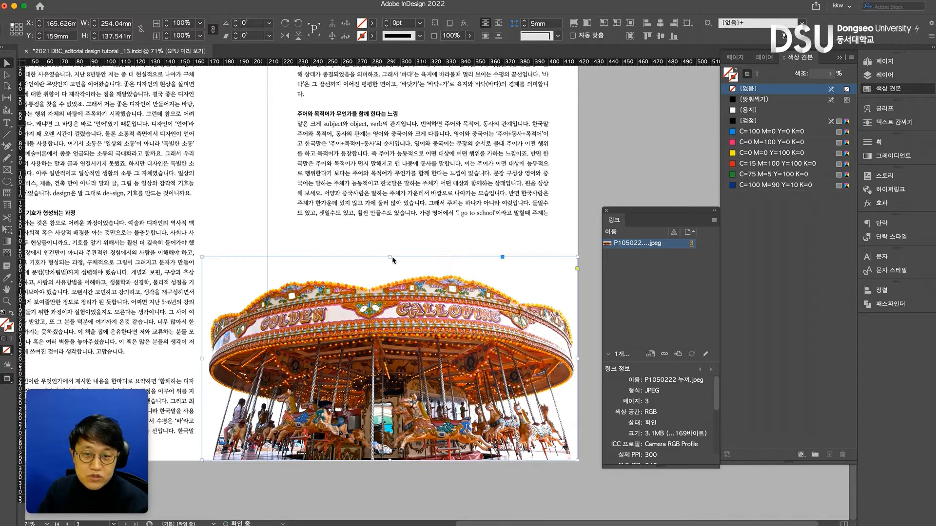
{"action": "left_click_drag", "start_coordinate": [579, 362], "coordinate": [584, 363]}
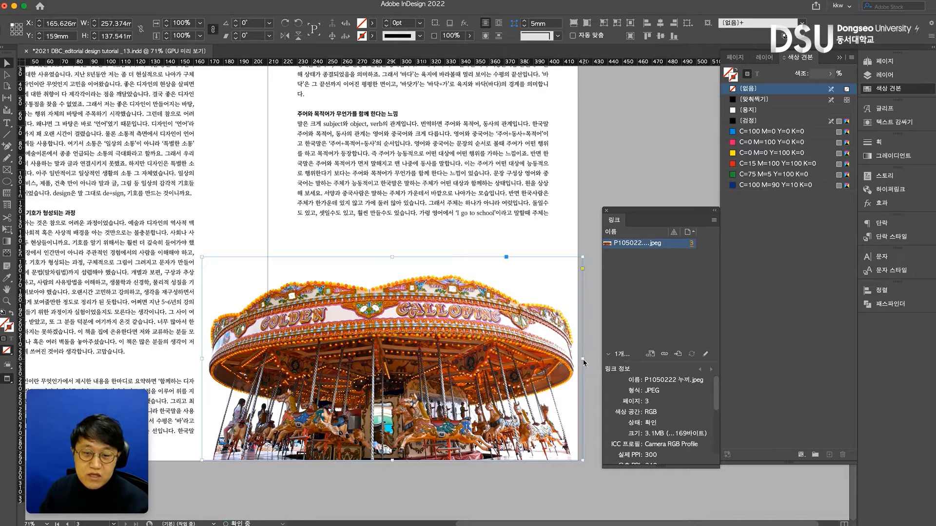
{"action": "left_click_drag", "start_coordinate": [486, 333], "coordinate": [484, 343]}
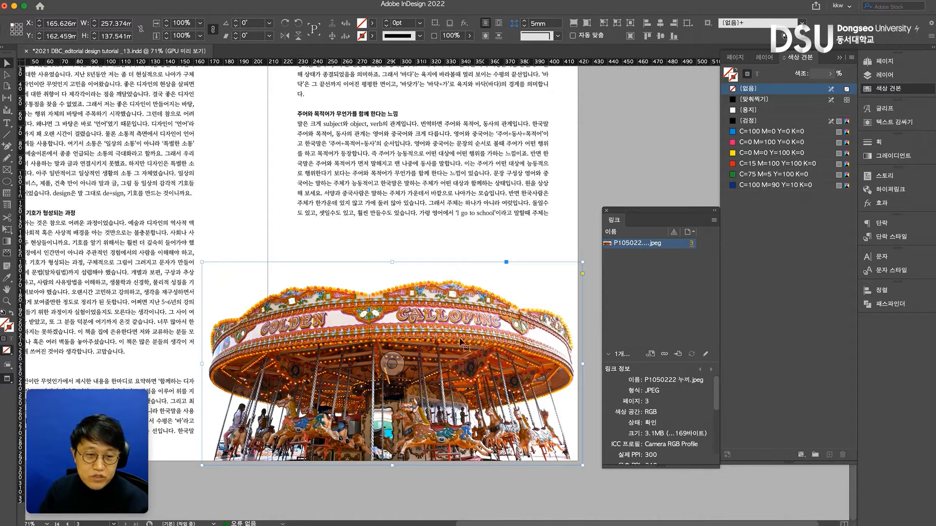
{"action": "left_click", "coordinate": [587, 361]}
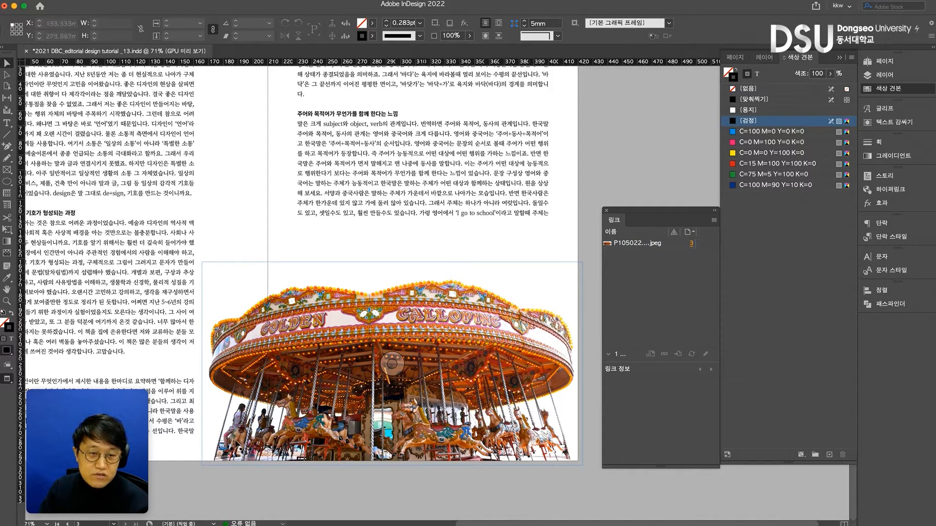
Apply a text wrap around the object shape to the carousel photo
{"action": "left_click", "coordinate": [453, 173]}
{"action": "left_click", "coordinate": [426, 306]}
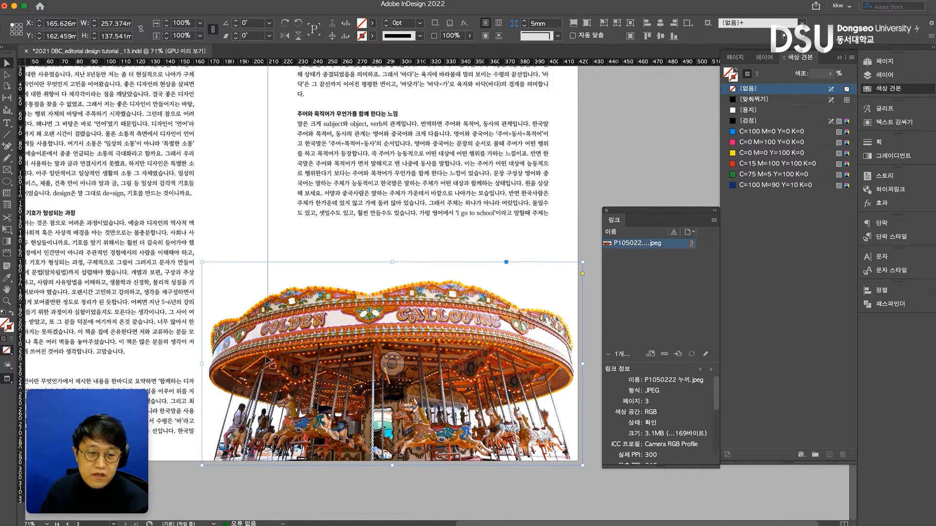
{"action": "left_click", "coordinate": [891, 122]}
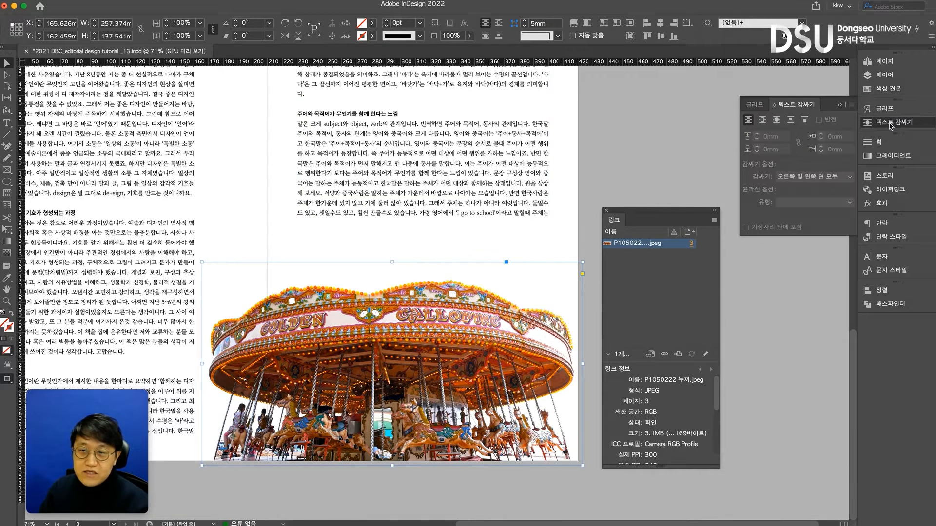
{"action": "left_click", "coordinate": [777, 119]}
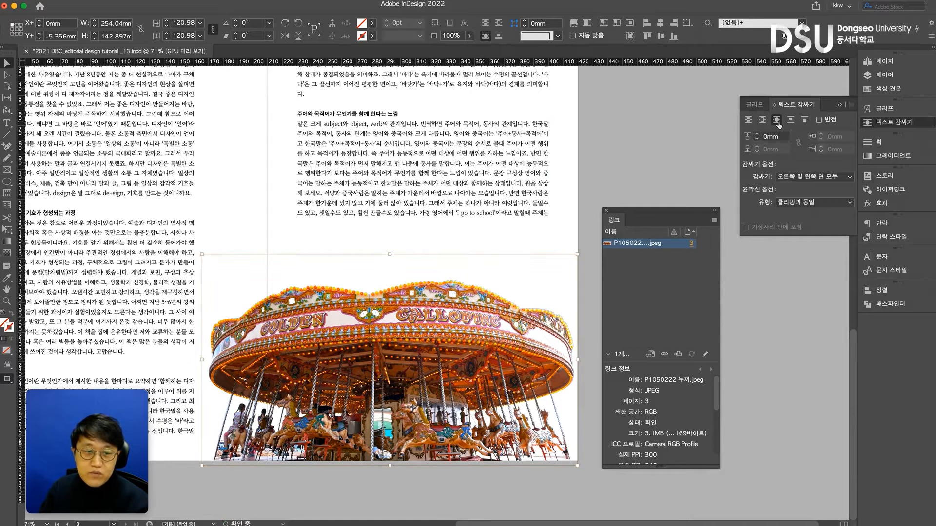
Move the carousel photo across the gutter to X 123 mm so it overlaps the left page's text column
{"action": "left_click", "coordinate": [684, 131]}
{"action": "left_click", "coordinate": [540, 317]}
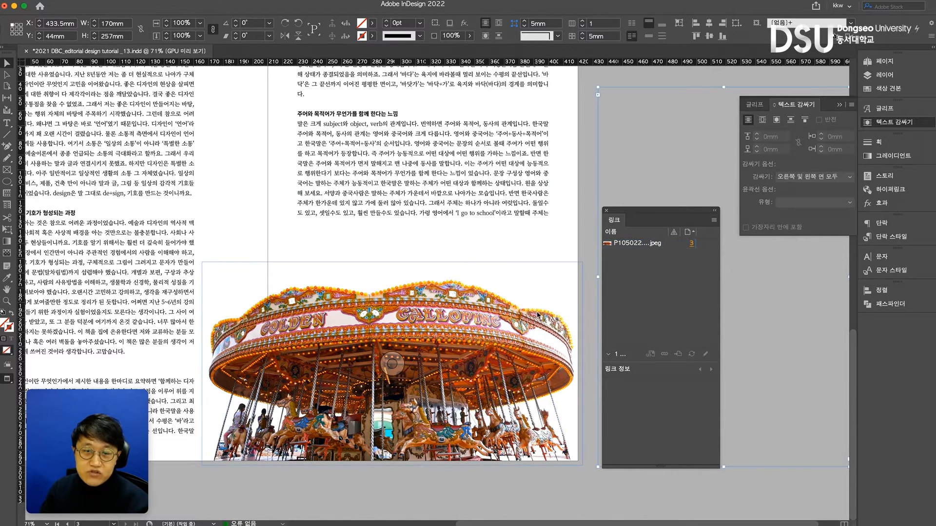
{"action": "left_click_drag", "start_coordinate": [551, 341], "coordinate": [484, 342]}
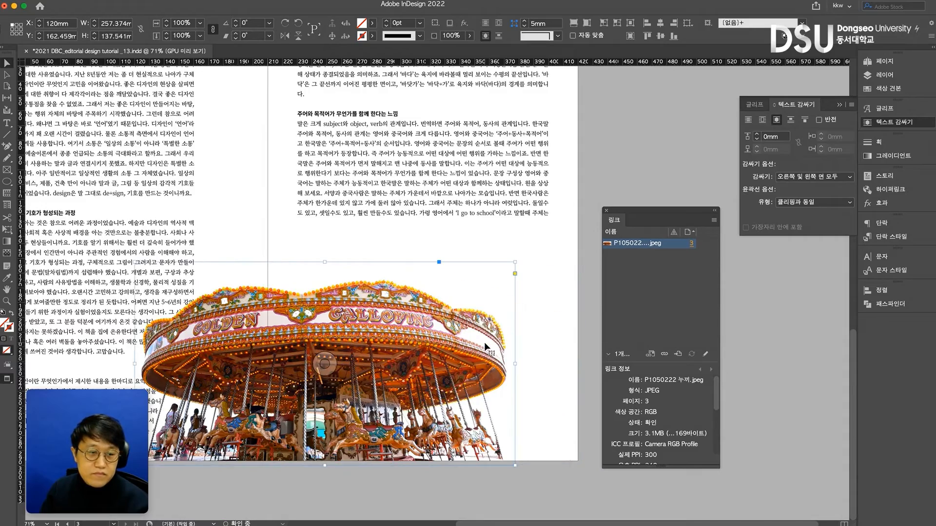
{"action": "scroll", "coordinate": [484, 342], "scroll_direction": "left", "scroll_amount": 6}
{"action": "left_click", "coordinate": [350, 299]}
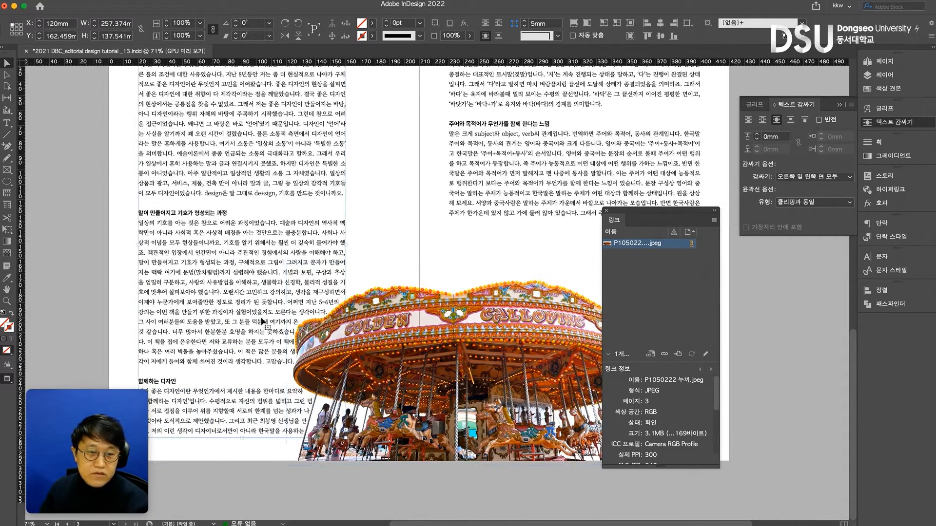
{"action": "left_click_drag", "start_coordinate": [446, 326], "coordinate": [450, 326]}
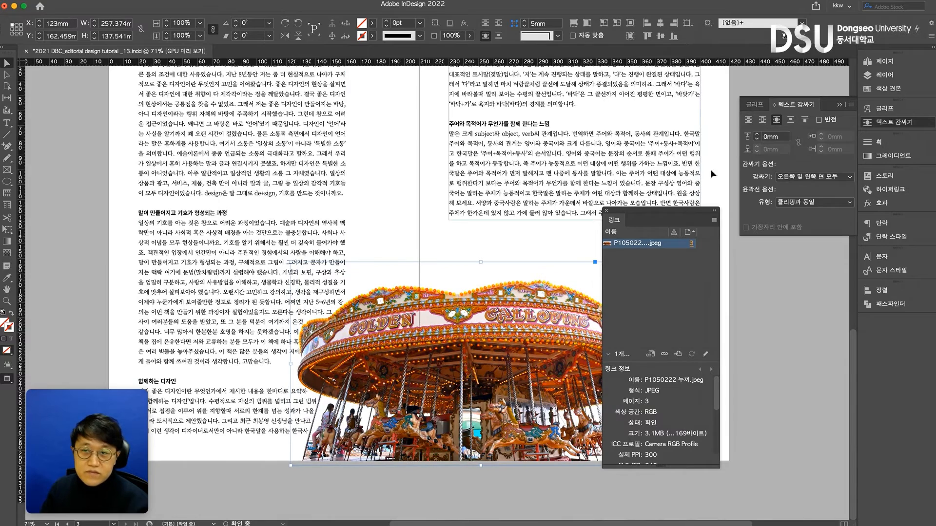
Set the carousel photo's text wrap offset to 4 mm and view the whole spread
{"action": "left_click", "coordinate": [757, 136]}
{"action": "left_click", "coordinate": [757, 136]}
{"action": "left_click", "coordinate": [757, 136]}
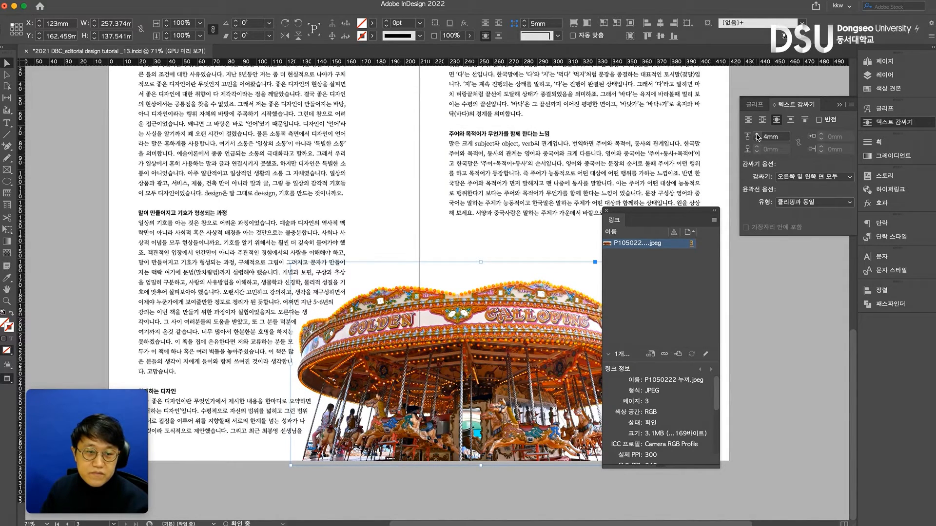
{"action": "left_click", "coordinate": [423, 183]}
{"action": "key", "text": "super+minus"}
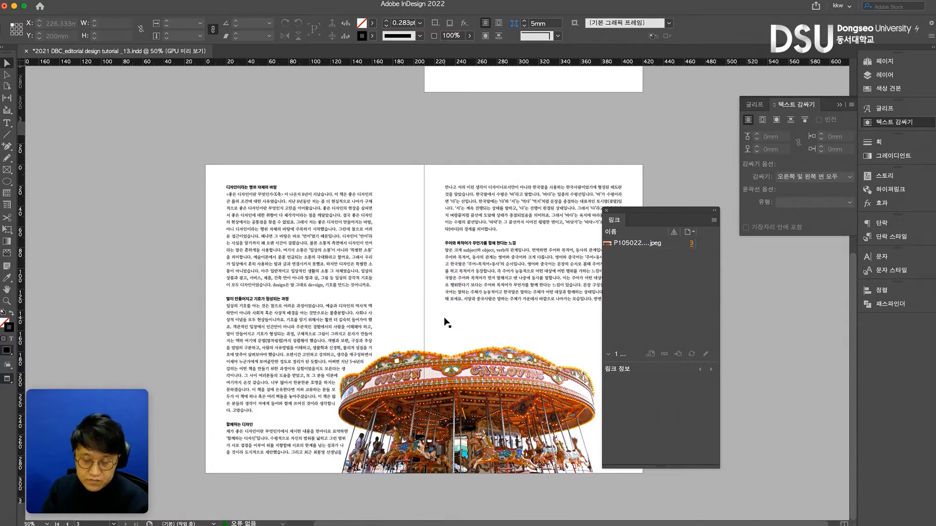
Extend the right page's text frame to about 142.5 mm high and move the Links panel clear of the spread
{"action": "scroll", "coordinate": [438, 318], "scroll_direction": "right", "scroll_amount": 2}
{"action": "left_click", "coordinate": [538, 298]}
{"action": "left_click_drag", "start_coordinate": [519, 303], "coordinate": [536, 333]}
{"action": "left_click_drag", "start_coordinate": [648, 210], "coordinate": [714, 102]}
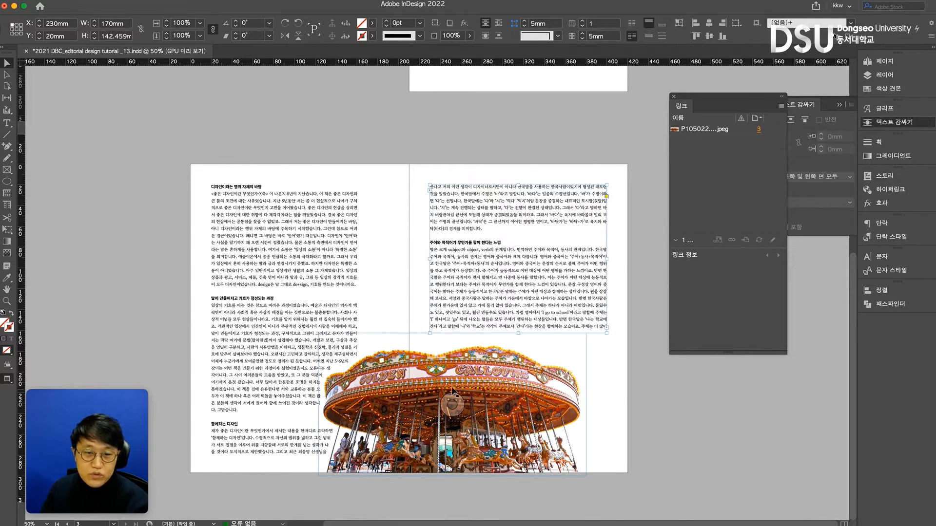
Shrink the carousel photo to about 214 mm wide over the gutter, and extend the right page's text frame to about 261 mm high
{"action": "left_click", "coordinate": [556, 390]}
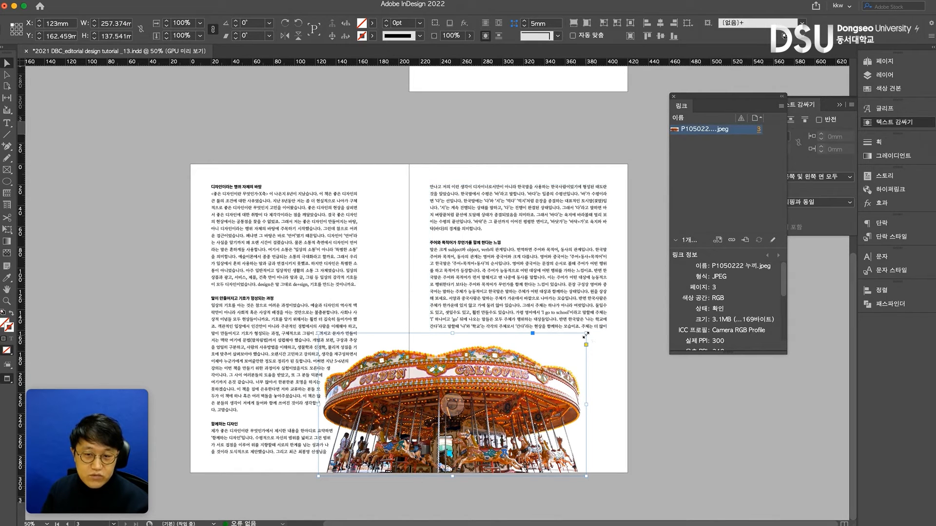
{"action": "left_click_drag", "start_coordinate": [584, 335], "coordinate": [564, 345]}
{"action": "left_click_drag", "start_coordinate": [535, 385], "coordinate": [492, 397]}
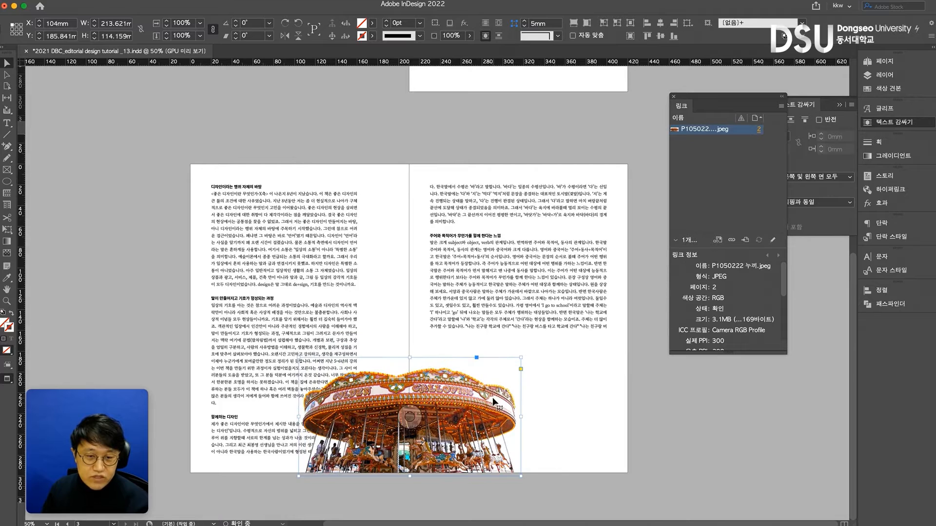
{"action": "left_click_drag", "start_coordinate": [518, 333], "coordinate": [536, 455]}
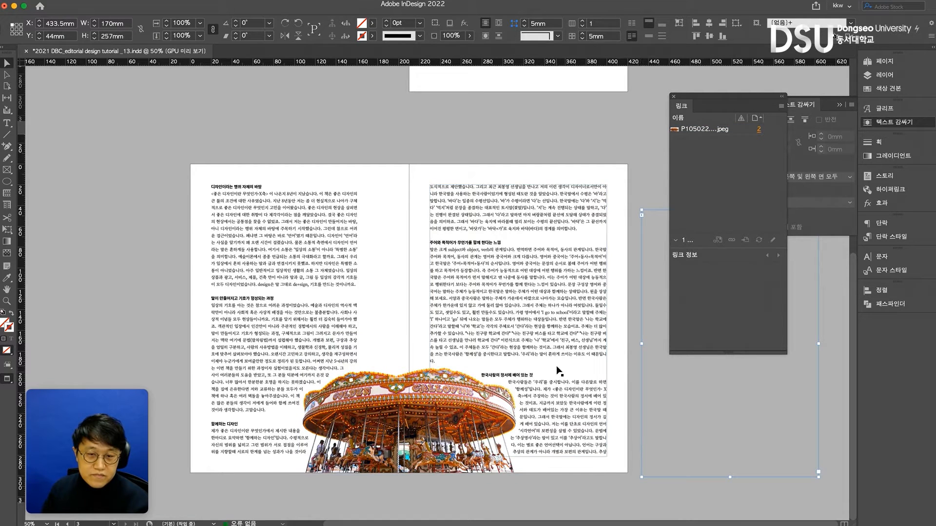
Enlarge the carousel photo to about 252 mm wide and move it onto the right page at X 177 mm
{"action": "left_click", "coordinate": [413, 402]}
{"action": "left_click", "coordinate": [413, 397]}
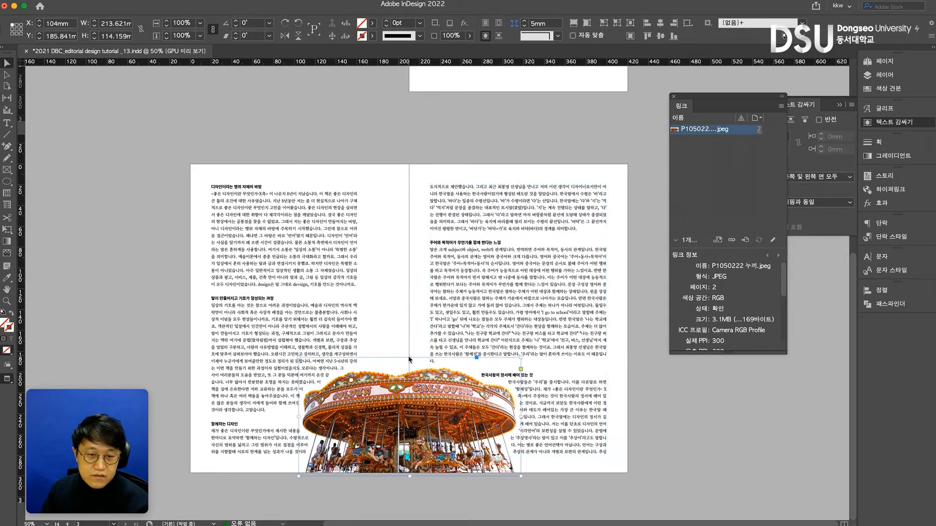
{"action": "left_click_drag", "start_coordinate": [409, 358], "coordinate": [410, 347]}
{"action": "left_click", "coordinate": [382, 307]}
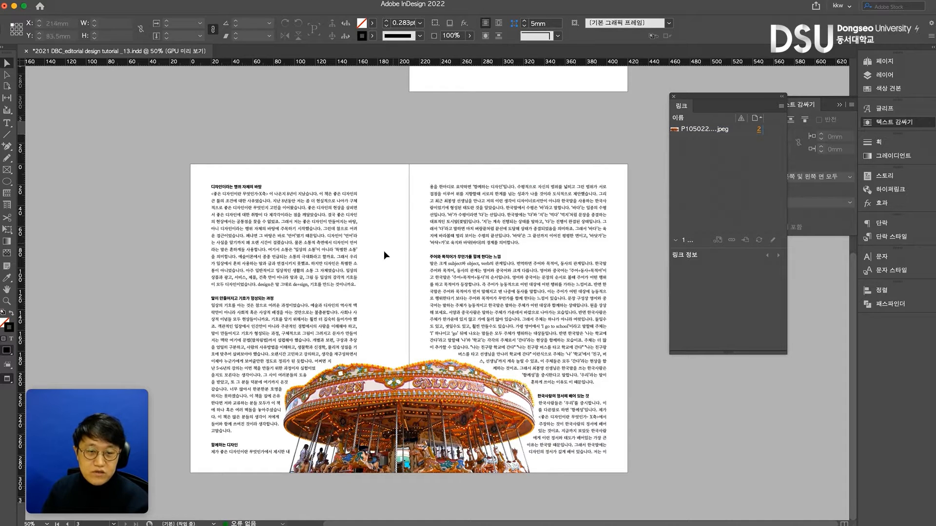
{"action": "left_click_drag", "start_coordinate": [358, 411], "coordinate": [453, 411]}
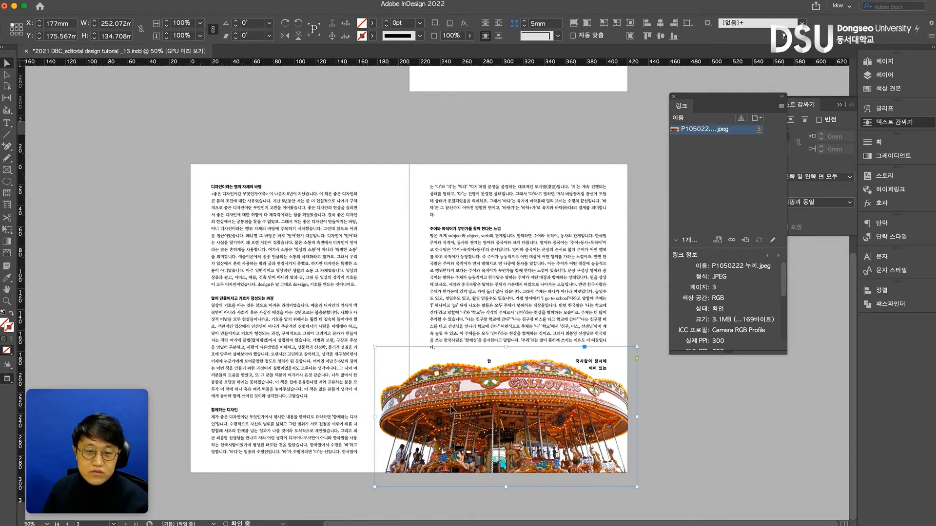
Turn off the text wrap on the carousel photo
{"action": "left_click", "coordinate": [563, 324]}
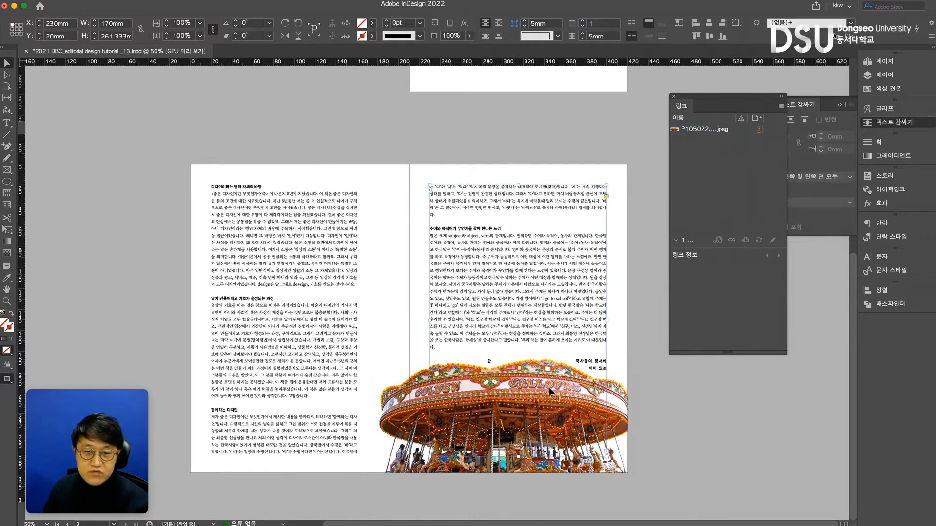
{"action": "left_click", "coordinate": [567, 390]}
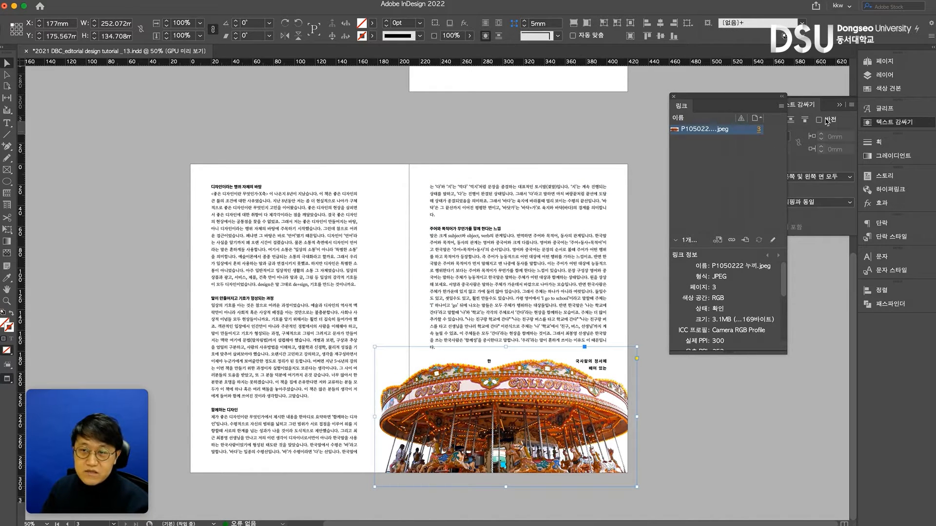
{"action": "left_click", "coordinate": [812, 106]}
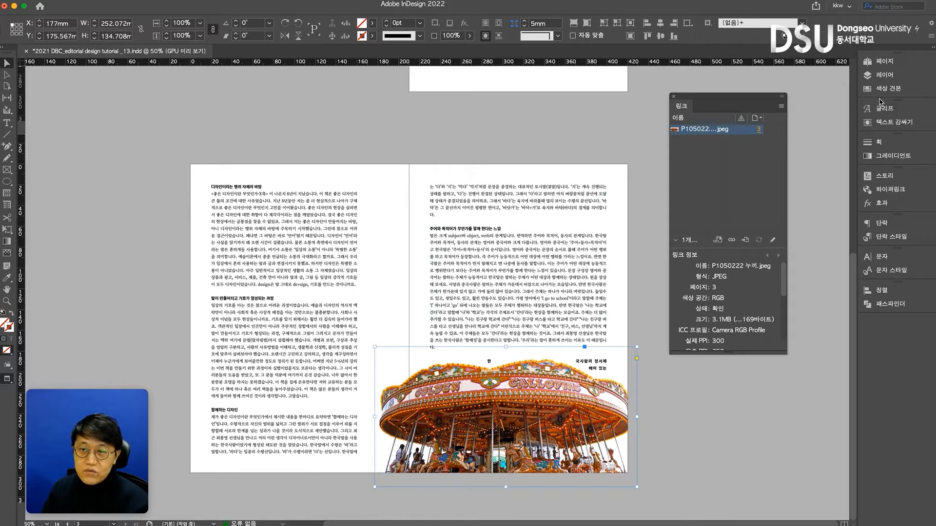
{"action": "left_click", "coordinate": [886, 123]}
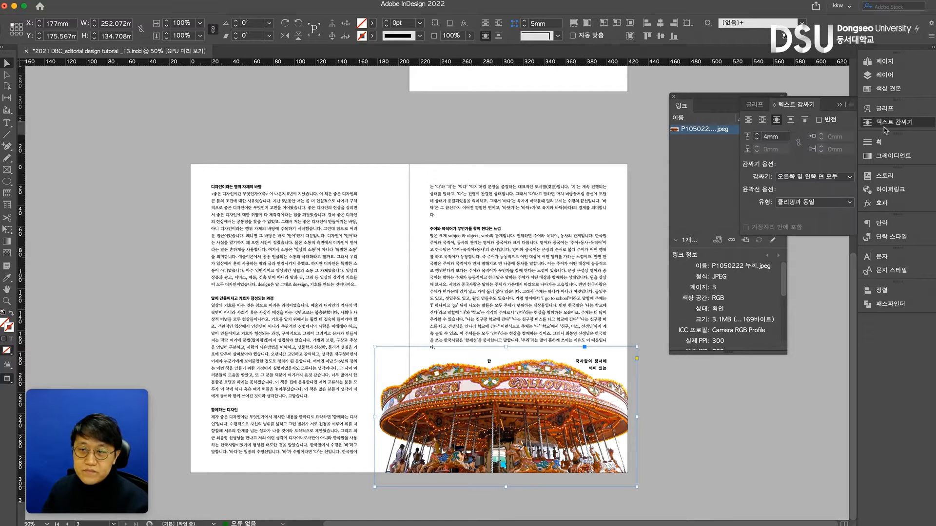
{"action": "left_click", "coordinate": [748, 120]}
Shorten the right page's text frame to end above the carousel, and move the photo to X 169 mm, Y 171 mm
{"action": "left_click", "coordinate": [560, 303]}
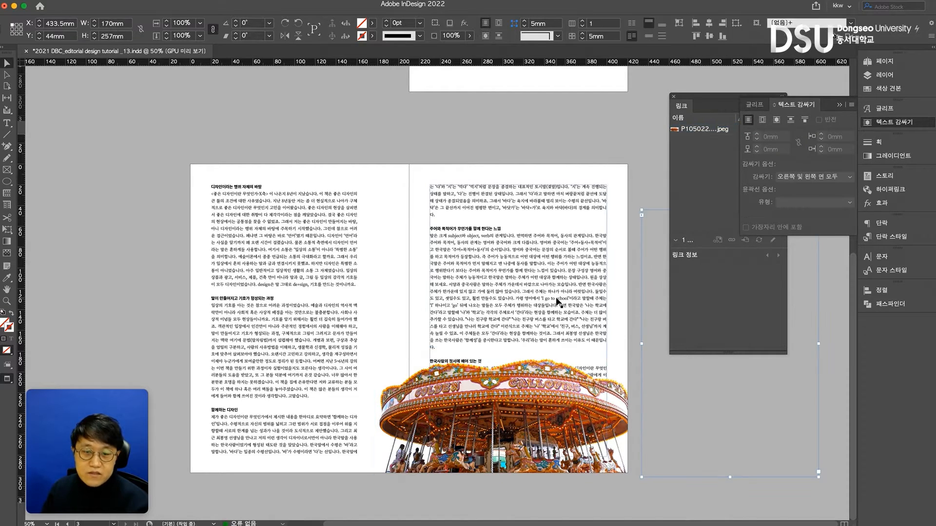
{"action": "left_click_drag", "start_coordinate": [518, 457], "coordinate": [510, 344]}
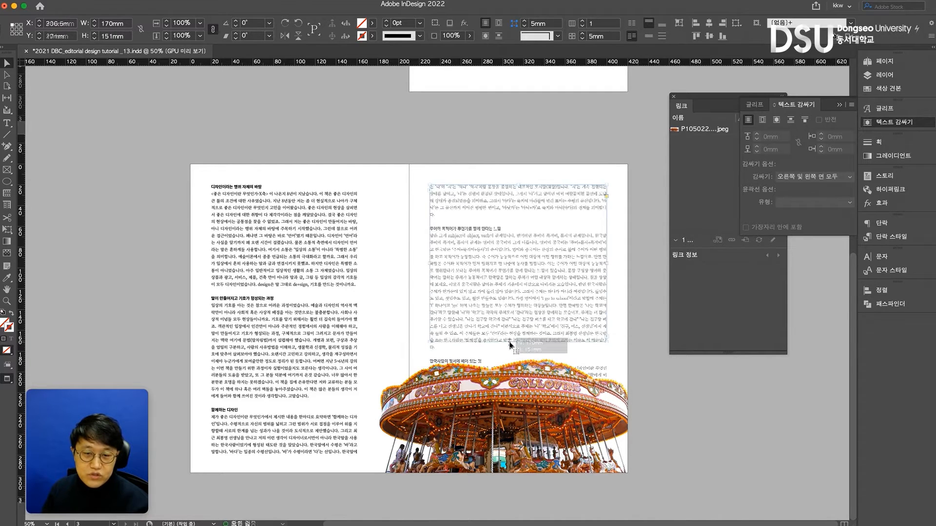
{"action": "left_click", "coordinate": [531, 395]}
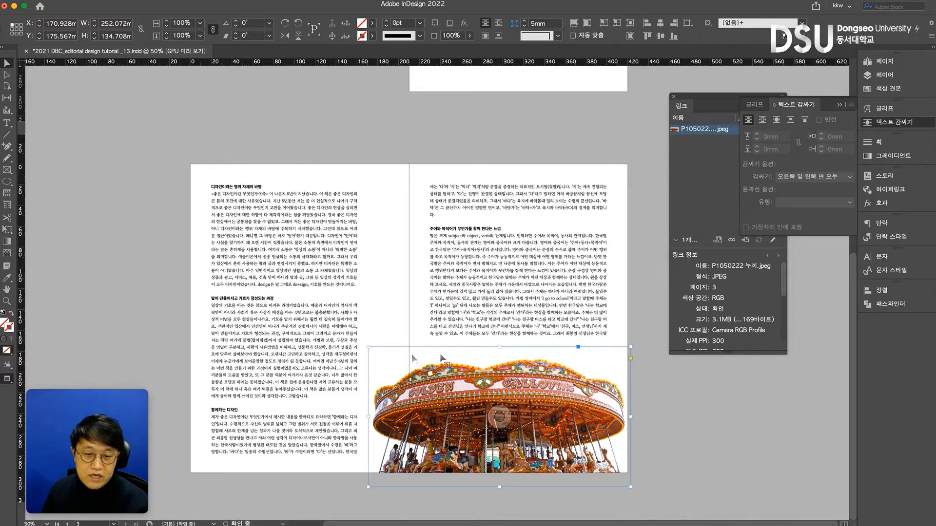
{"action": "left_click_drag", "start_coordinate": [494, 395], "coordinate": [492, 390]}
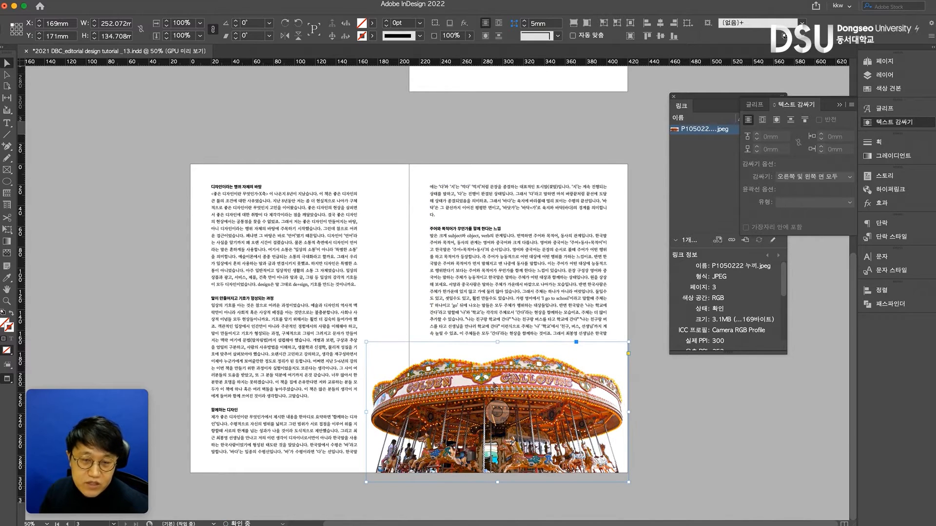
Deselect the photo, save the InDesign document and switch to Photoshop
{"action": "left_click", "coordinate": [405, 140]}
{"action": "key", "text": "ctrl+s"}
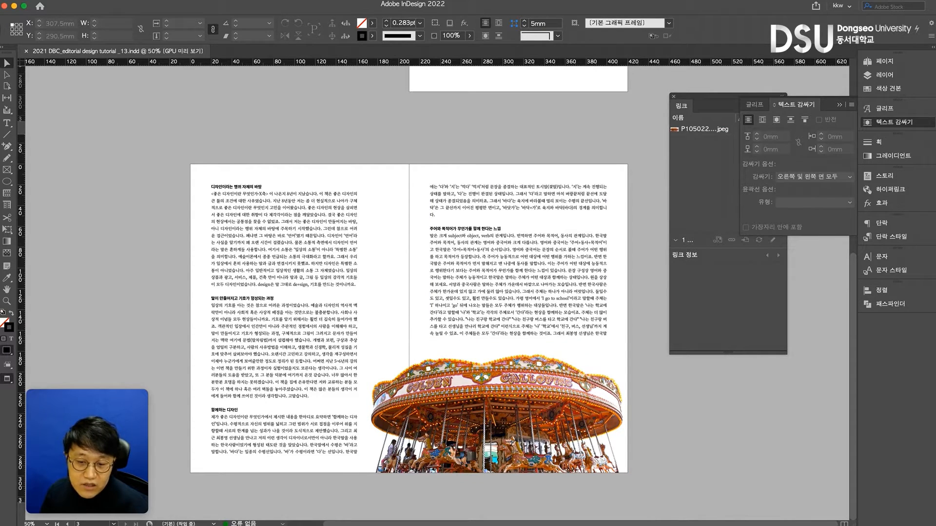
{"action": "key", "text": "super+Tab"}
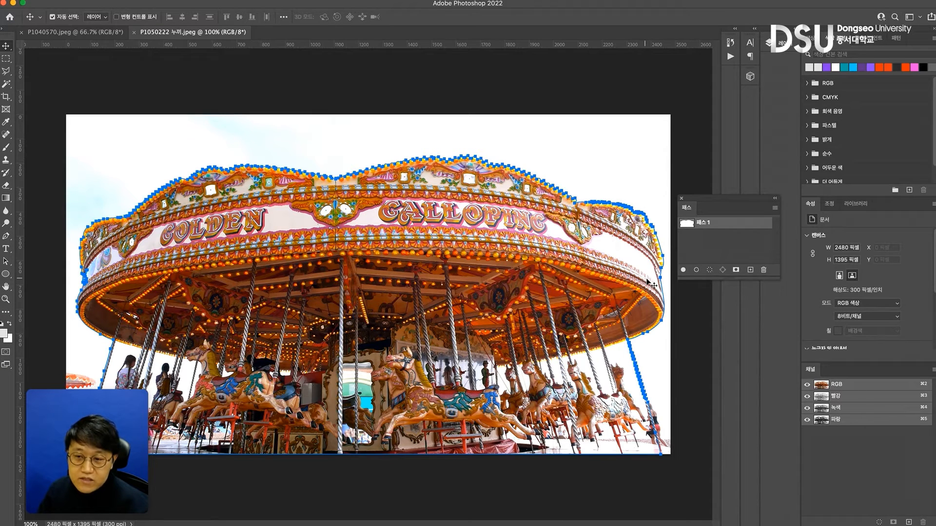
Load the saved carousel path as a selection, with the layers and paths both in view
{"action": "left_click", "coordinate": [784, 50]}
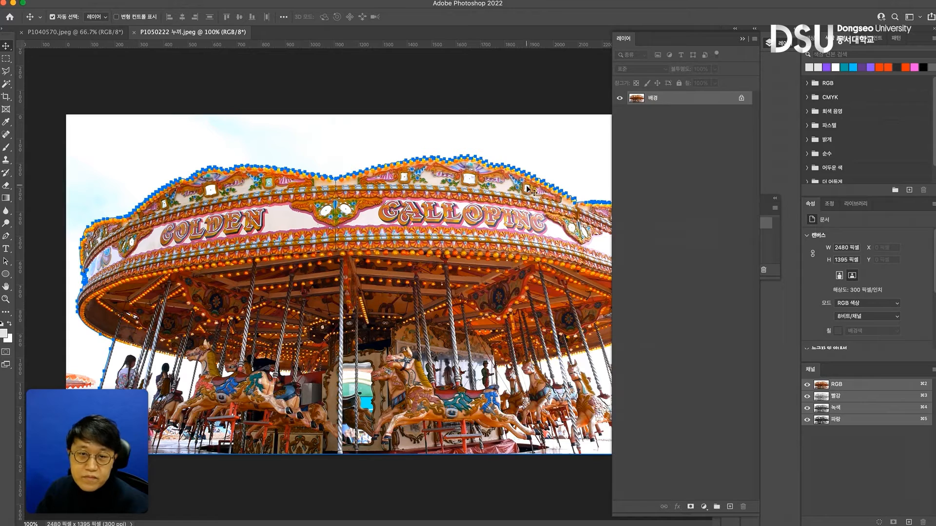
{"action": "left_click", "coordinate": [777, 232]}
{"action": "left_click_drag", "start_coordinate": [736, 200], "coordinate": [825, 218]}
{"action": "left_click", "coordinate": [776, 240], "text": "super"}
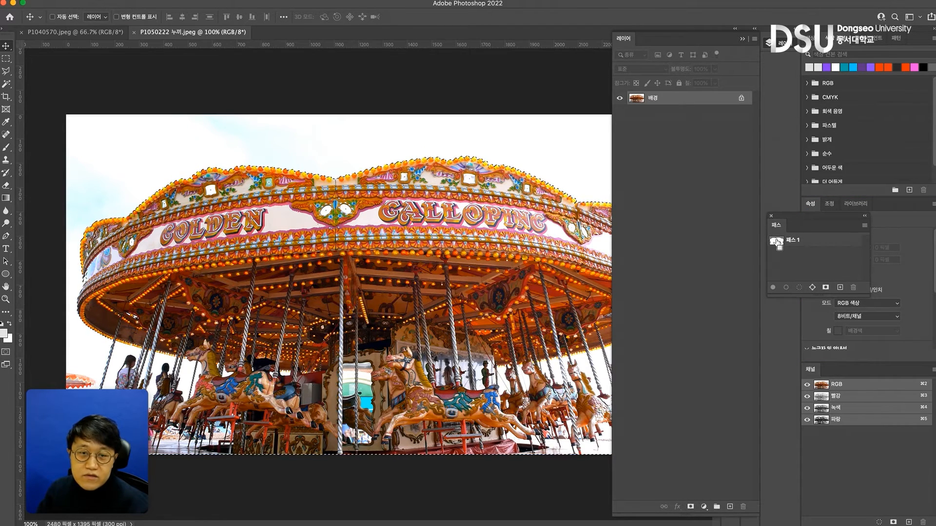
Cut the selected carousel from the background, paste it onto a new layer, and move it to X 35 px, Y 169 px
{"action": "key", "text": "super+BackSpace"}
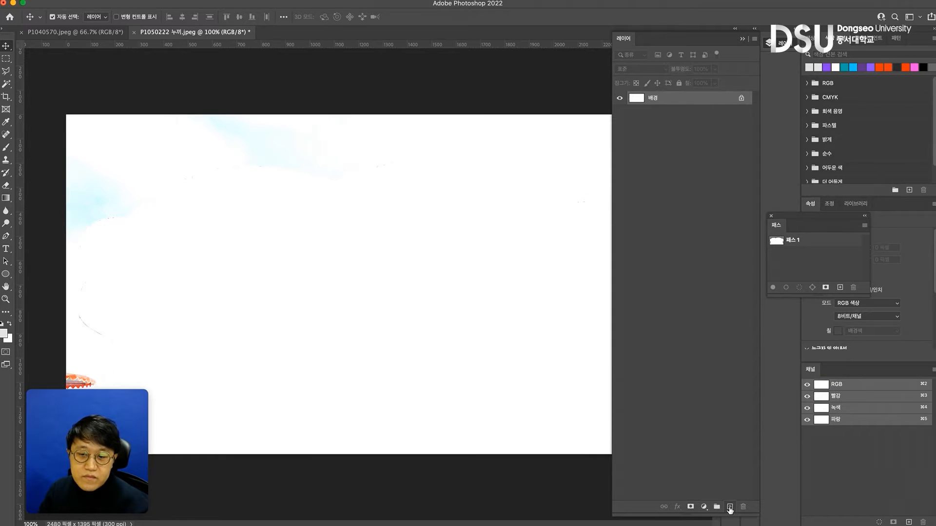
{"action": "left_click", "coordinate": [729, 507]}
{"action": "key", "text": "super+v"}
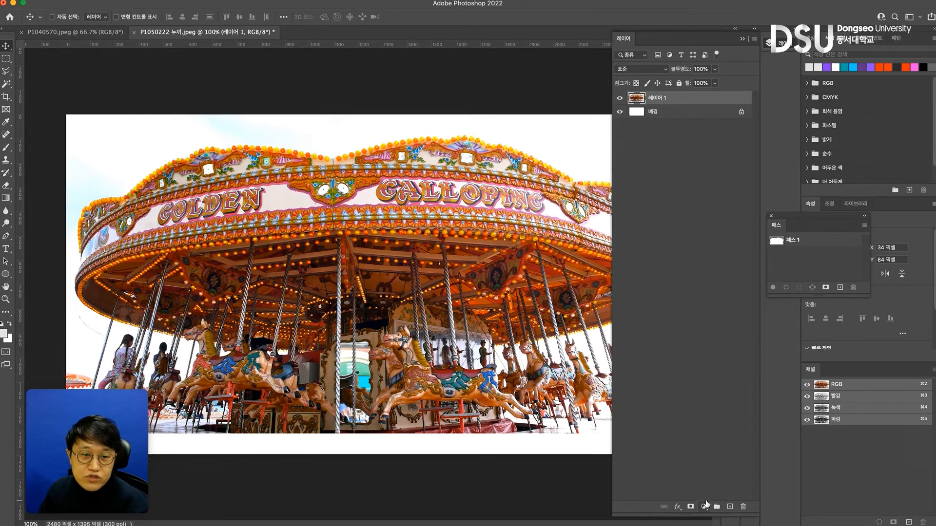
{"action": "left_click_drag", "start_coordinate": [441, 216], "coordinate": [442, 236]}
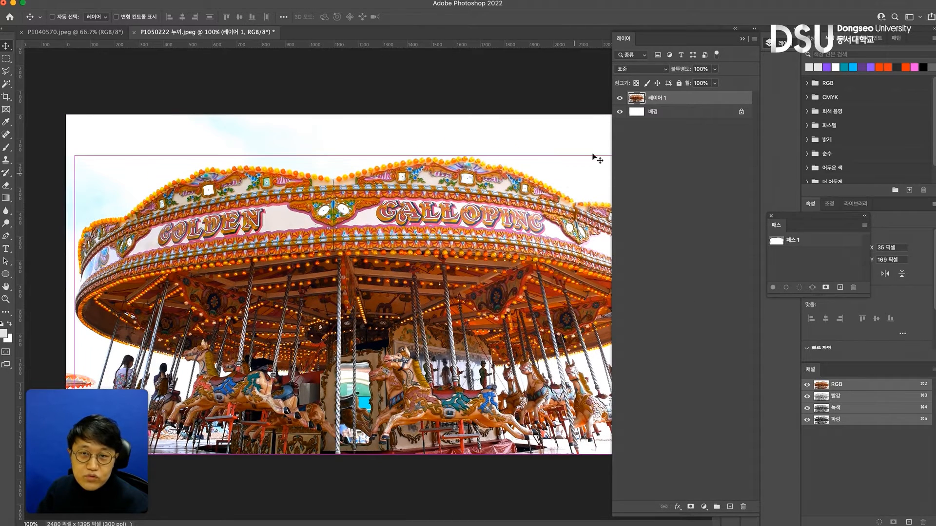
{"action": "key", "text": "super+minus"}
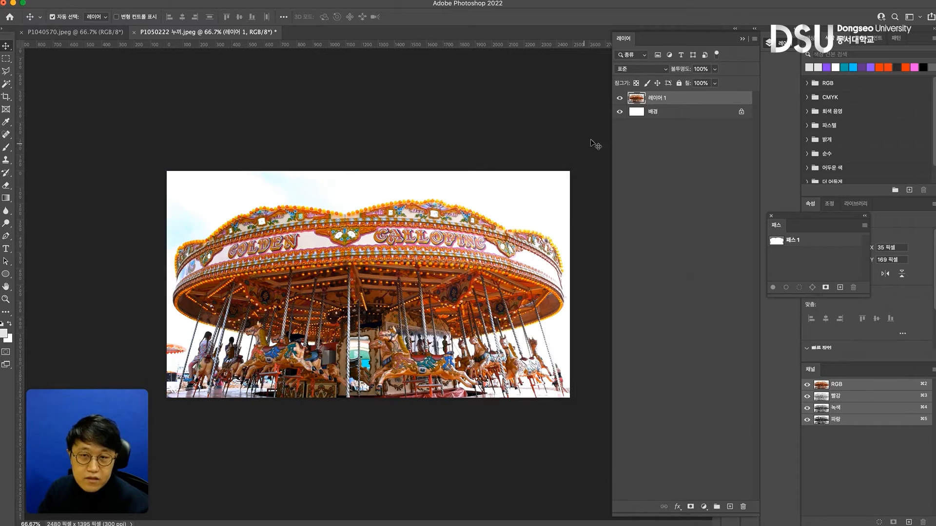
Convert the locked background into a regular layer with the default settings
{"action": "left_click", "coordinate": [670, 117]}
{"action": "double_click", "coordinate": [742, 113]}
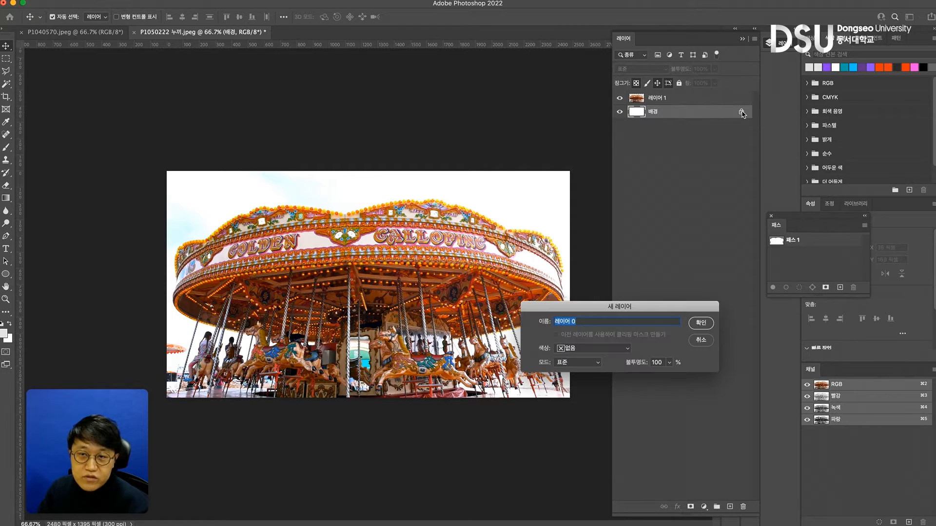
{"action": "left_click", "coordinate": [702, 323]}
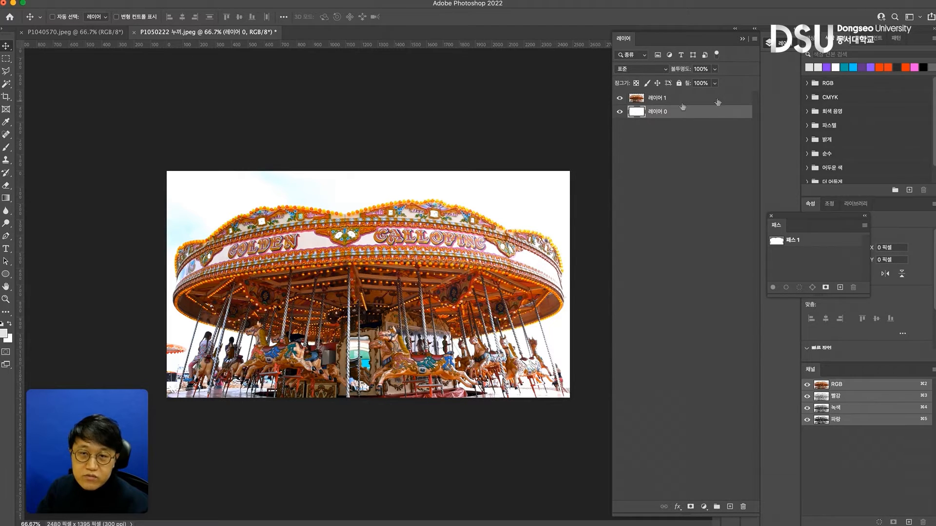
Fill the converted background layer with 50% gray at 100% opacity, and deselect the layers
{"action": "left_click", "coordinate": [140, 0]}
{"action": "mouse_move", "coordinate": [118, 0]}
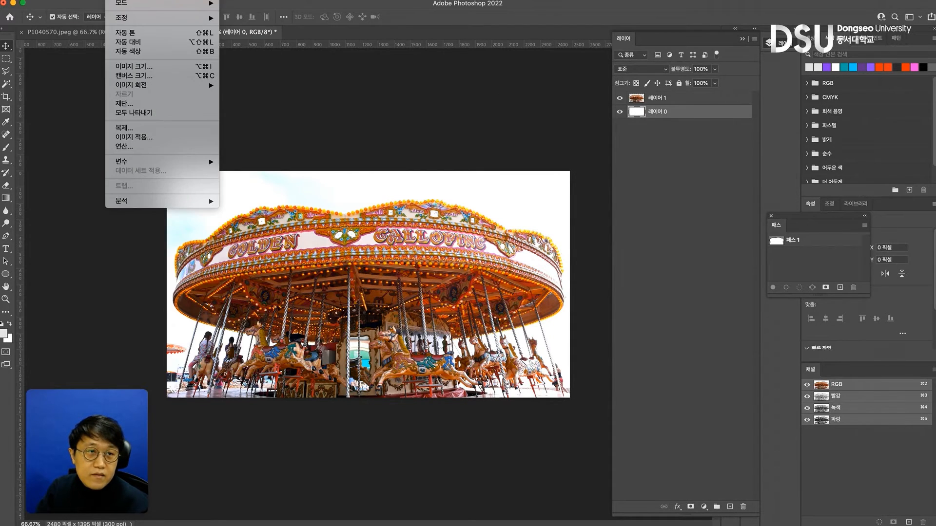
{"action": "left_click", "coordinate": [114, 132]}
{"action": "left_click", "coordinate": [102, 146]}
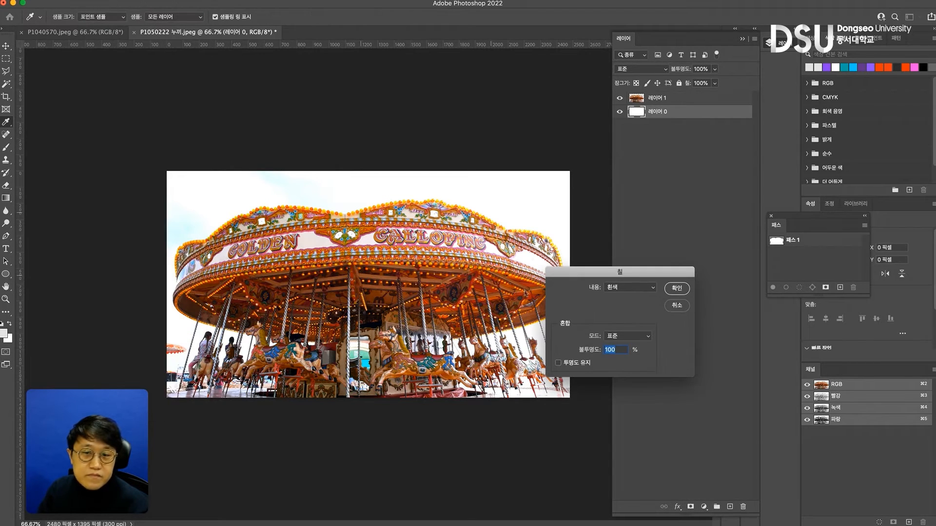
{"action": "left_click", "coordinate": [653, 288]}
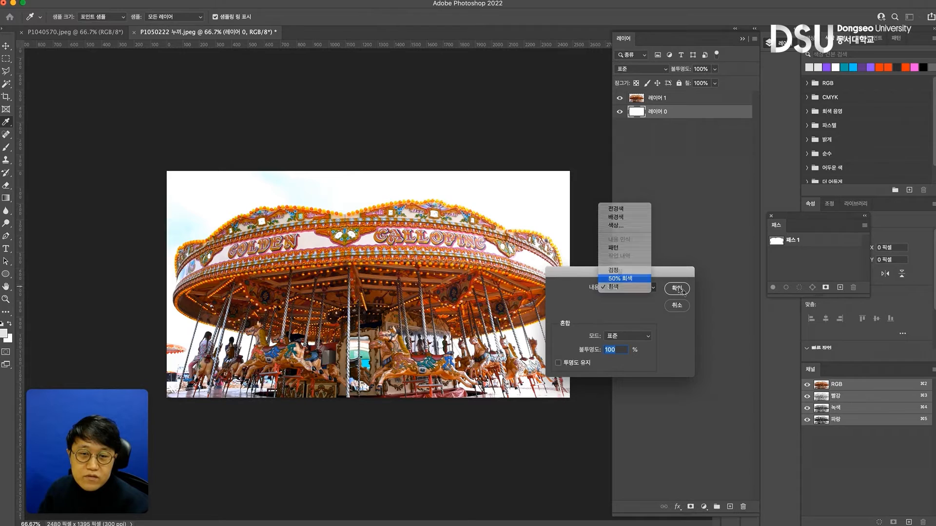
{"action": "left_click", "coordinate": [678, 289]}
{"action": "key", "text": "v"}
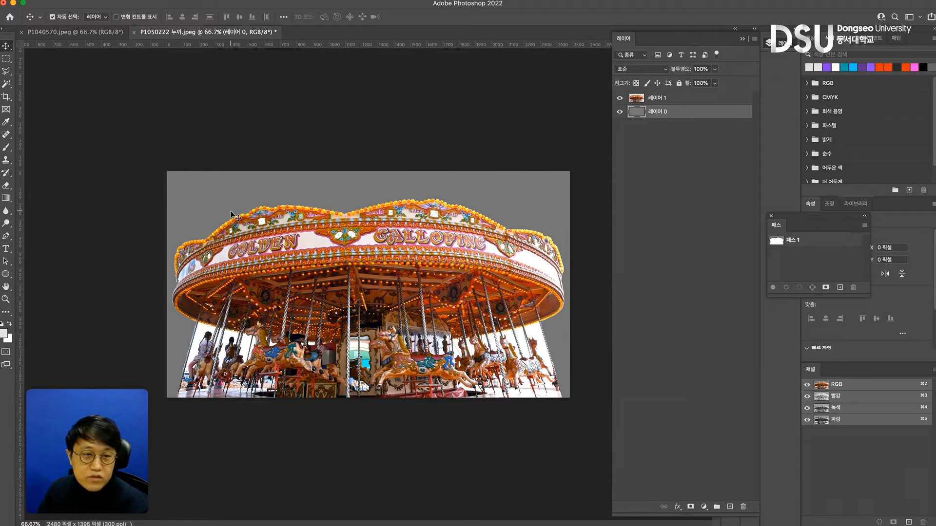
{"action": "left_click", "coordinate": [142, 115]}
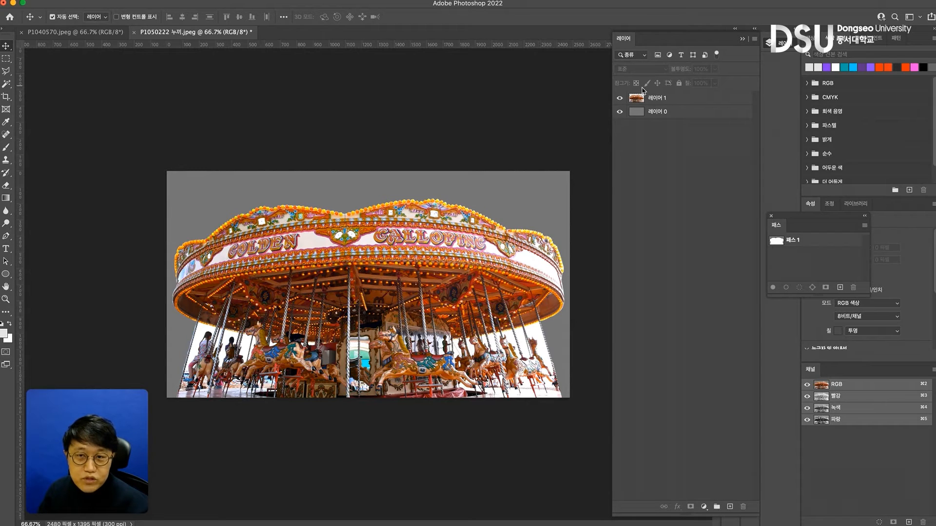
Hide the gray layer and save the cut-out as P1050222 누끼.psd in the 자료사진 folder with maximized compatibility
{"action": "left_click", "coordinate": [620, 112]}
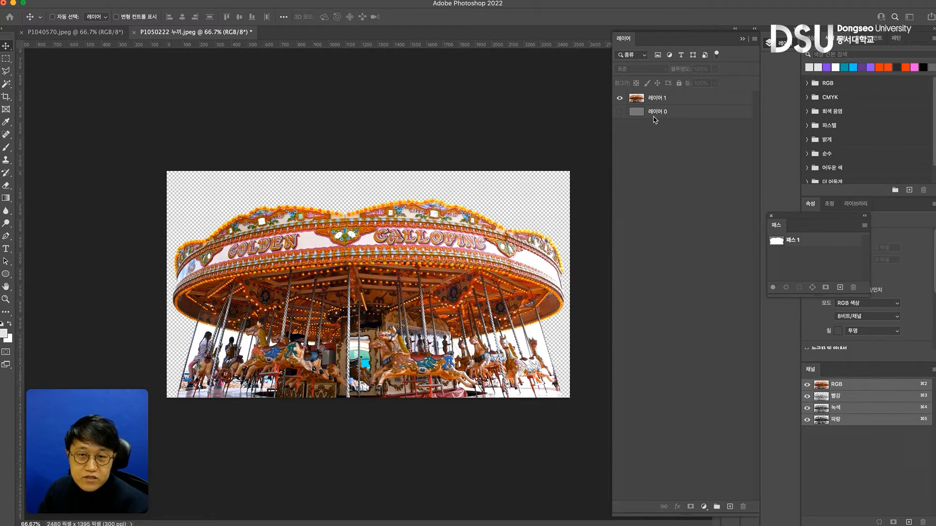
{"action": "key", "text": "super+s"}
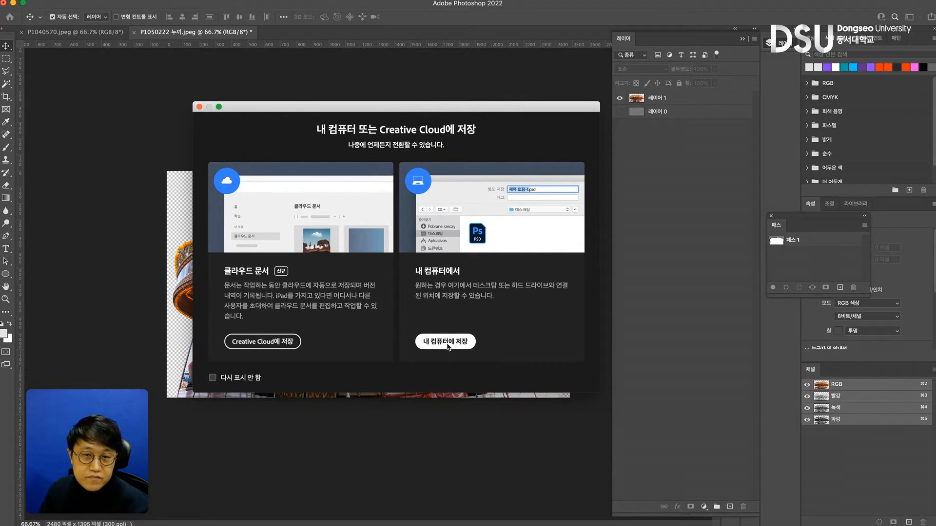
{"action": "left_click", "coordinate": [447, 344]}
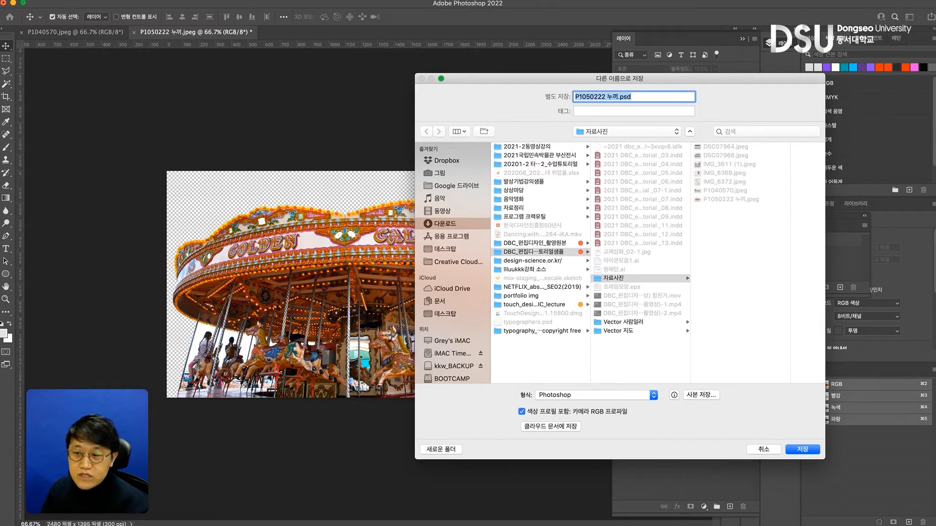
{"action": "left_click", "coordinate": [646, 279]}
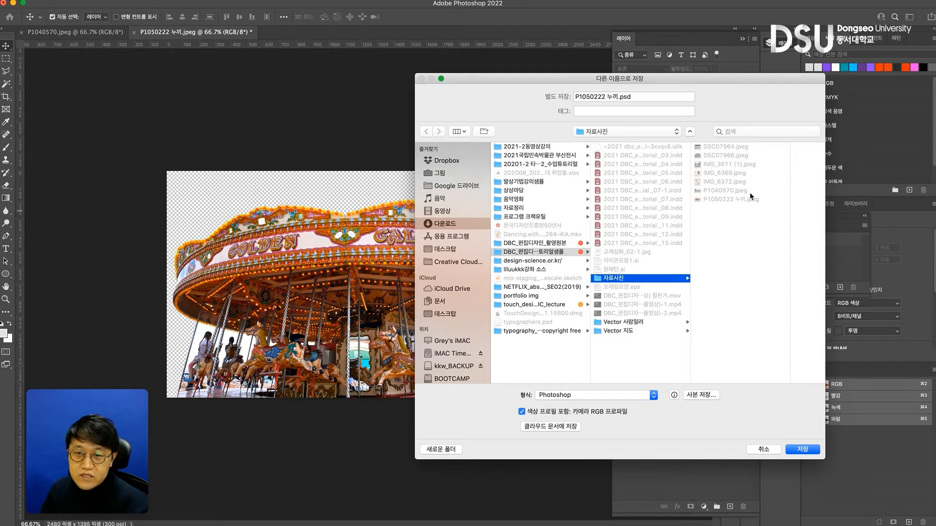
{"action": "left_click", "coordinate": [802, 450]}
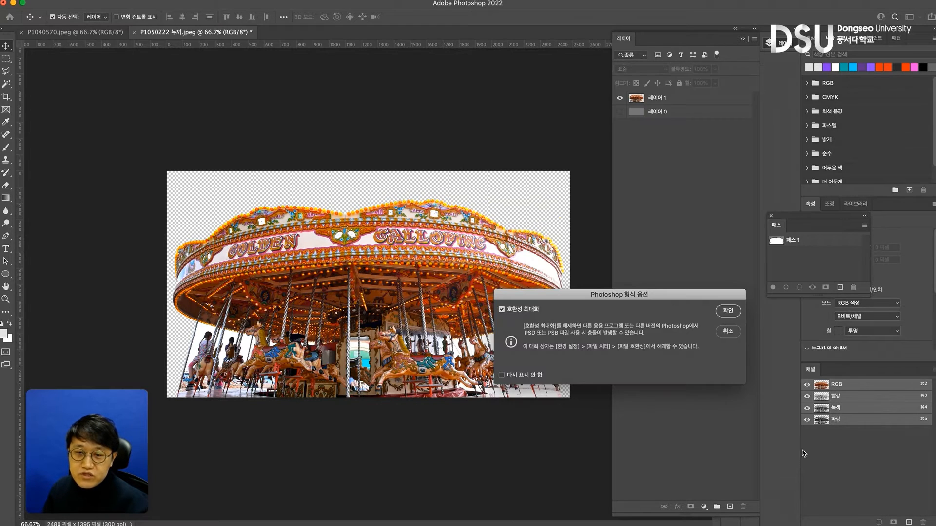
{"action": "left_click", "coordinate": [729, 311]}
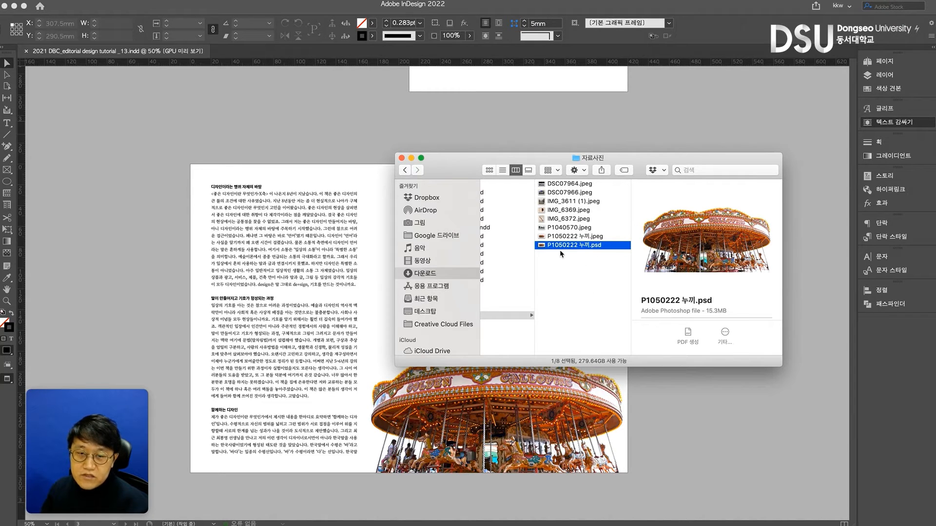
Switch to InDesign and replace the carousel photo on the spread with P1050222 누끼.psd from the 자료사진 folder
{"action": "key", "text": "super+Tab"}
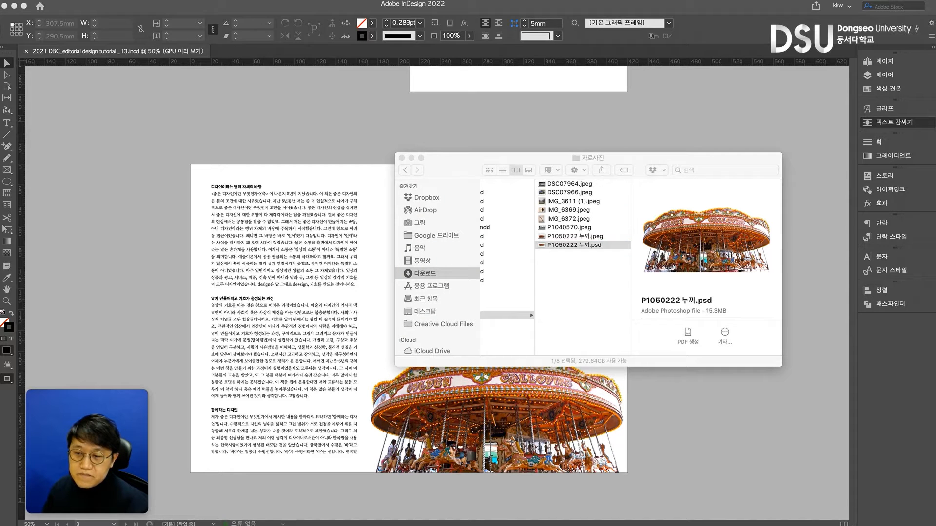
{"action": "left_click_drag", "start_coordinate": [569, 248], "coordinate": [520, 413]}
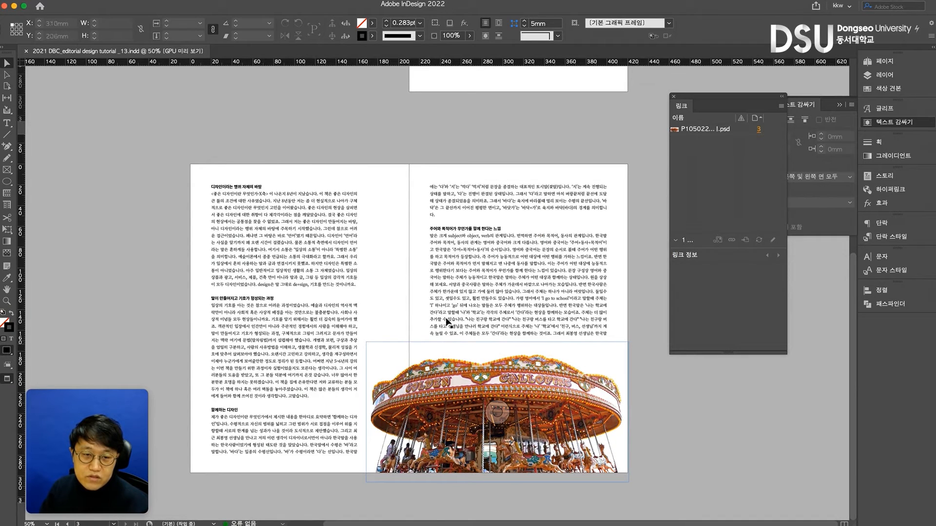
{"action": "left_click", "coordinate": [498, 403]}
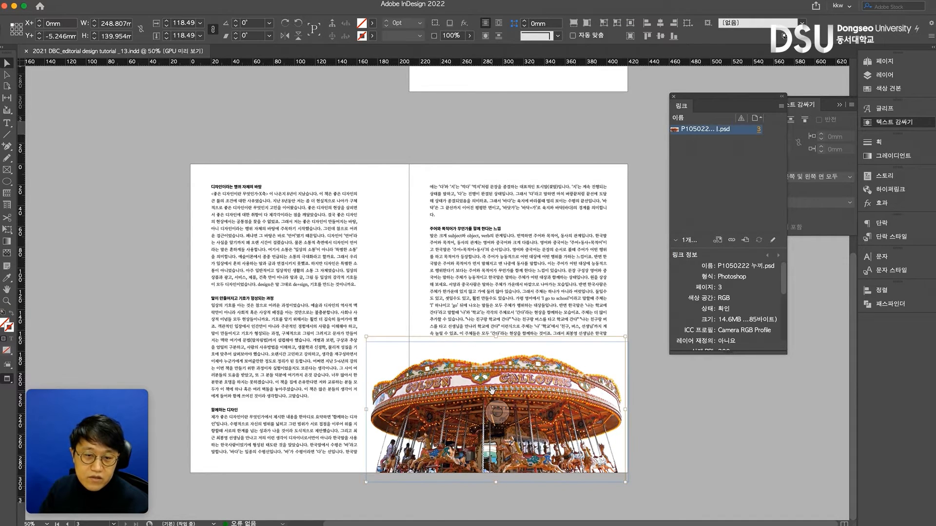
Delete the empty text frame on the pasteboard beside the right page
{"action": "left_click", "coordinate": [399, 261]}
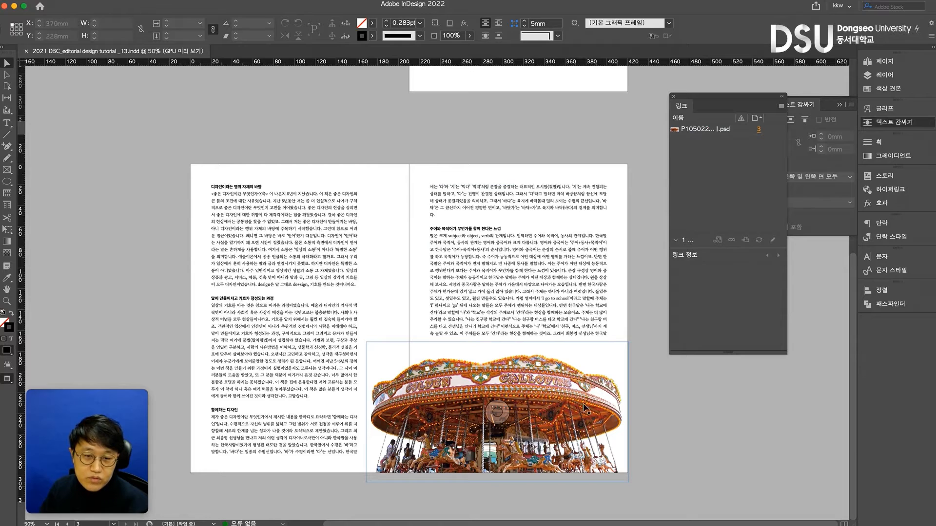
{"action": "left_click", "coordinate": [684, 445]}
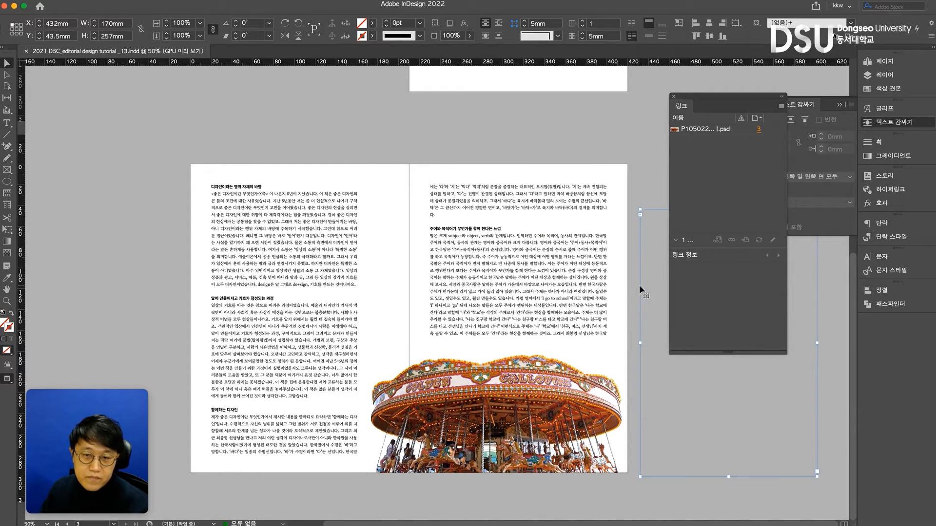
{"action": "key", "text": "Delete"}
Set the carousel photo's text wrap to follow the object's shape
{"action": "left_click", "coordinate": [555, 400]}
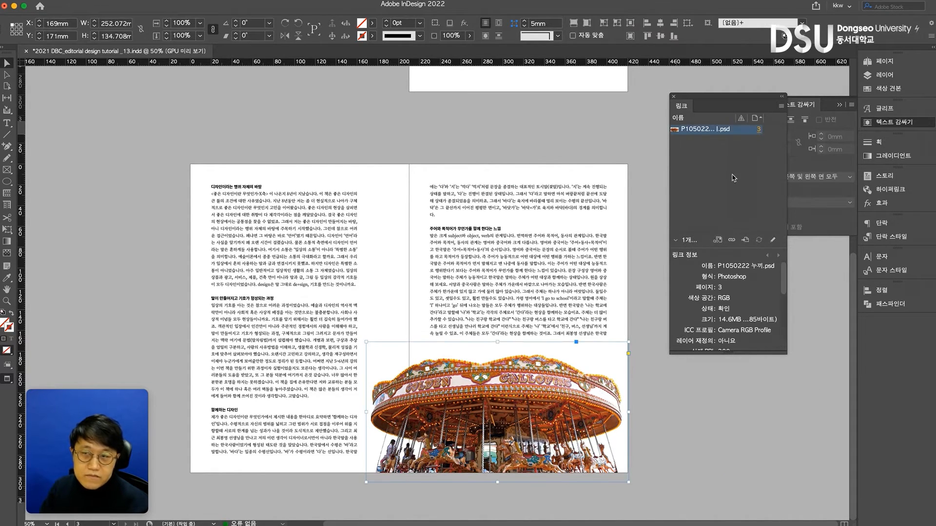
{"action": "left_click", "coordinate": [876, 123]}
{"action": "left_click", "coordinate": [876, 123]}
{"action": "left_click", "coordinate": [777, 120]}
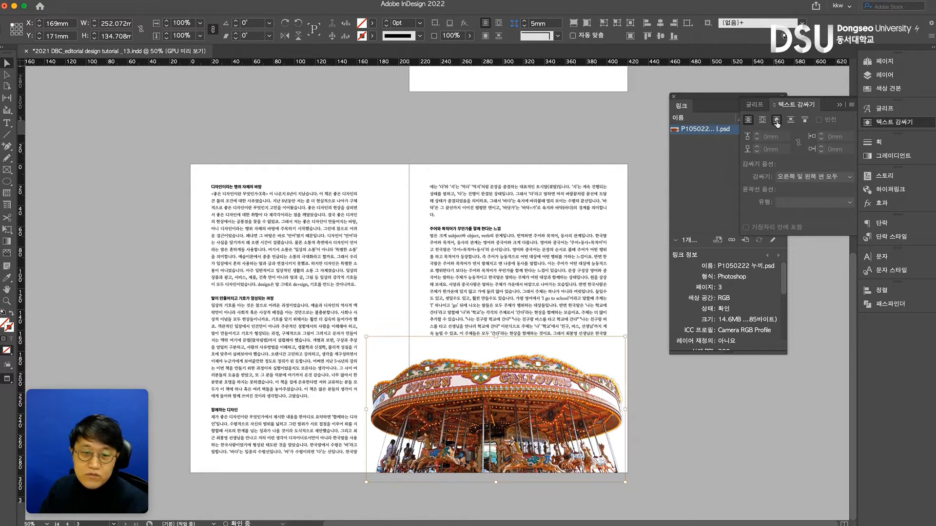
{"action": "left_click", "coordinate": [634, 501]}
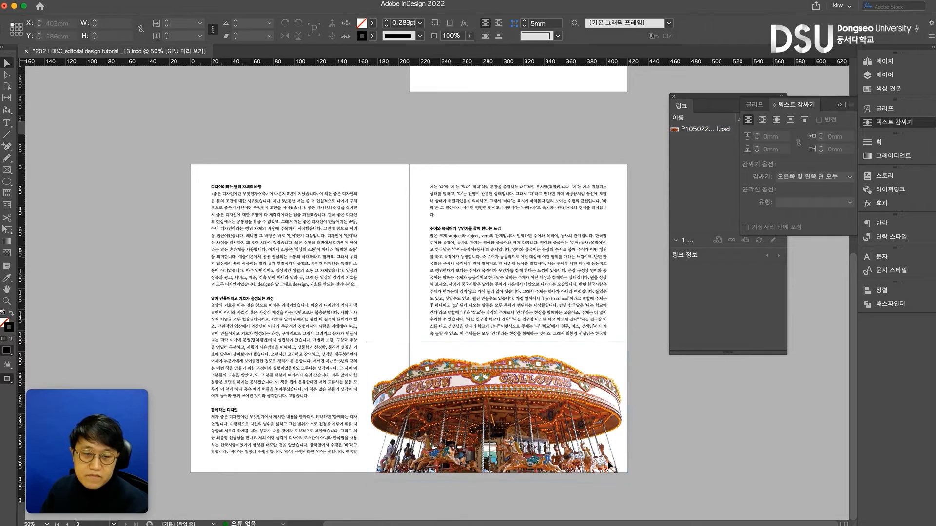
Try moving the carousel photo over the left page's text to X 126.5 mm, and undo the move
{"action": "left_click_drag", "start_coordinate": [609, 466], "coordinate": [567, 466]}
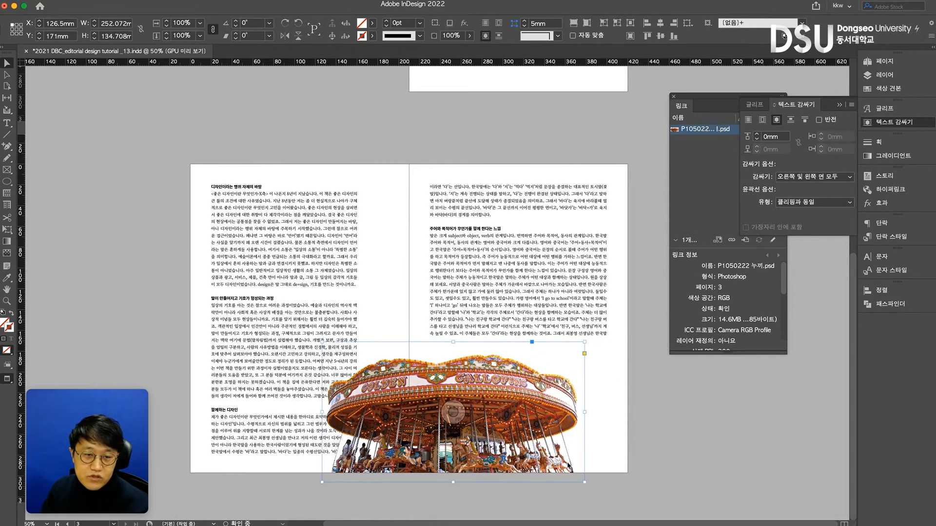
{"action": "key", "text": "super+z"}
{"action": "key", "text": "super+z"}
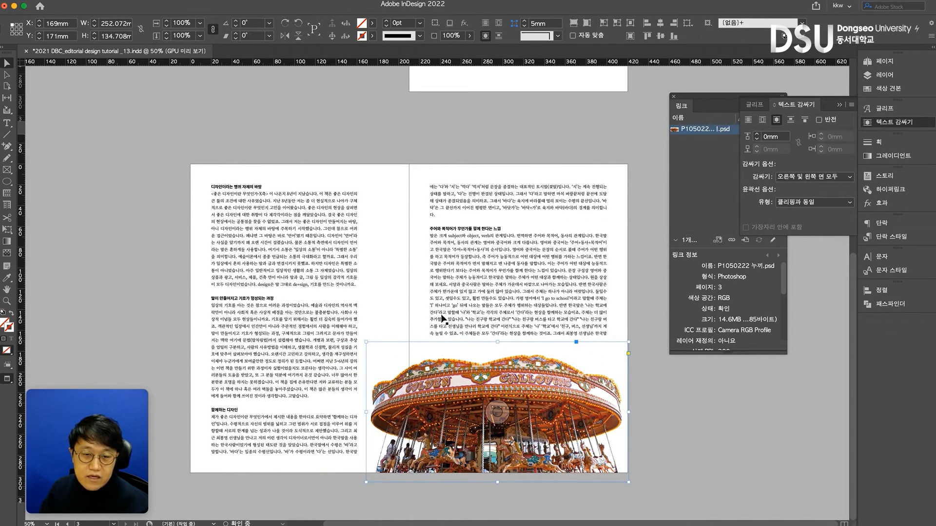
{"action": "left_click", "coordinate": [411, 248]}
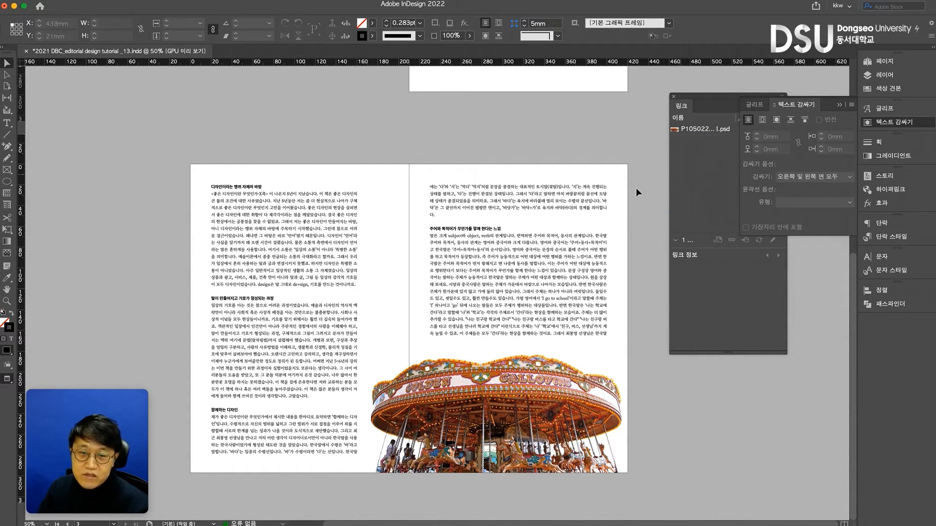
Scale the carousel photo to about 225 mm wide and place it on the right page at X 210 mm, Y about 180 mm
{"action": "left_click", "coordinate": [382, 349]}
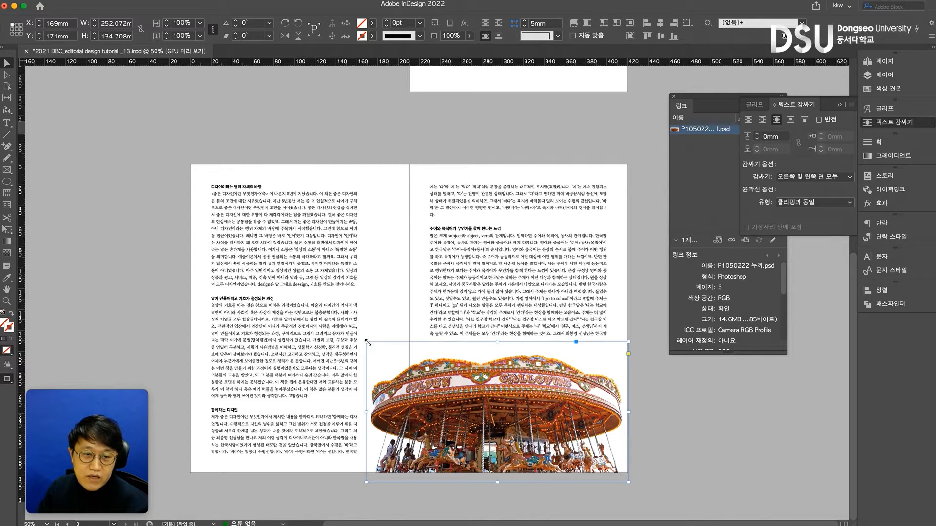
{"action": "left_click_drag", "start_coordinate": [368, 343], "coordinate": [390, 355]}
{"action": "left_click_drag", "start_coordinate": [588, 405], "coordinate": [606, 413]}
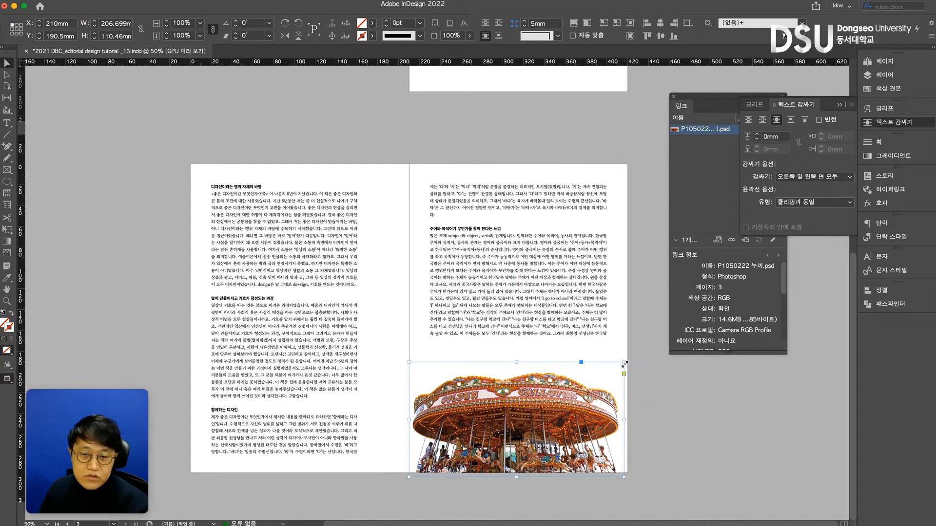
{"action": "left_click_drag", "start_coordinate": [624, 363], "coordinate": [632, 362]}
{"action": "key", "text": "super+z"}
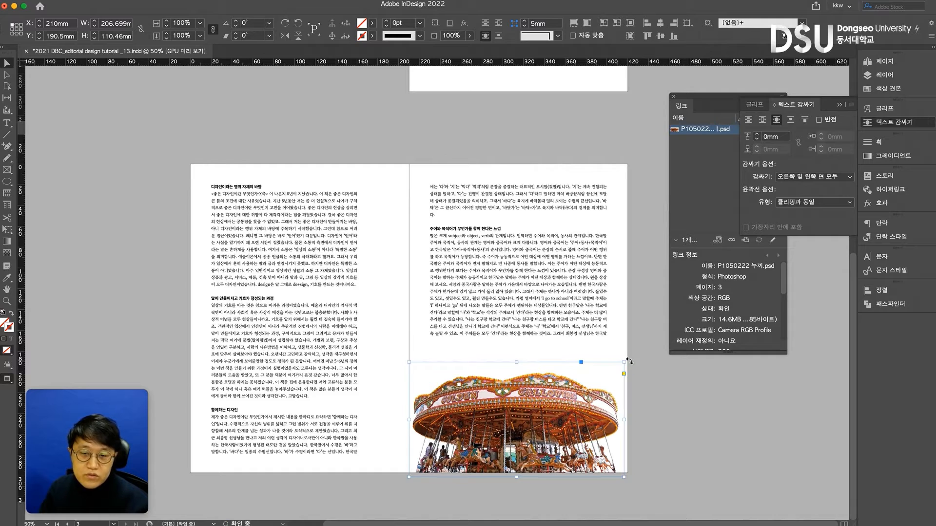
{"action": "left_click_drag", "start_coordinate": [625, 362], "coordinate": [608, 391]}
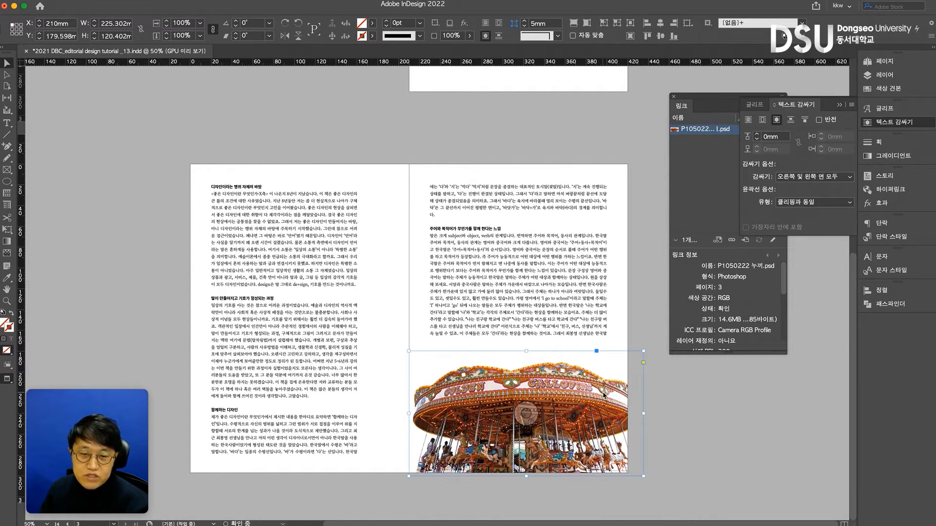
Try the cyan, magenta, yellow, red, green and dark blue swatches as the carousel frame's fill, and reset the fill to None
{"action": "left_click", "coordinate": [892, 88]}
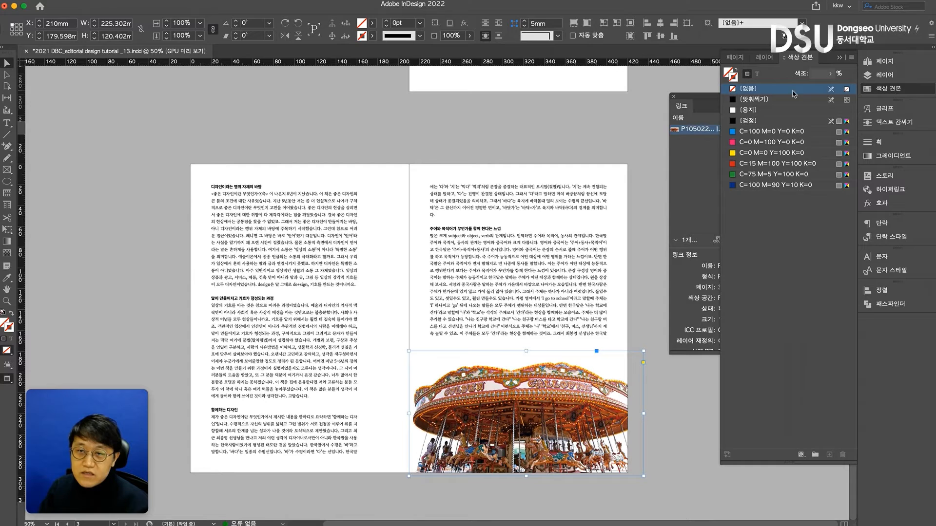
{"action": "left_click", "coordinate": [759, 132]}
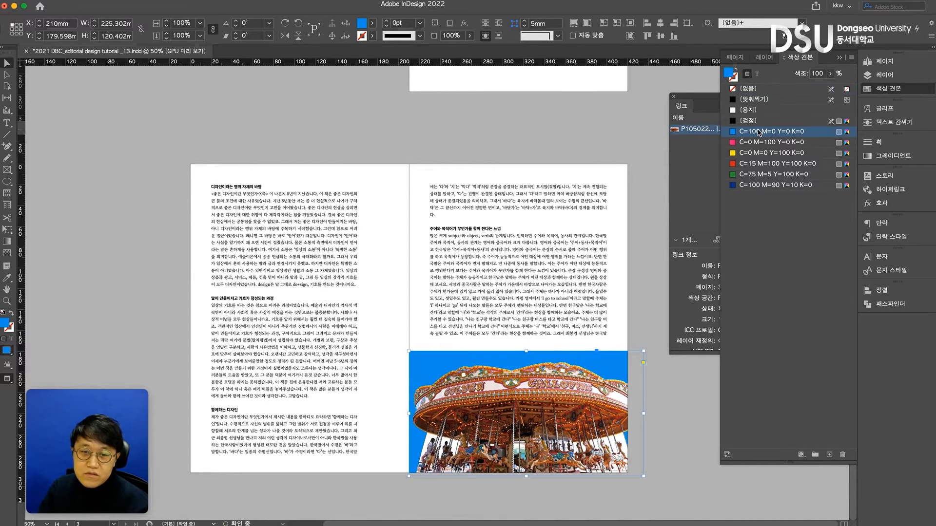
{"action": "left_click", "coordinate": [760, 143]}
{"action": "left_click", "coordinate": [762, 153]}
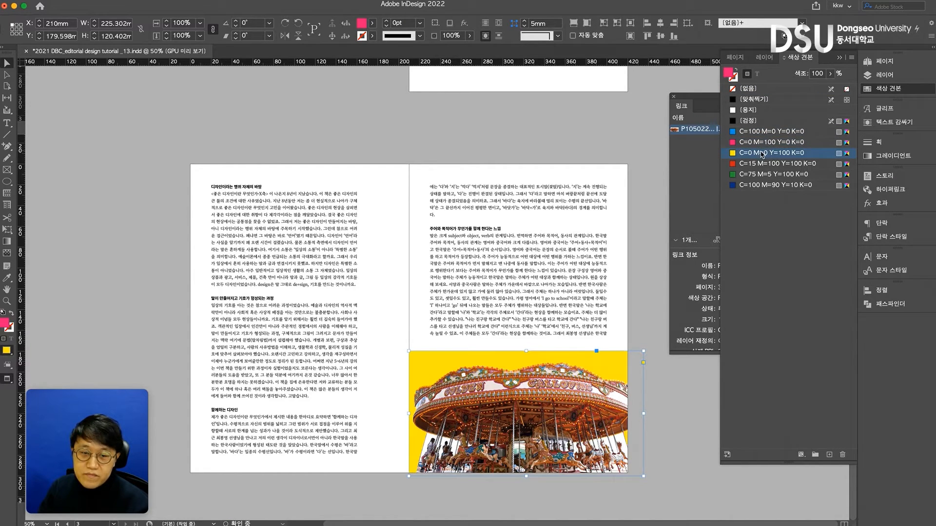
{"action": "left_click", "coordinate": [764, 163]}
{"action": "left_click", "coordinate": [765, 174]}
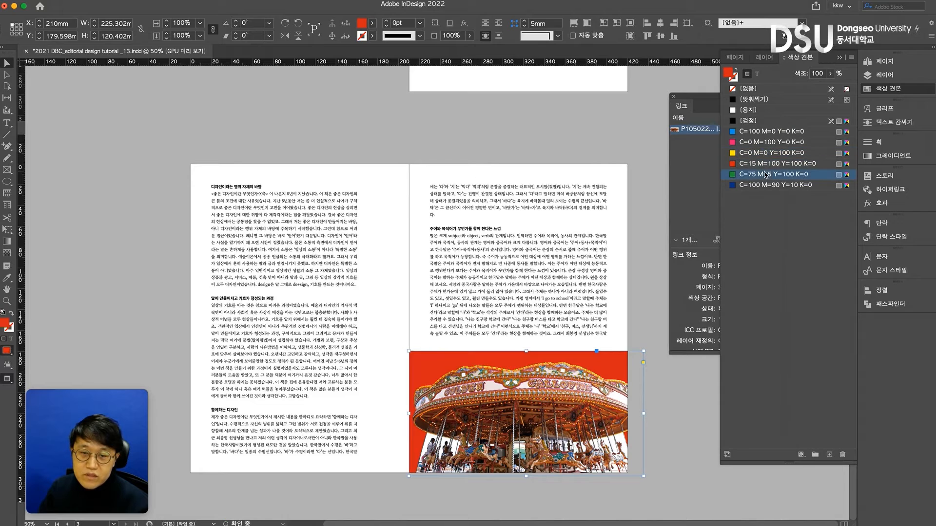
{"action": "left_click", "coordinate": [768, 186]}
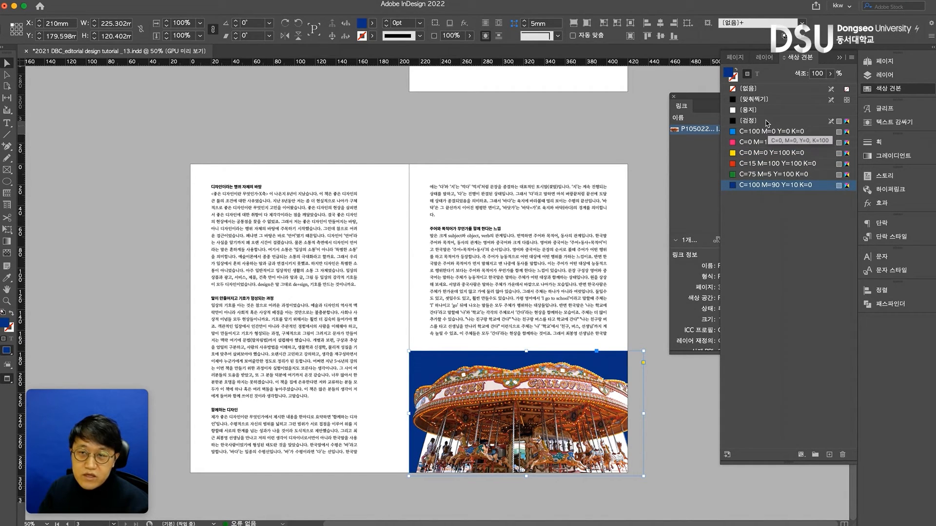
{"action": "left_click", "coordinate": [751, 91]}
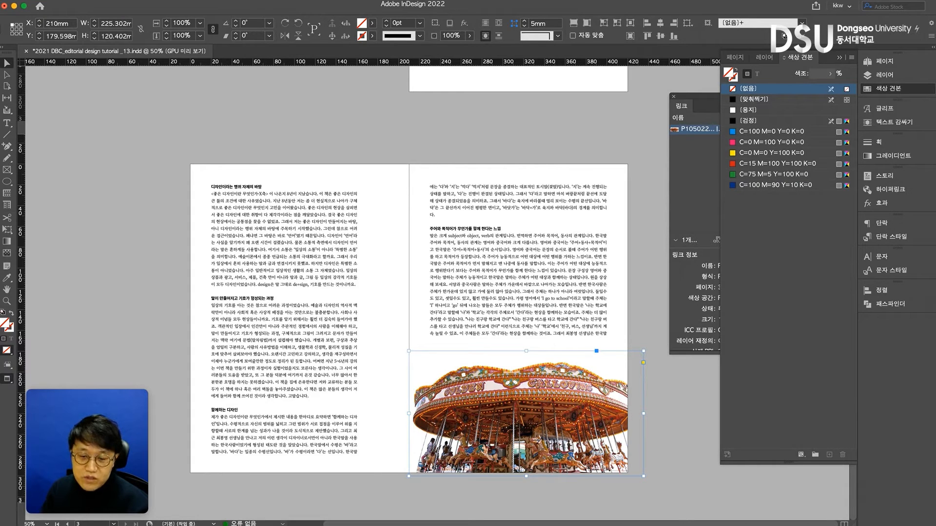
Switch to Photoshop, make the gray layer 레이어 0 visible and save the PSD
{"action": "key", "text": "super+Tab"}
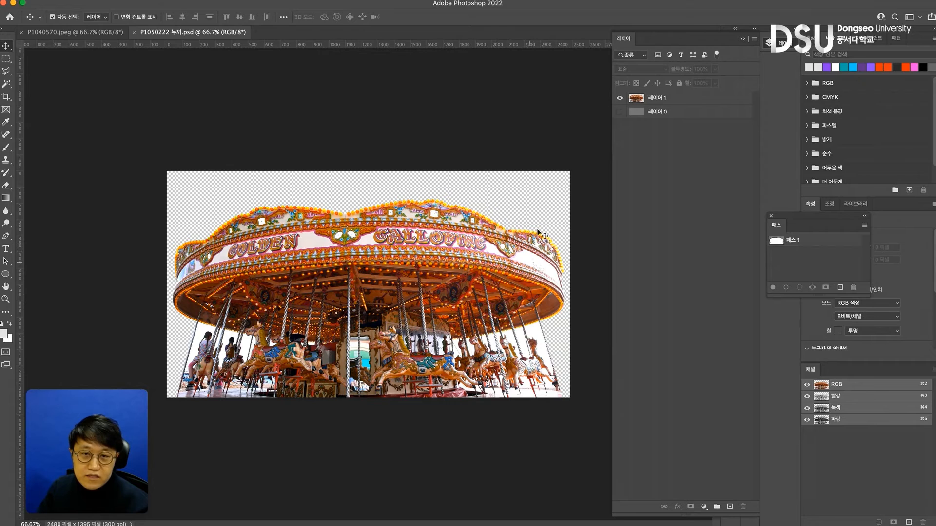
{"action": "left_click", "coordinate": [619, 112]}
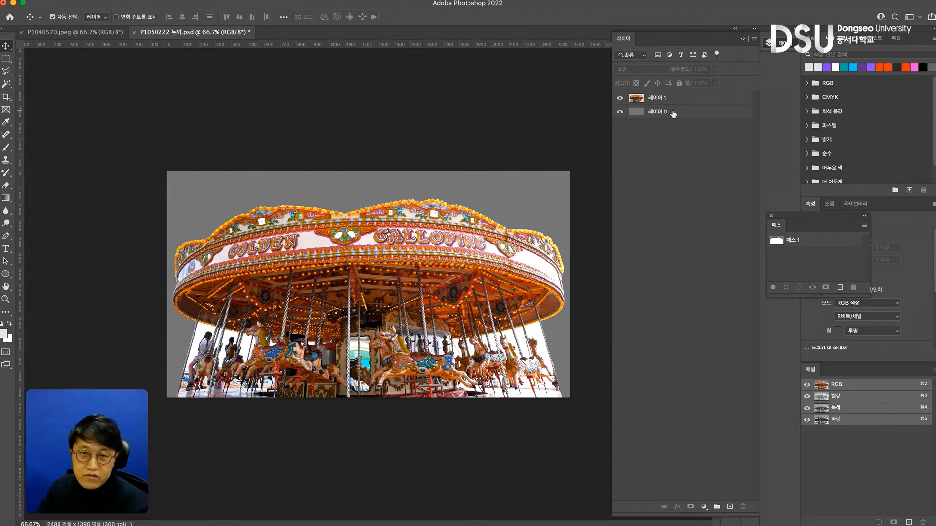
{"action": "left_click", "coordinate": [673, 114]}
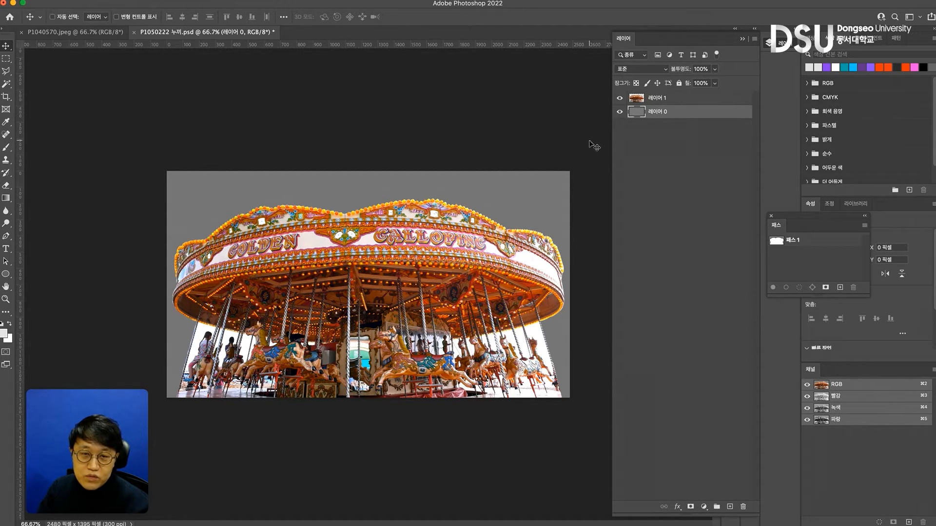
{"action": "key", "text": "super+s"}
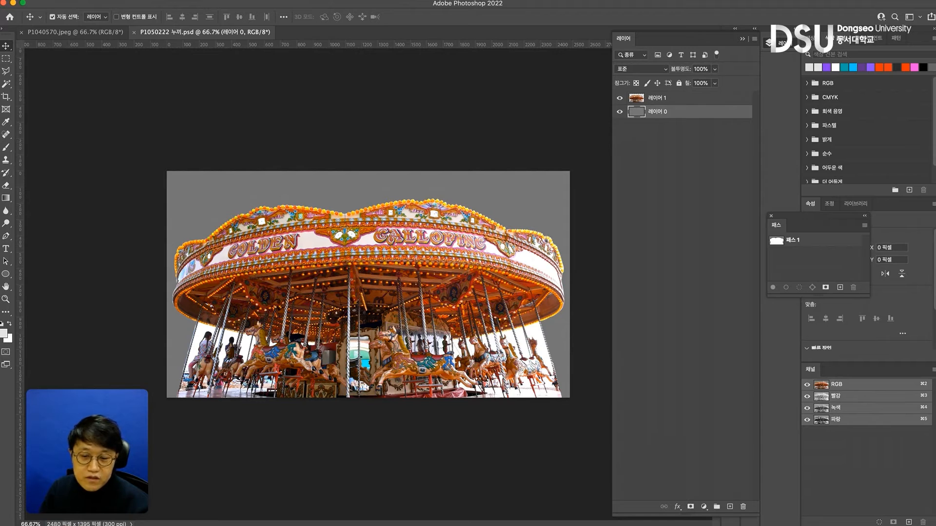
Switch to InDesign and update the modified link of the carousel PSD
{"action": "key", "text": "super+Tab"}
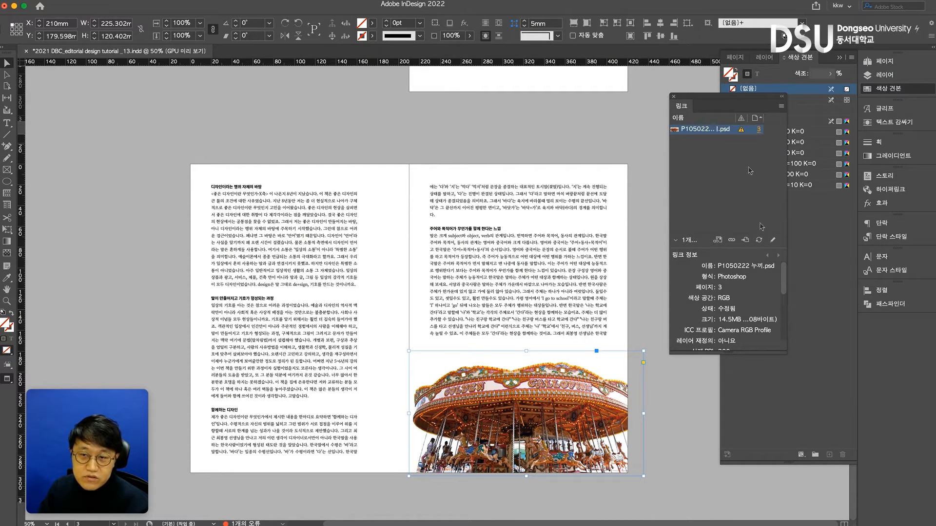
{"action": "left_click", "coordinate": [759, 240]}
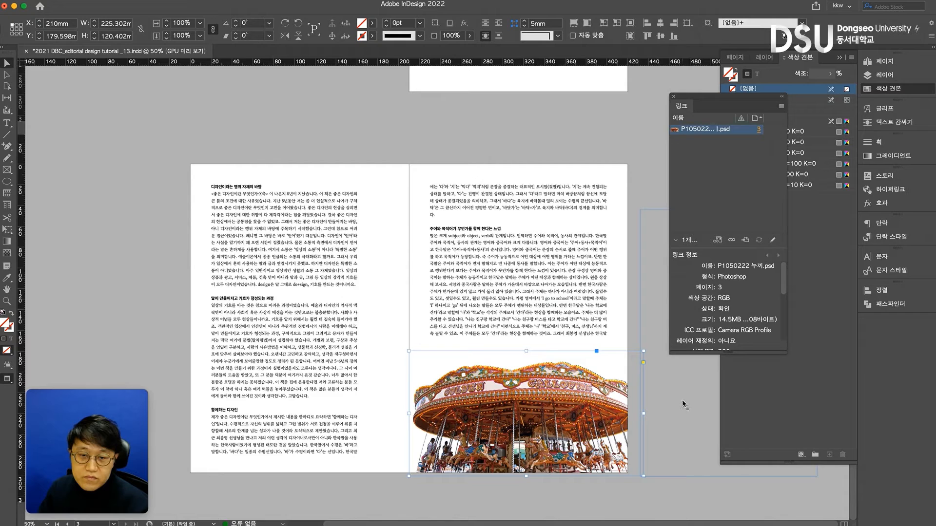
{"action": "left_click_drag", "start_coordinate": [714, 107], "coordinate": [705, 145]}
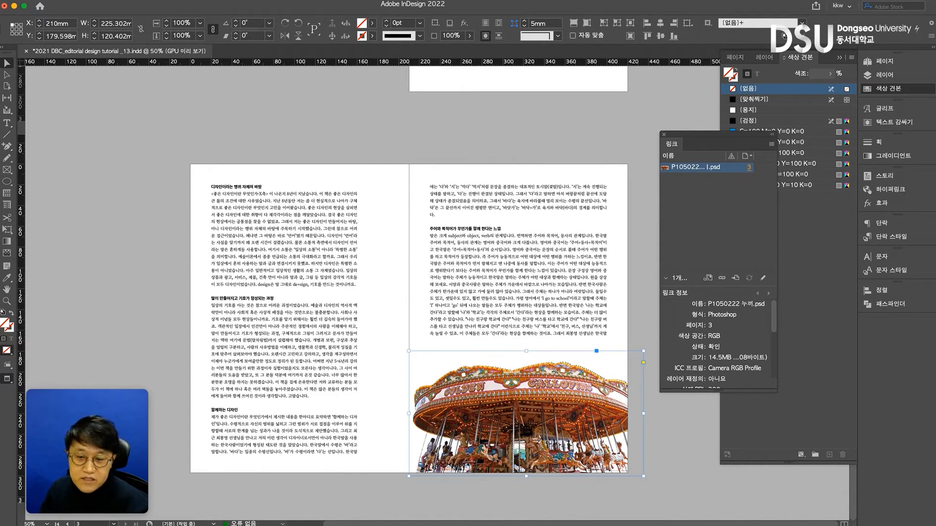
Switch to Photoshop, delete the saved path 패스 1 and save the PSD
{"action": "key", "text": "super+Tab"}
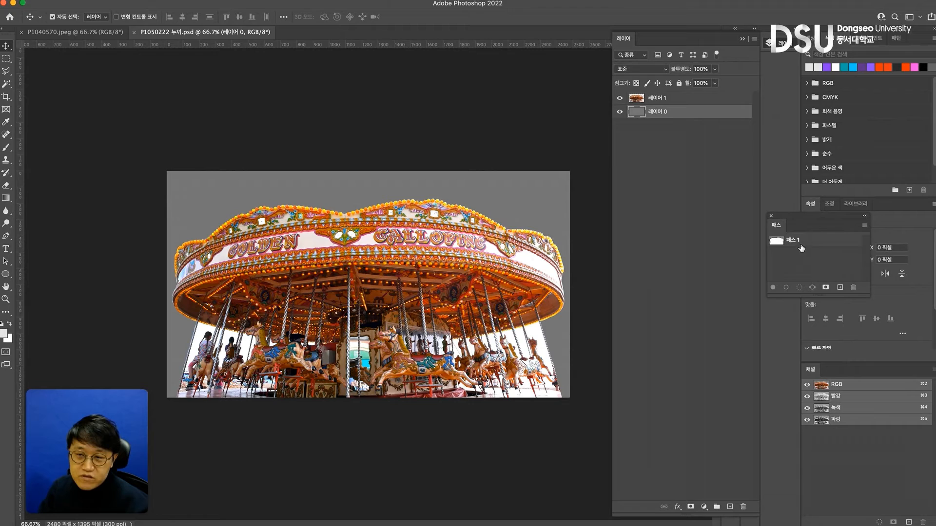
{"action": "left_click", "coordinate": [811, 244]}
{"action": "left_click", "coordinate": [853, 287]}
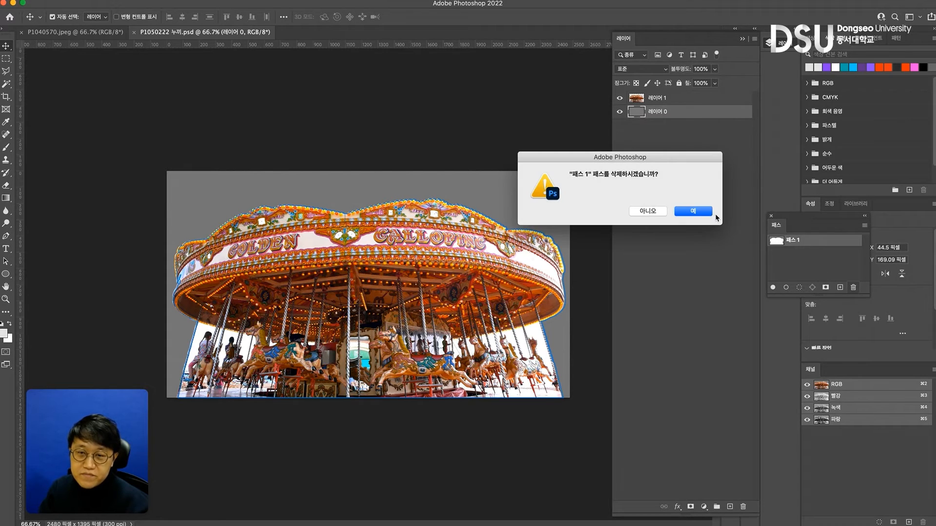
{"action": "left_click", "coordinate": [699, 211]}
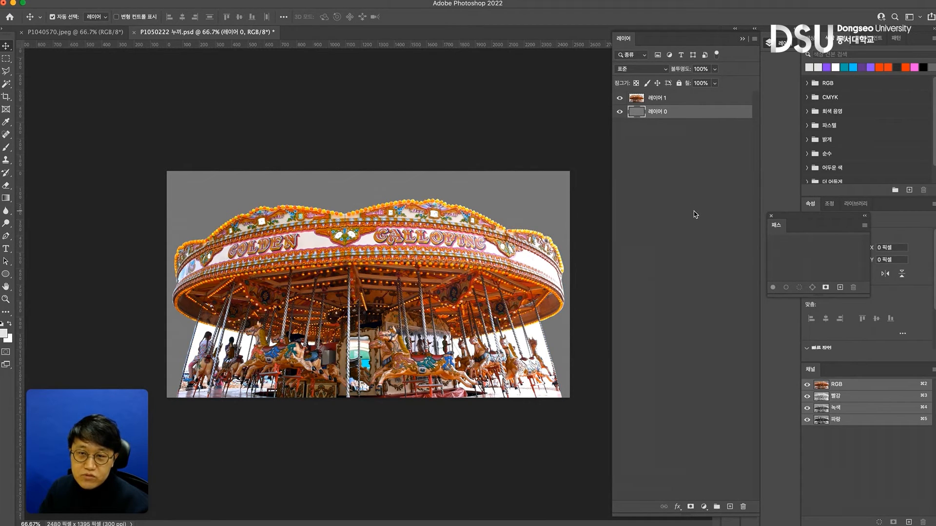
{"action": "key", "text": "super+s"}
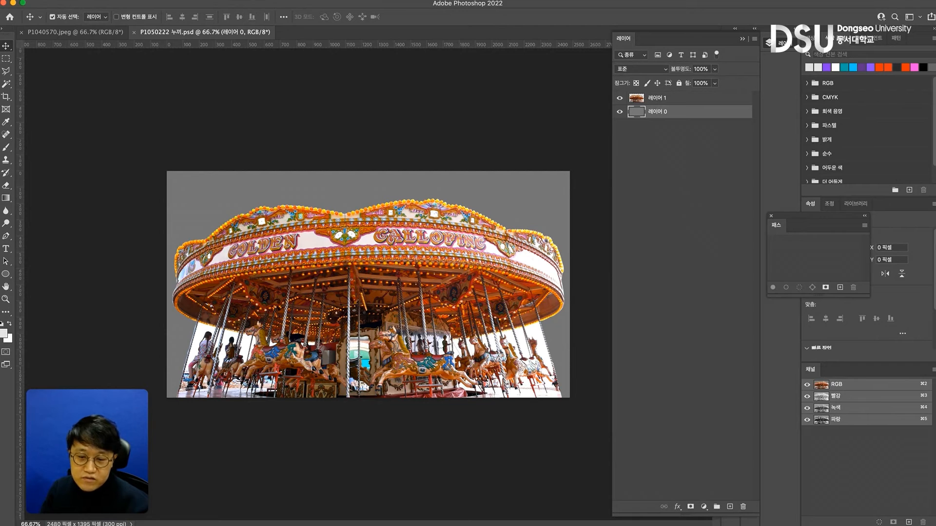
Switch back to InDesign, update the carousel PSD's link and save the layout document
{"action": "key", "text": "super+Tab"}
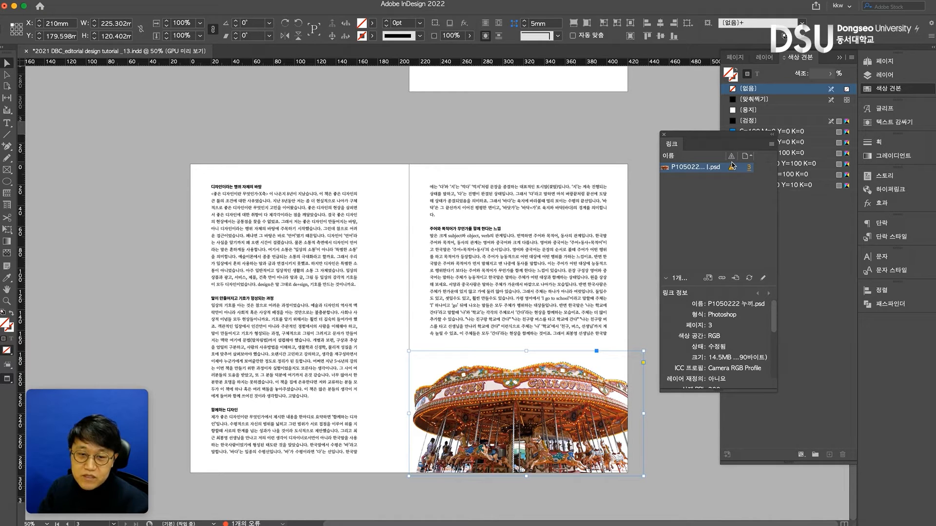
{"action": "left_click", "coordinate": [749, 278]}
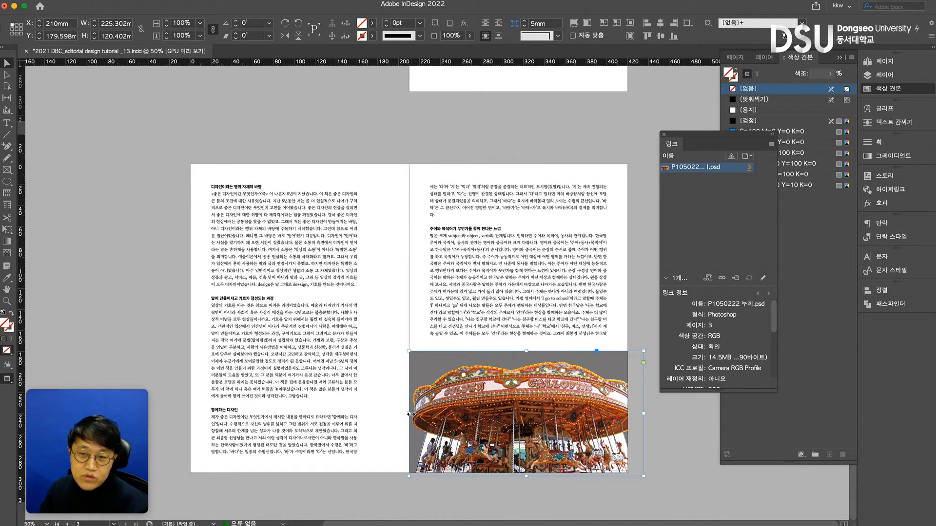
{"action": "key", "text": "super+s"}
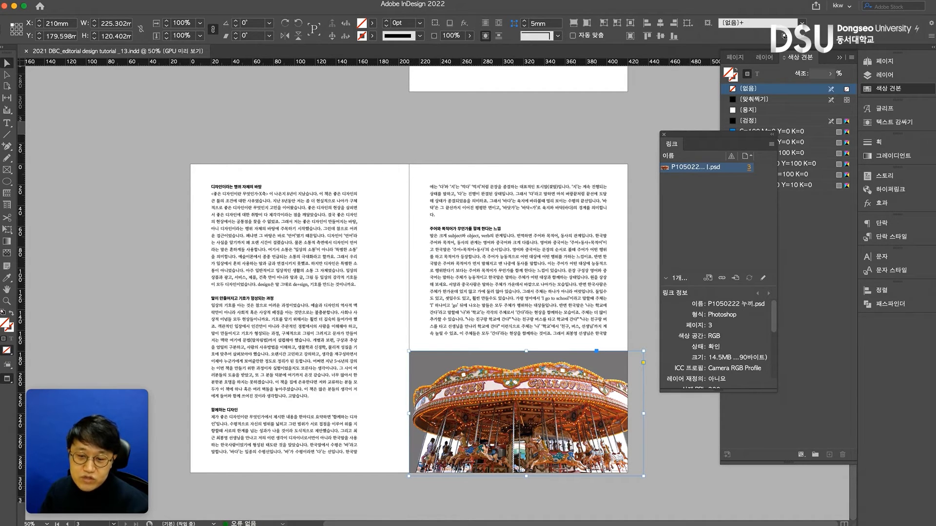
Switch to Photoshop and delete the gray background layer 레이어 0
{"action": "key", "text": "super+Tab"}
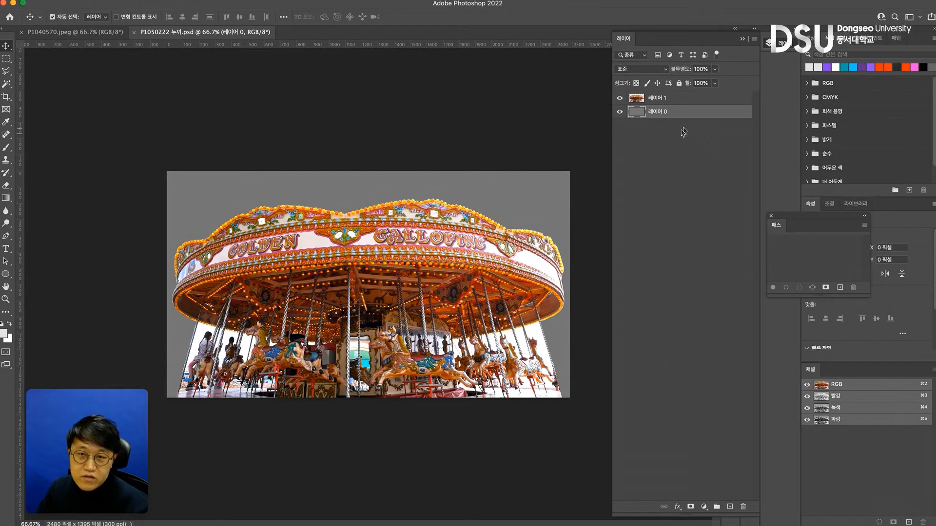
{"action": "left_click", "coordinate": [743, 506]}
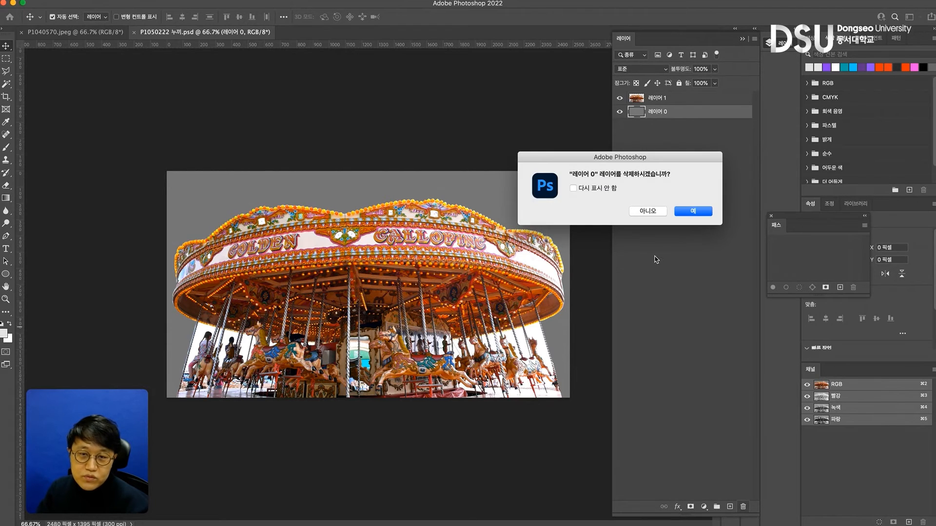
{"action": "left_click", "coordinate": [693, 211]}
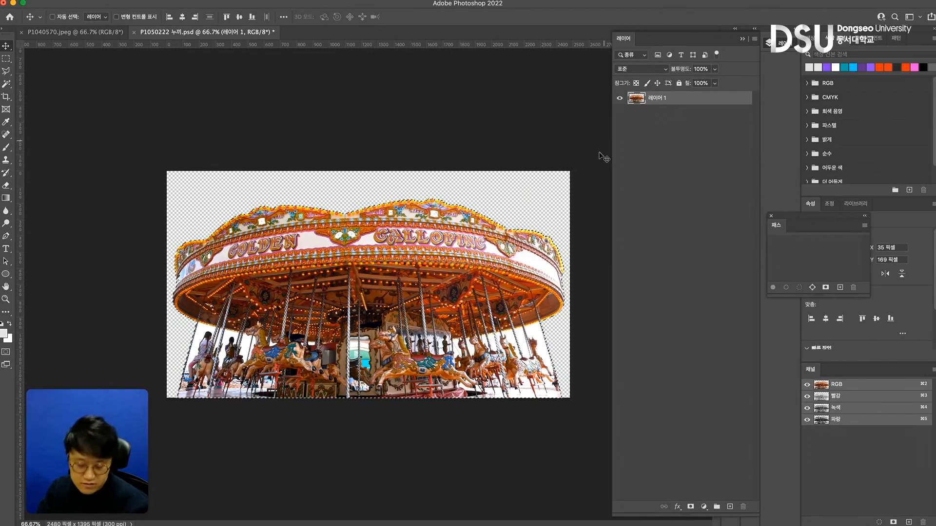
Scale the carousel on 레이어 1 to about 84%, keeping its lower-right corner in place
{"action": "key", "text": "super+t"}
{"action": "left_click_drag", "start_coordinate": [173, 199], "coordinate": [235, 231]}
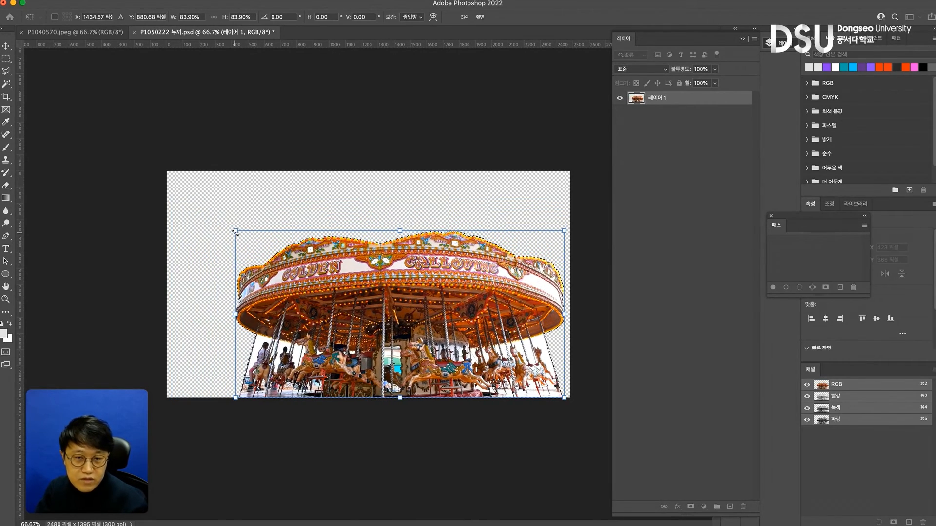
{"action": "key", "text": "Return"}
Duplicate the carousel layer, offset the copy toward the canvas's upper left and place it beneath 레이어 1
{"action": "left_click_drag", "start_coordinate": [688, 101], "coordinate": [729, 507]}
{"action": "left_click_drag", "start_coordinate": [514, 273], "coordinate": [453, 225]}
{"action": "left_click_drag", "start_coordinate": [679, 99], "coordinate": [670, 119]}
Rotate the carousel copy about -17.6°, scale it to about 85% wide and 97% high behind the original, and clear the selection
{"action": "key", "text": "super+t"}
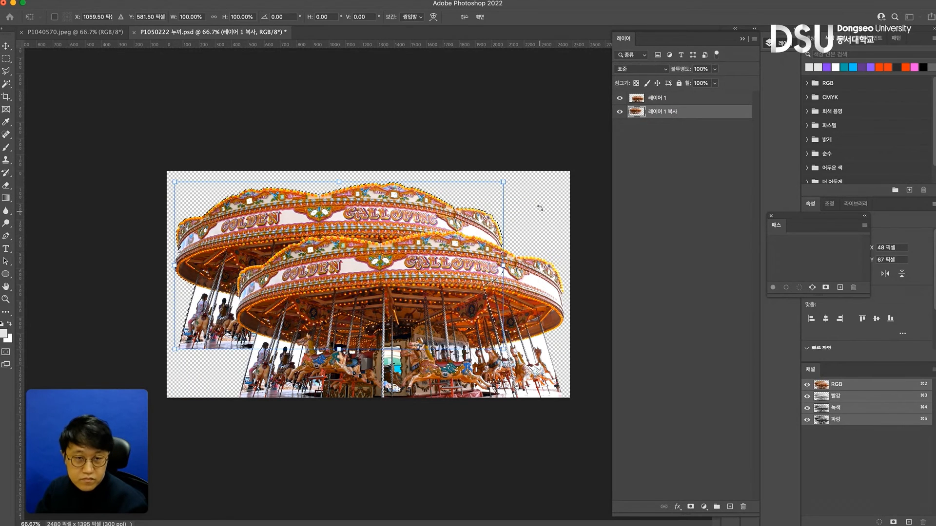
{"action": "left_click_drag", "start_coordinate": [524, 176], "coordinate": [424, 167]}
{"action": "left_click_drag", "start_coordinate": [298, 216], "coordinate": [299, 203]}
{"action": "left_click_drag", "start_coordinate": [334, 222], "coordinate": [341, 237]}
{"action": "left_click_drag", "start_coordinate": [431, 176], "coordinate": [430, 173]}
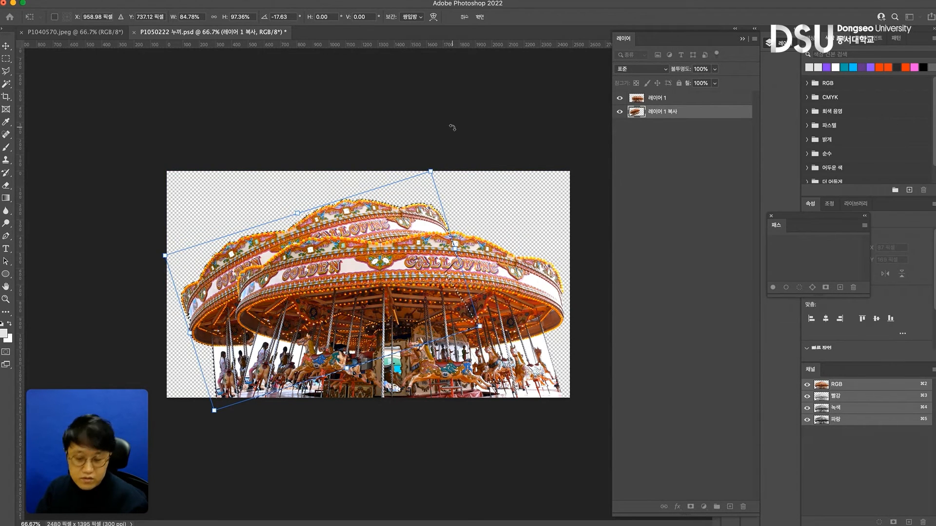
{"action": "key", "text": "Return"}
{"action": "key", "text": "super+d"}
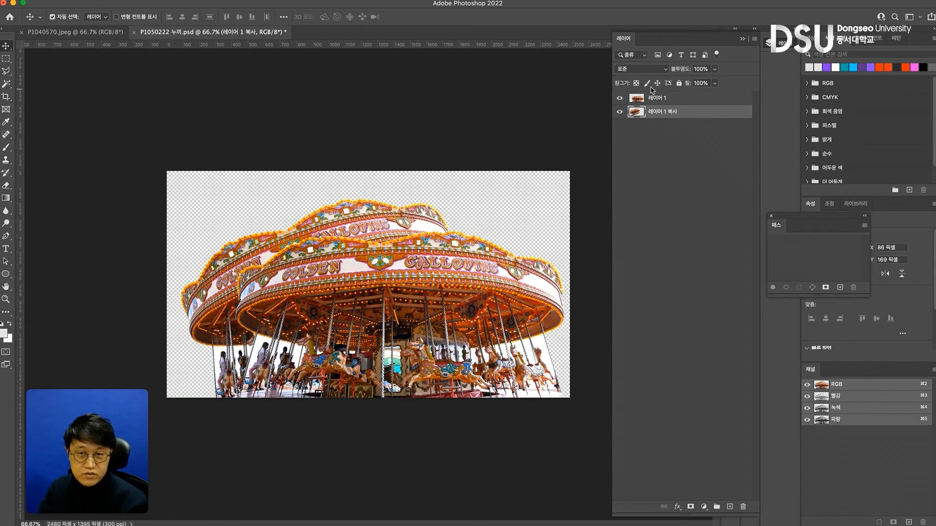
Hide the layer 레이어 1 복사 and save the PSD
{"action": "left_click", "coordinate": [620, 112]}
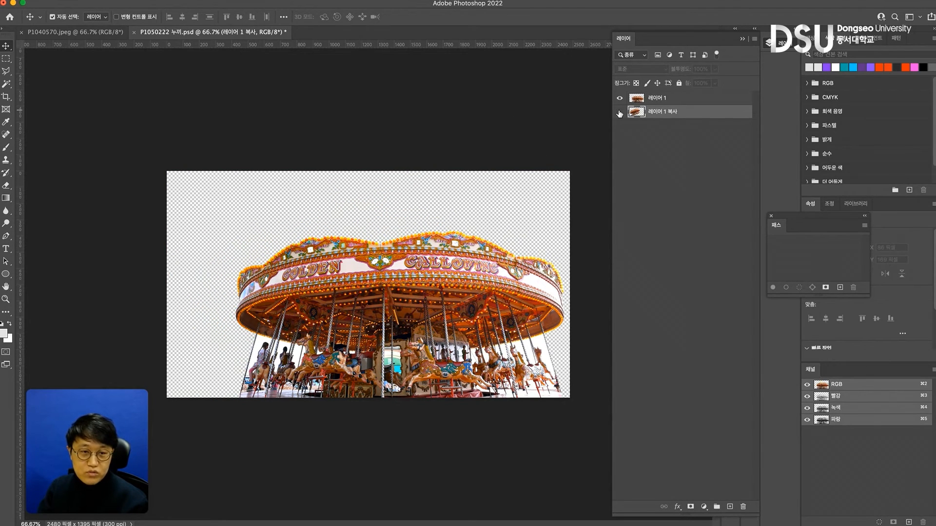
{"action": "left_click", "coordinate": [620, 112]}
{"action": "left_click", "coordinate": [620, 112]}
{"action": "key", "text": "super+s"}
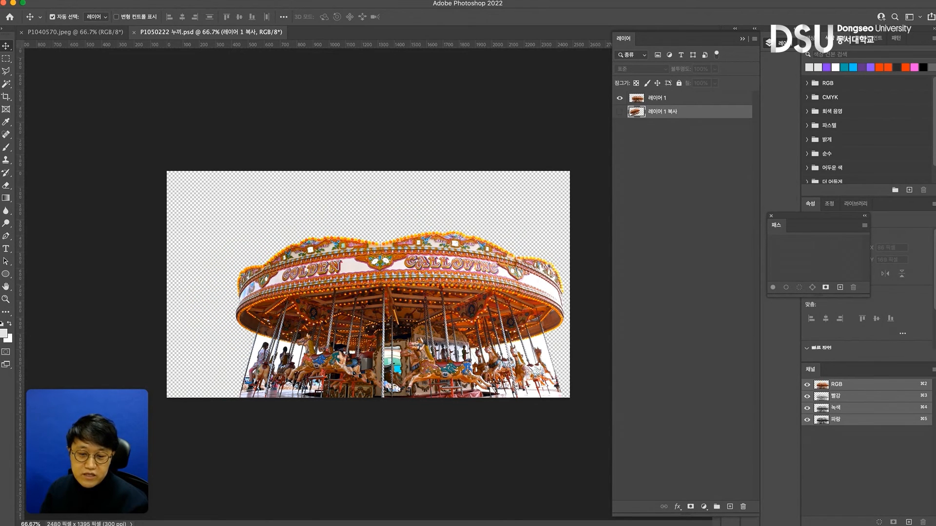
Switch to InDesign, update the carousel link and move the photo to X 205 mm, Y 182.5 mm
{"action": "key", "text": "super+Tab"}
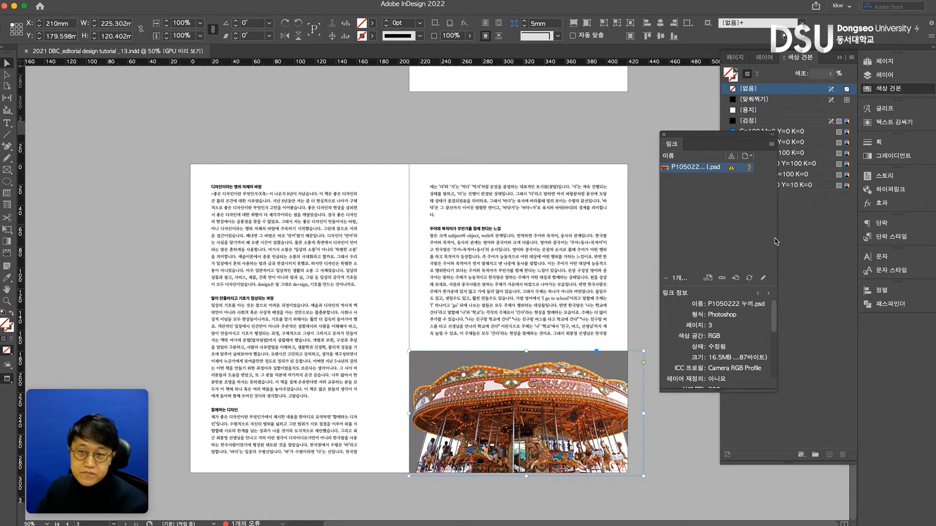
{"action": "left_click", "coordinate": [749, 279]}
{"action": "left_click_drag", "start_coordinate": [634, 460], "coordinate": [595, 446]}
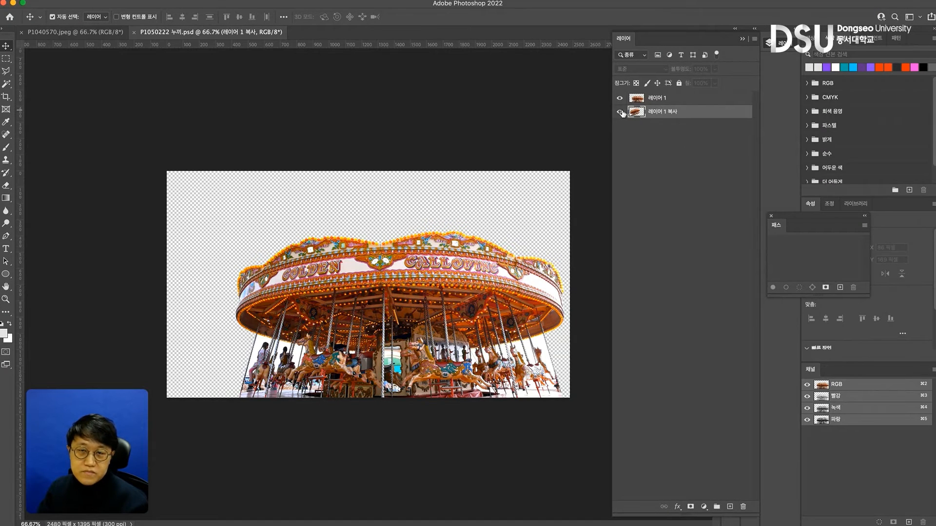
Show the layer 레이어 1 복사 in Photoshop, save the PSD and update its link in InDesign
{"action": "left_click", "coordinate": [620, 112]}
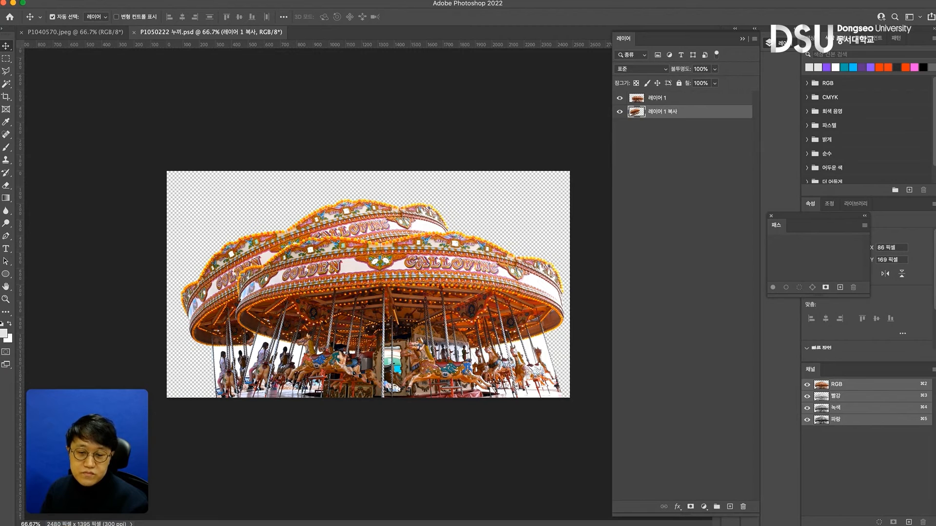
{"action": "key", "text": "super+Tab"}
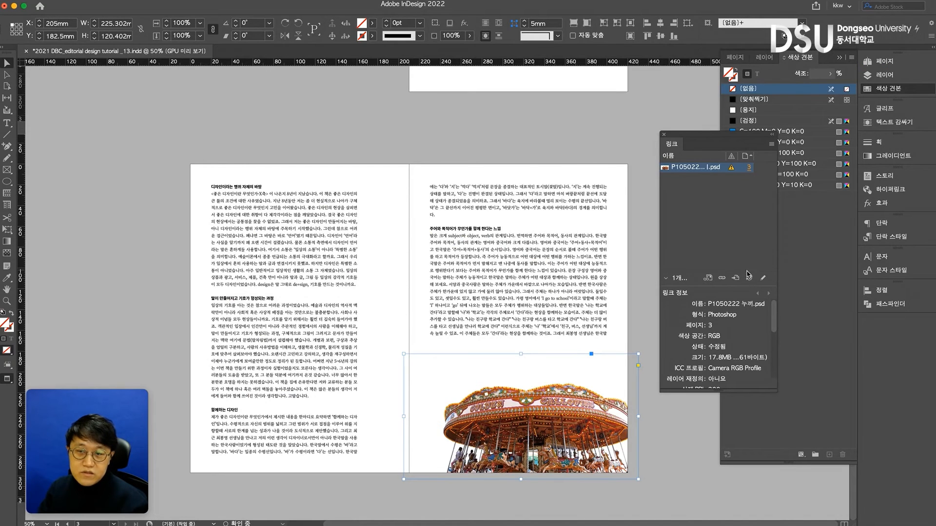
{"action": "left_click", "coordinate": [749, 279]}
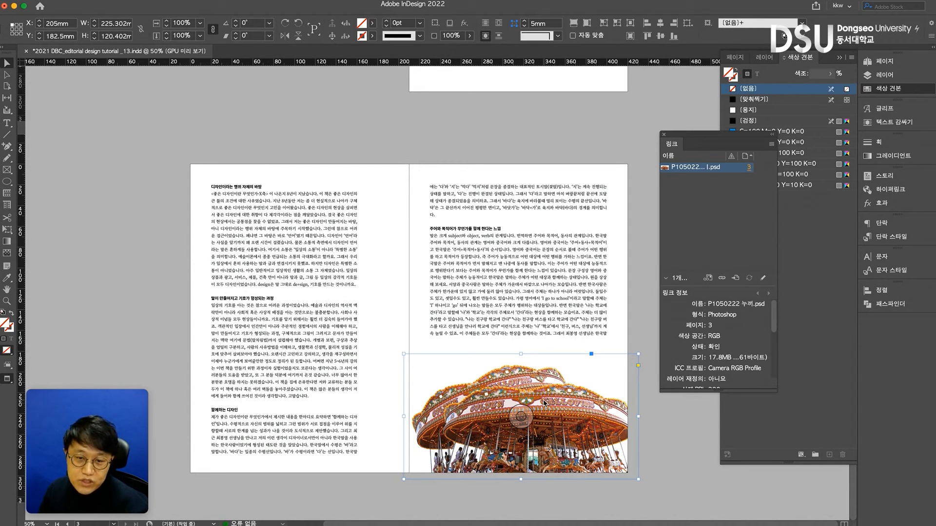
Extend the carousel frame upward to about 124 mm high and move it to about X 202 mm, Y 178 mm
{"action": "left_click_drag", "start_coordinate": [521, 353], "coordinate": [522, 350]}
{"action": "left_click_drag", "start_coordinate": [584, 401], "coordinate": [581, 400]}
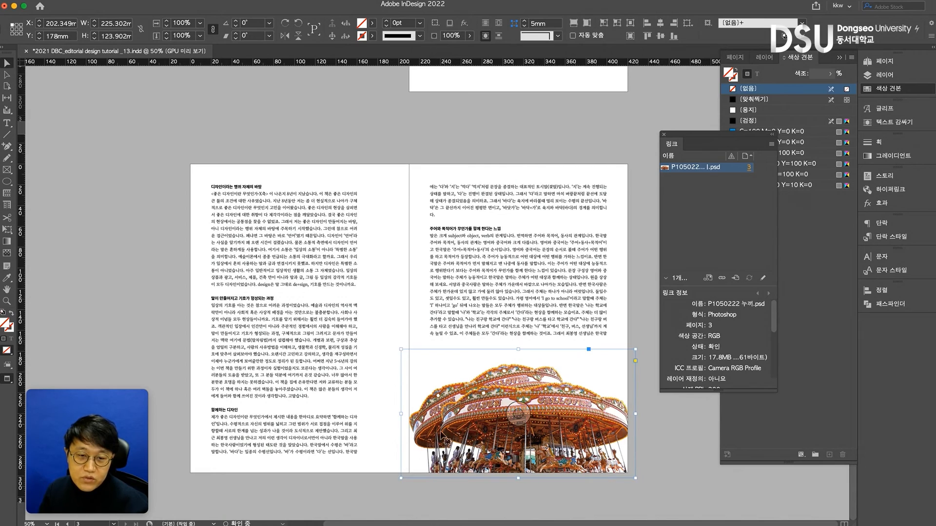
Delete the placed carousel PSD from the right page
{"action": "left_click", "coordinate": [682, 455]}
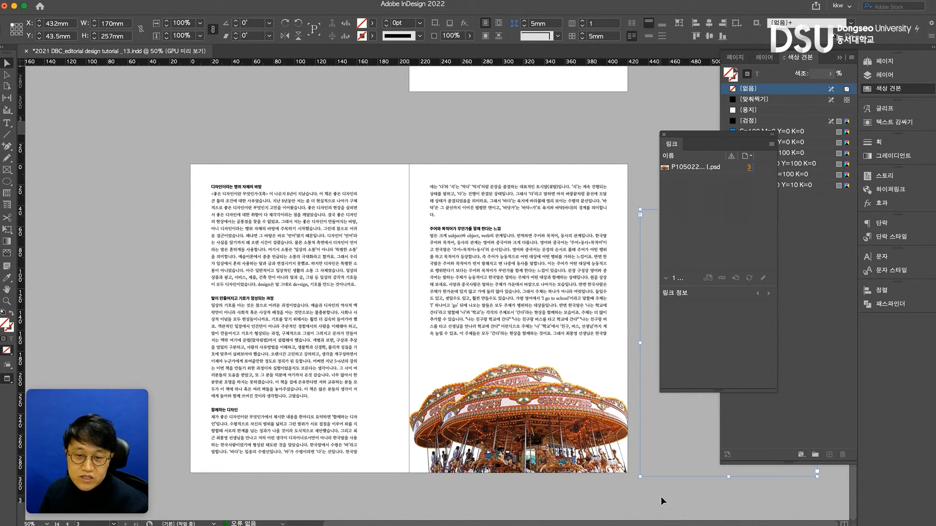
{"action": "left_click", "coordinate": [621, 457]}
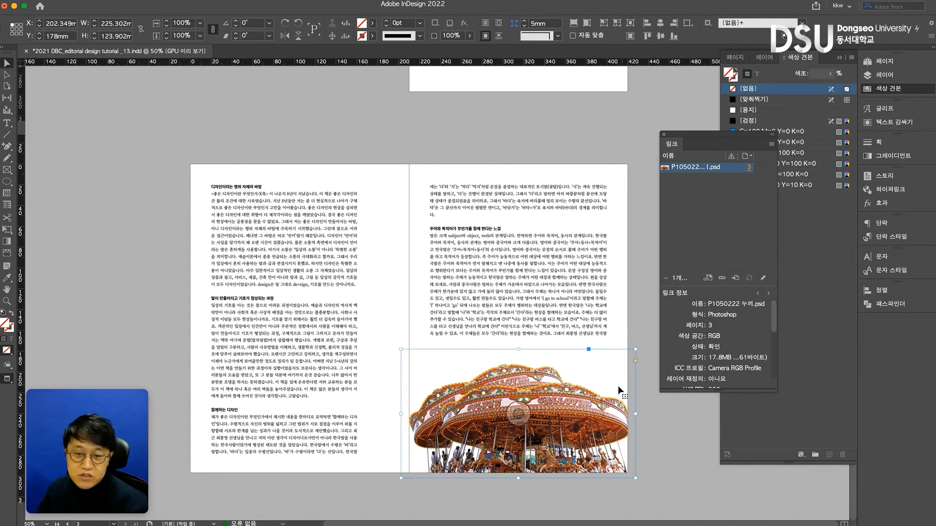
{"action": "left_click_drag", "start_coordinate": [618, 386], "coordinate": [622, 386]}
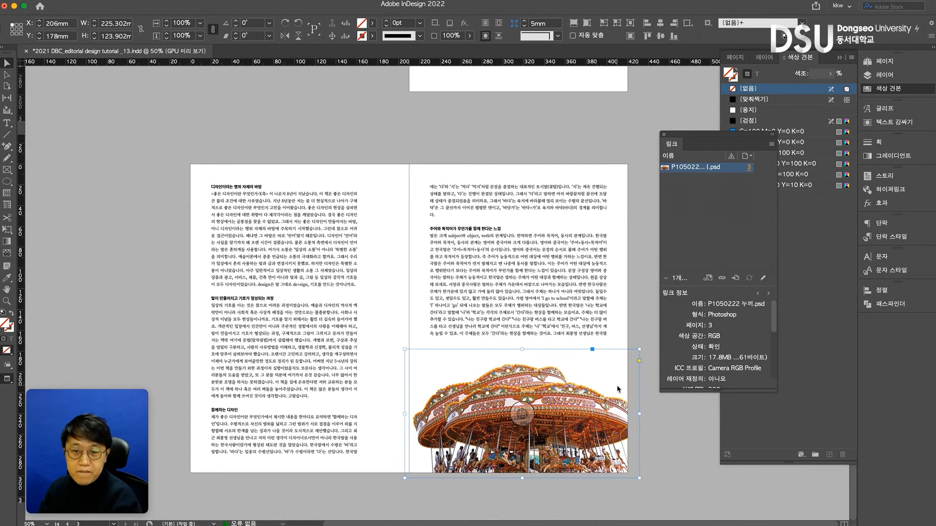
{"action": "key", "text": "Delete"}
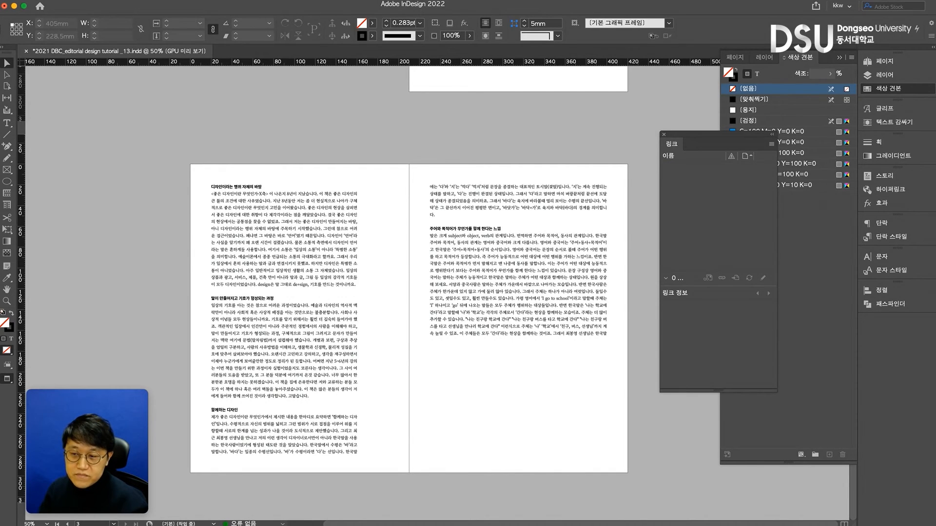
Place P1050222 누끼.jpeg at the bottom of the right page about 153 mm wide and add an overlapping copy at X 232 mm, Y 194 mm
{"action": "key", "text": "super+d"}
{"action": "key", "text": "super+Tab"}
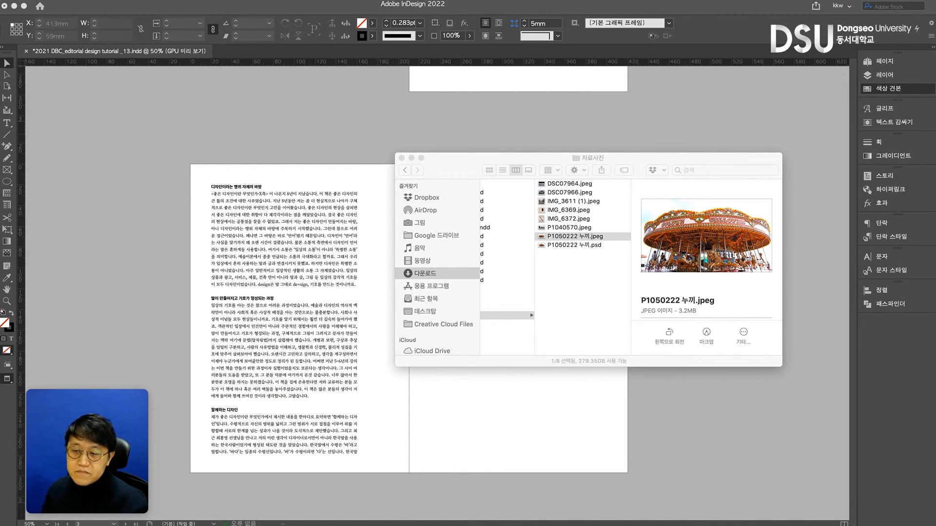
{"action": "left_click_drag", "start_coordinate": [567, 237], "coordinate": [467, 400]}
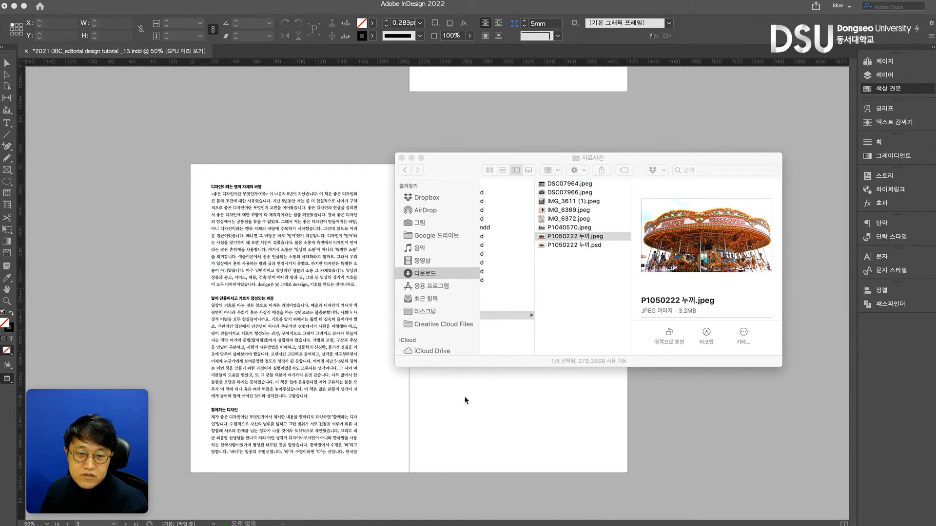
{"action": "left_click_drag", "start_coordinate": [436, 373], "coordinate": [574, 432]}
{"action": "left_click", "coordinate": [611, 436]}
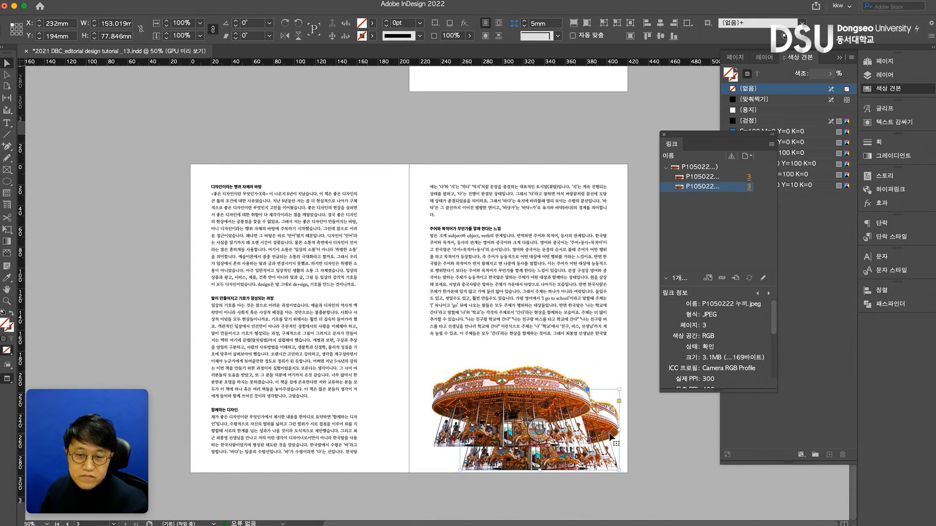
Bring the lower carousel copy to the front and rotate the other copy about 16° counterclockwise
{"action": "key", "text": "shift+super+bracketright"}
{"action": "left_click", "coordinate": [591, 369]}
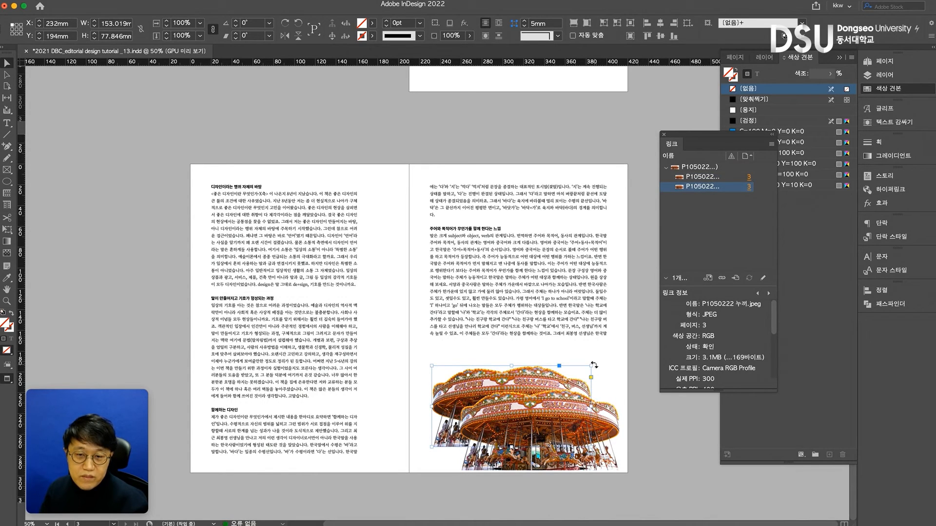
{"action": "left_click_drag", "start_coordinate": [593, 365], "coordinate": [539, 384]}
Move both carousel copies together slightly downward to the bottom edge of the right page
{"action": "left_click", "coordinate": [660, 453]}
{"action": "left_click", "coordinate": [608, 423]}
{"action": "left_click", "coordinate": [576, 384], "text": "shift"}
{"action": "left_click_drag", "start_coordinate": [611, 422], "coordinate": [613, 428]}
{"action": "left_click", "coordinate": [633, 343]}
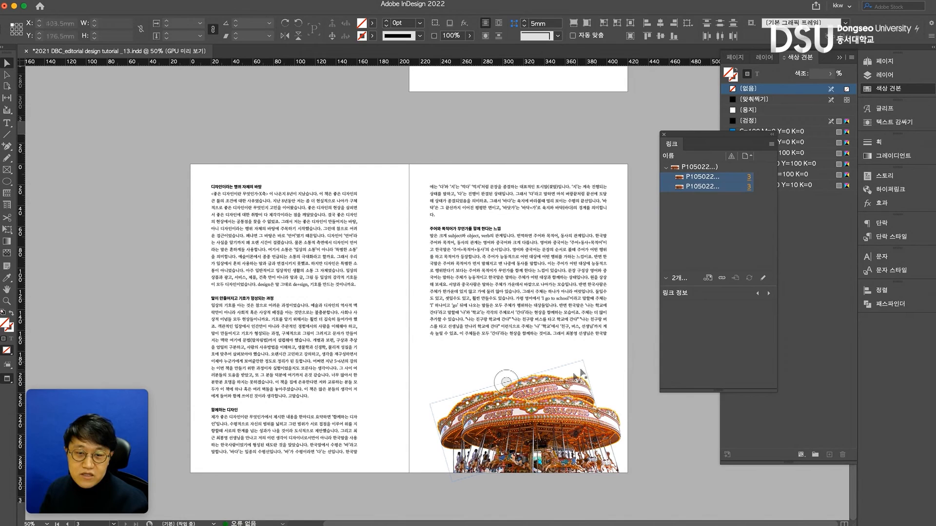
{"action": "left_click", "coordinate": [580, 376]}
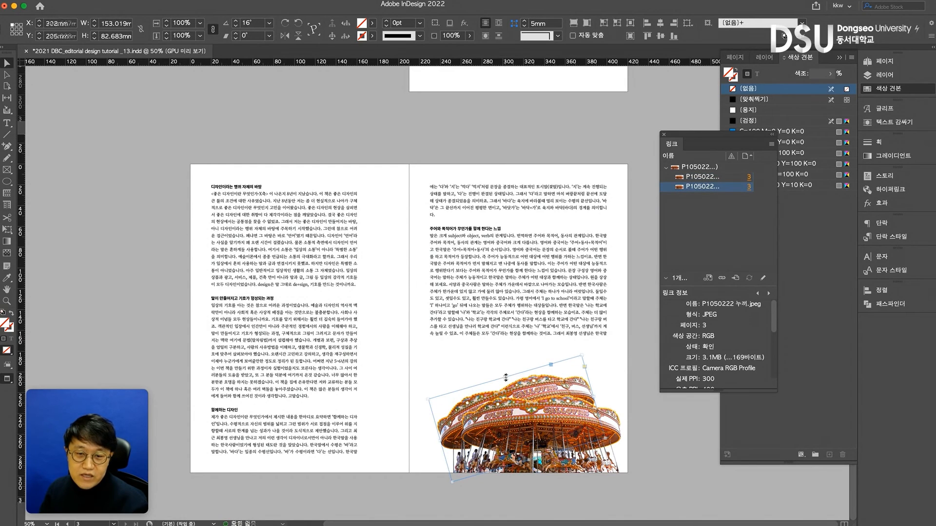
{"action": "left_click", "coordinate": [630, 373]}
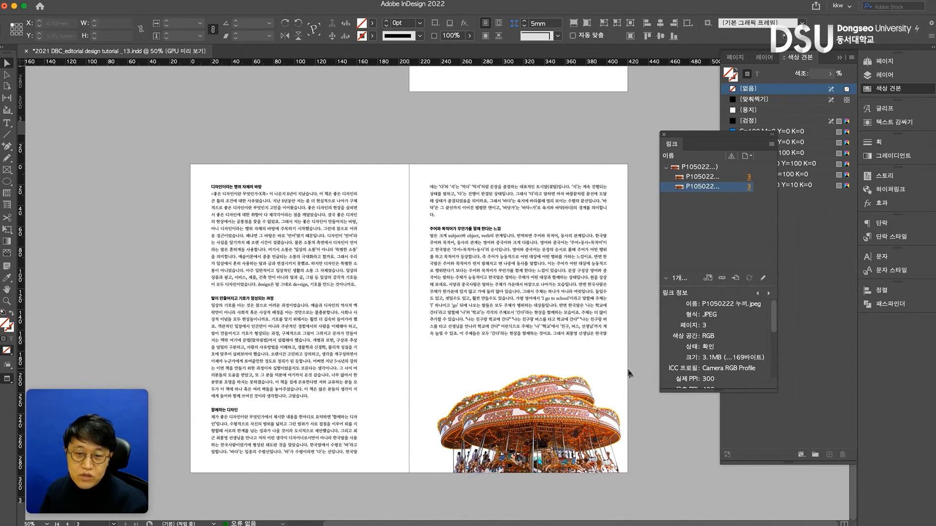
Shift both carousel copies together slightly to the left and deselect them
{"action": "left_click", "coordinate": [552, 424]}
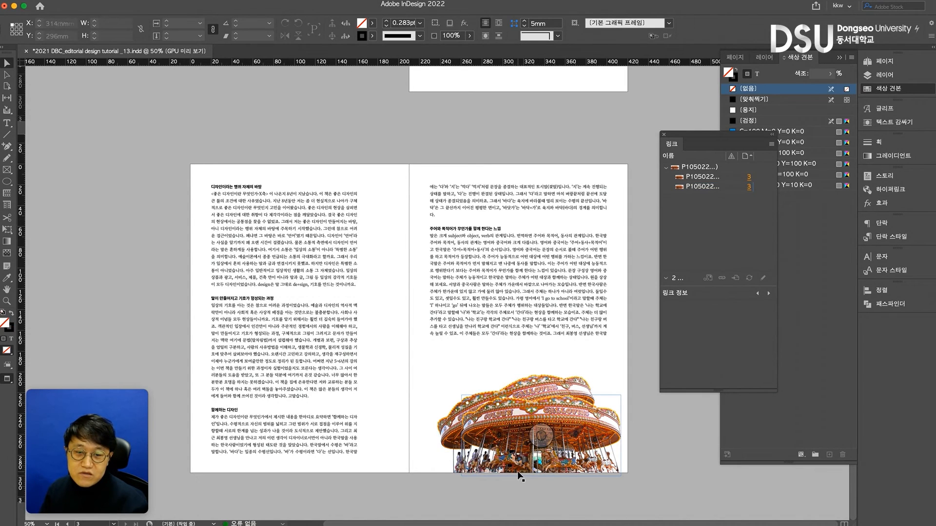
{"action": "left_click", "coordinate": [528, 451]}
{"action": "left_click", "coordinate": [550, 391], "text": "shift"}
{"action": "left_click_drag", "start_coordinate": [550, 389], "coordinate": [545, 388]}
{"action": "left_click", "coordinate": [606, 160]}
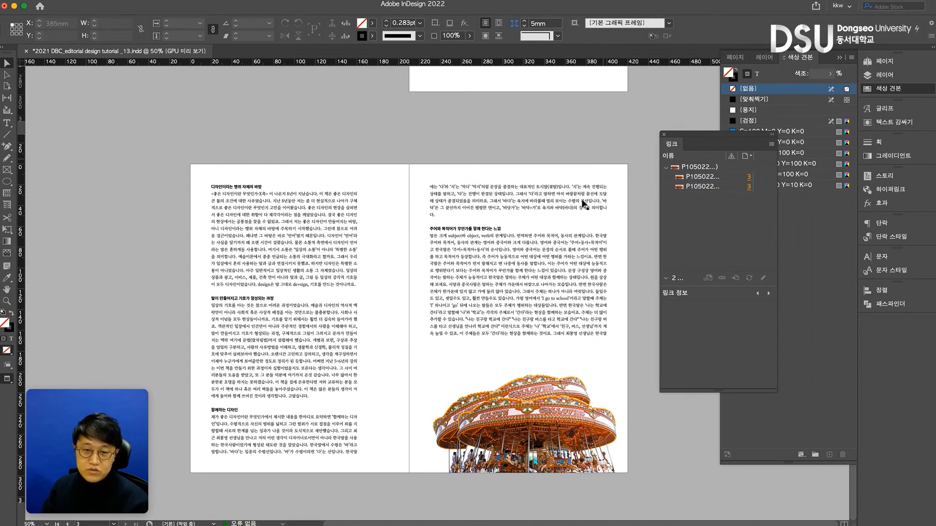